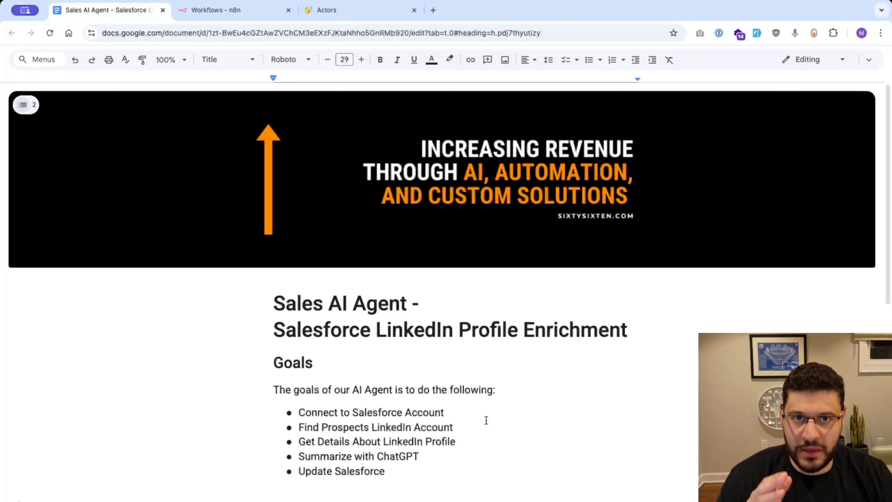
Step: Review the goals in the Sales AI Agent document and view the n8n website linked under Important Links
{"action": "left_click", "coordinate": [476, 426]}
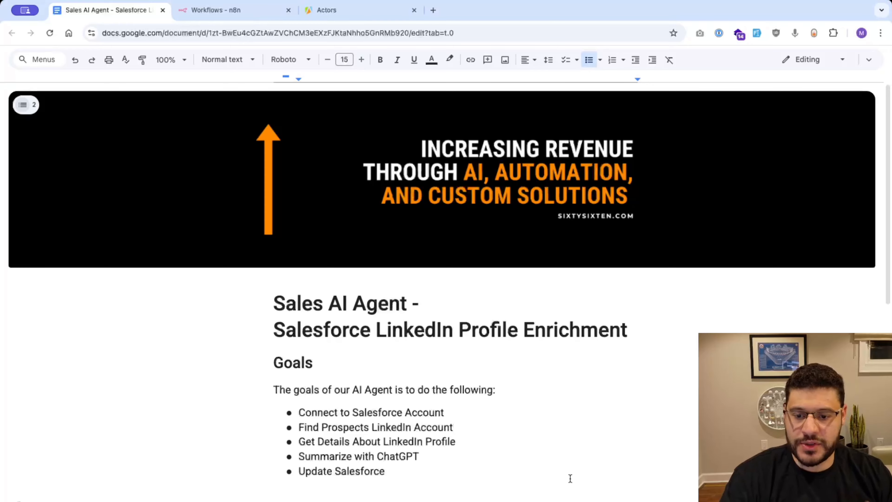
{"action": "scroll", "coordinate": [570, 479], "scroll_direction": "down", "scroll_amount": 7}
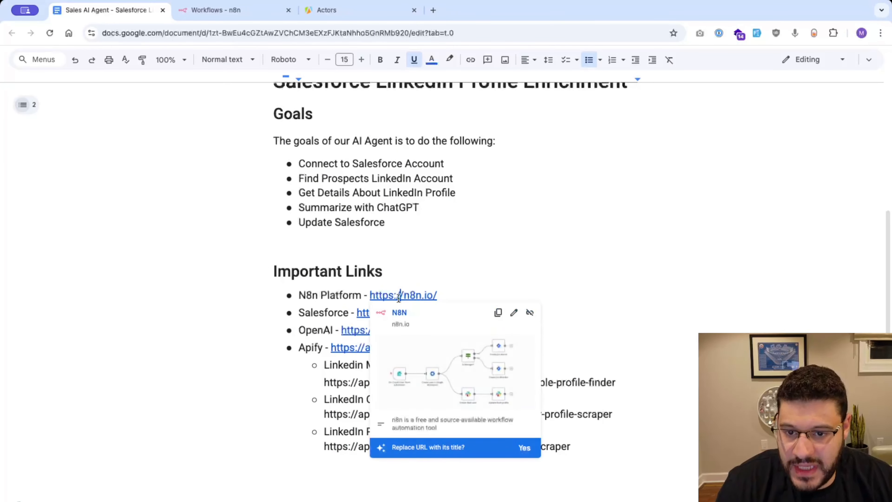
{"action": "left_click", "coordinate": [401, 318]}
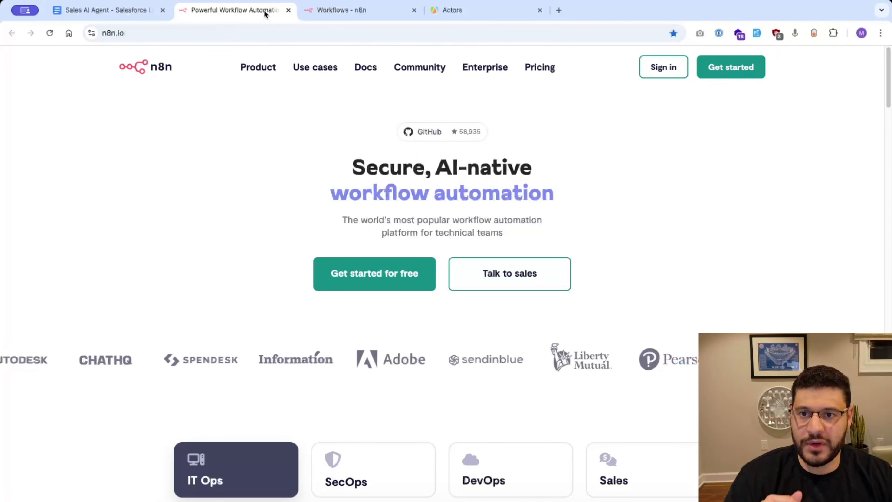
{"action": "left_click", "coordinate": [288, 10]}
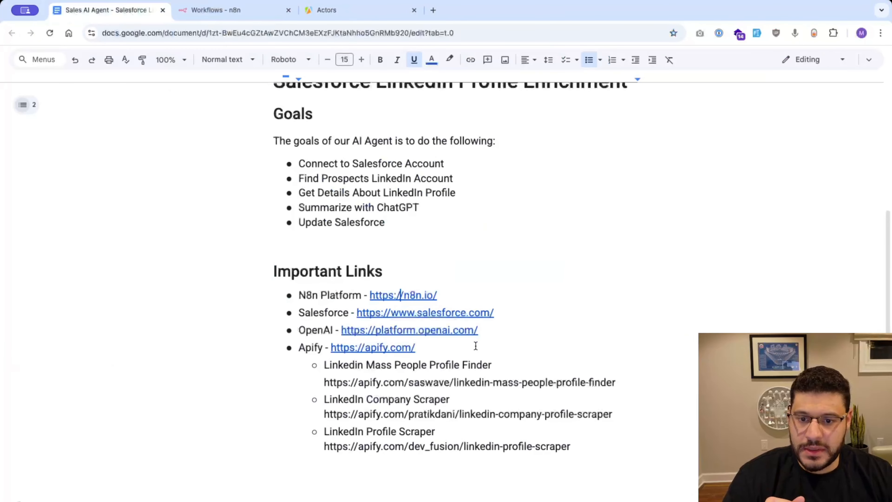
Step: View the Salesforce website linked in the document, closing it when finished
{"action": "left_click", "coordinate": [437, 318]}
{"action": "left_click", "coordinate": [439, 330]}
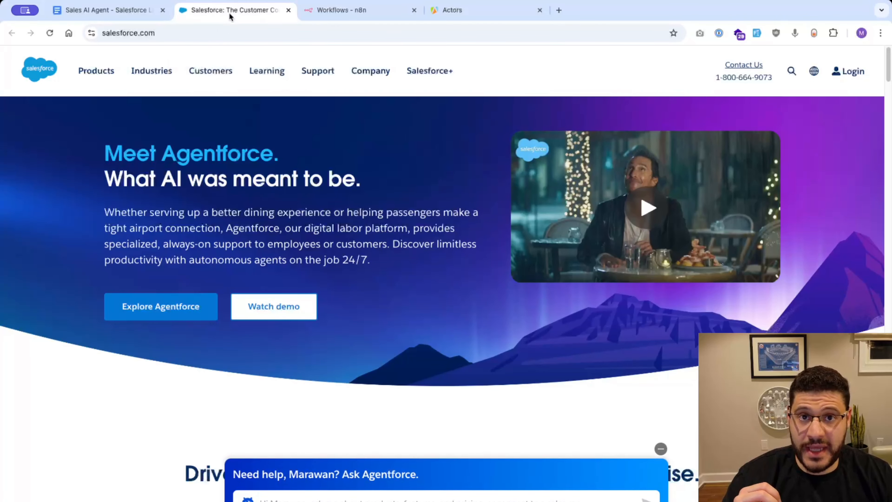
{"action": "key", "text": "ctrl+w"}
Step: View the OpenAI developer platform linked in the document, closing it when finished
{"action": "left_click", "coordinate": [443, 330]}
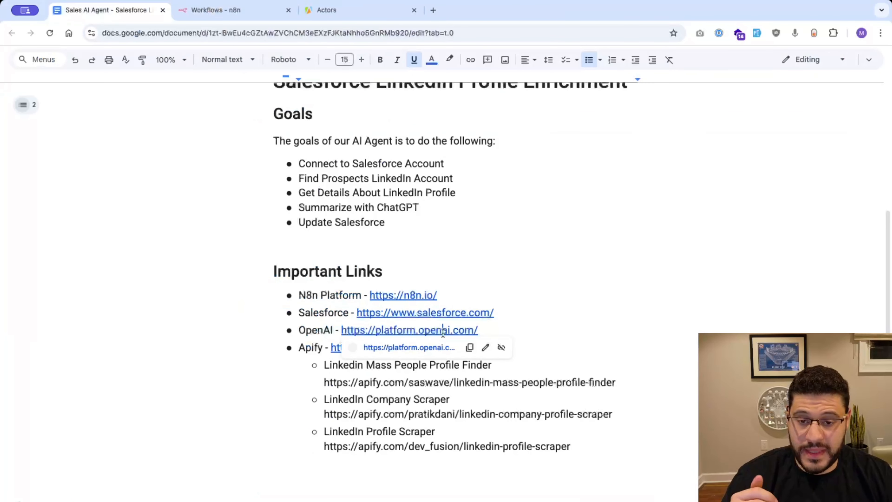
{"action": "left_click", "coordinate": [390, 346]}
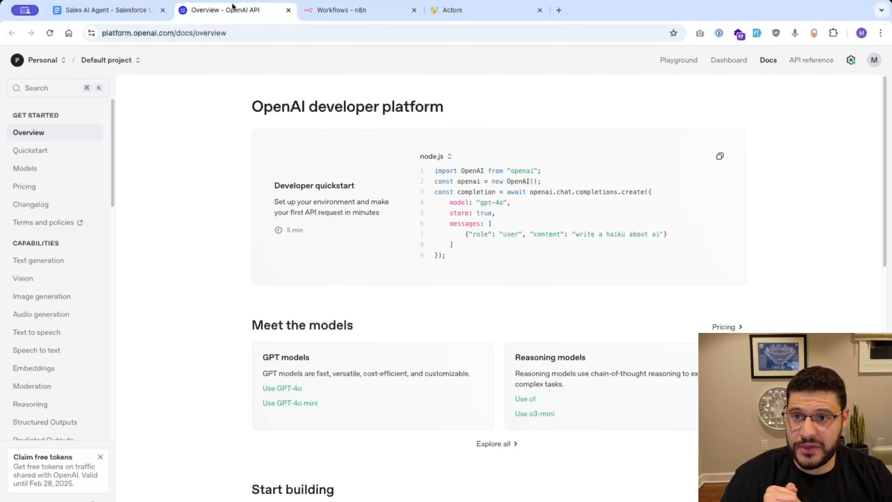
{"action": "key", "text": "super+w"}
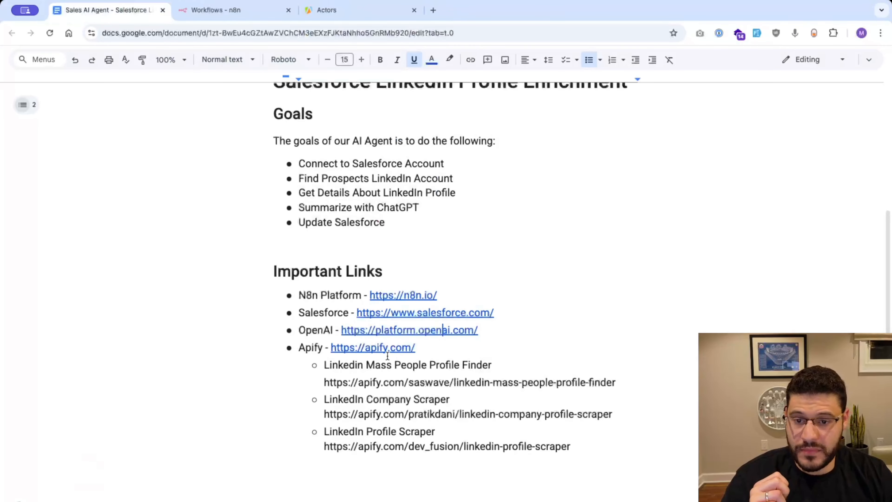
Step: View the linked Apify website, and highlight the Linkedin Mass People Profile Finder address in the document
{"action": "left_click", "coordinate": [389, 348]}
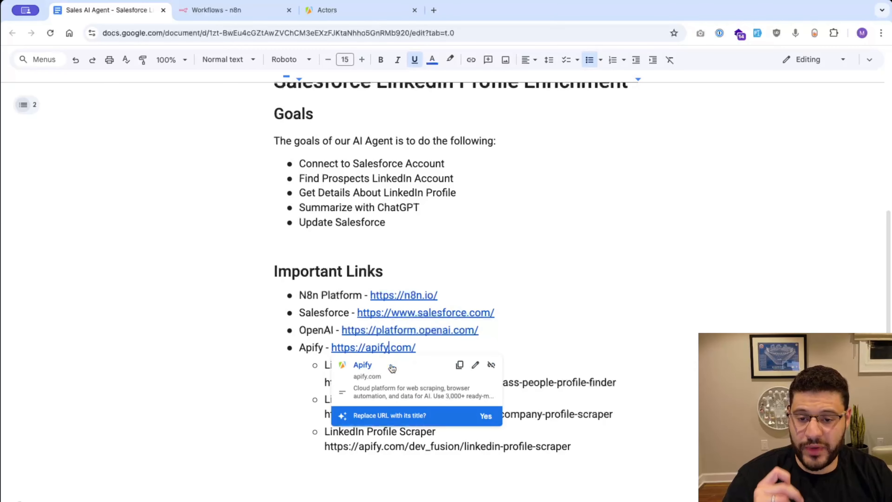
{"action": "left_click", "coordinate": [393, 368]}
{"action": "type", "text": "Scr"}
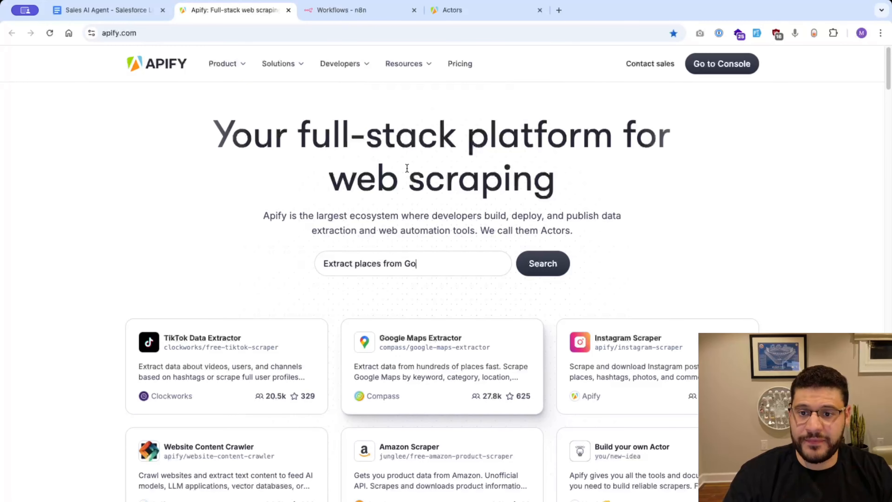
{"action": "middle_click", "coordinate": [241, 12]}
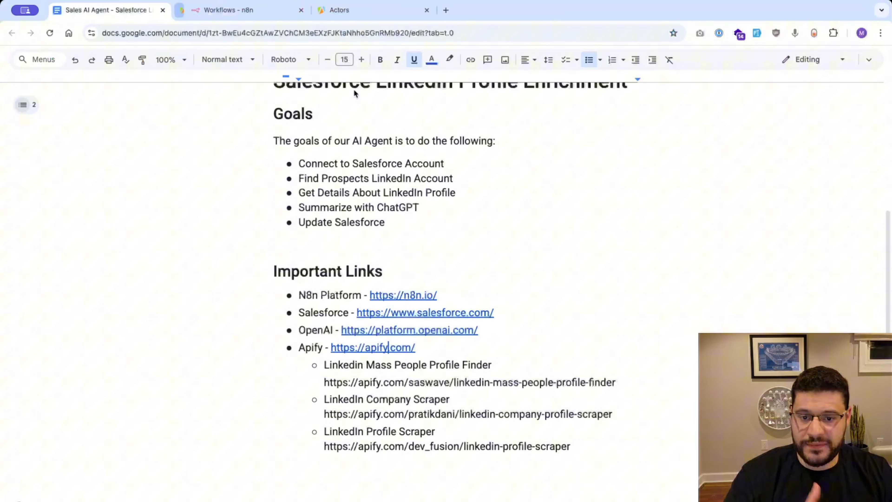
{"action": "triple_click", "coordinate": [494, 381]}
{"action": "left_click", "coordinate": [695, 377]}
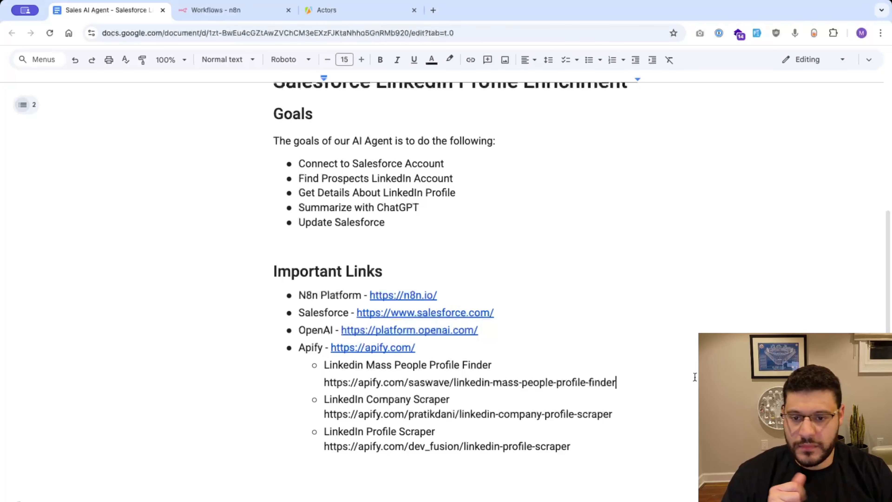
Step: Reopen the linked OpenAI platform and bring up the organization's API keys page
{"action": "left_click", "coordinate": [434, 333]}
{"action": "left_click", "coordinate": [401, 353]}
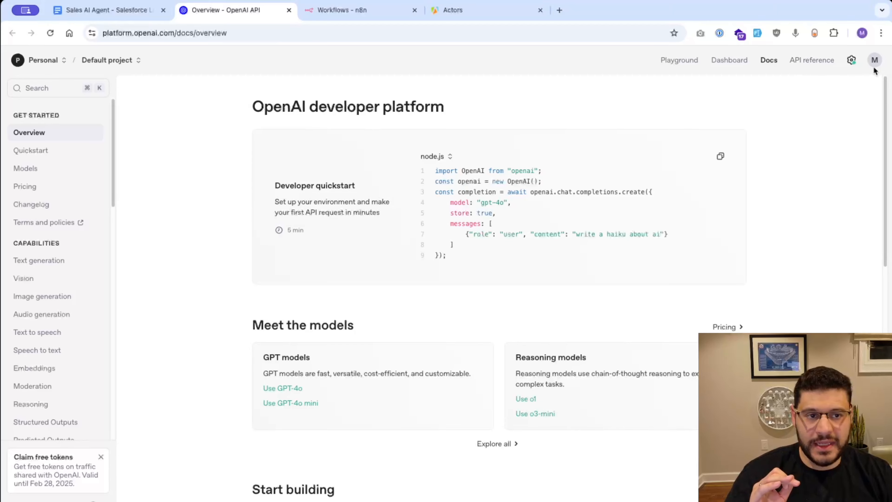
{"action": "left_click", "coordinate": [852, 60]}
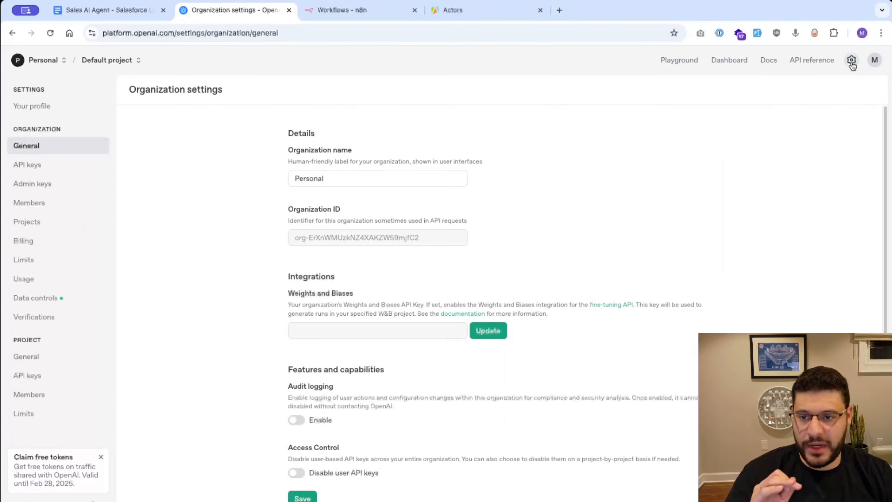
{"action": "left_click", "coordinate": [50, 167]}
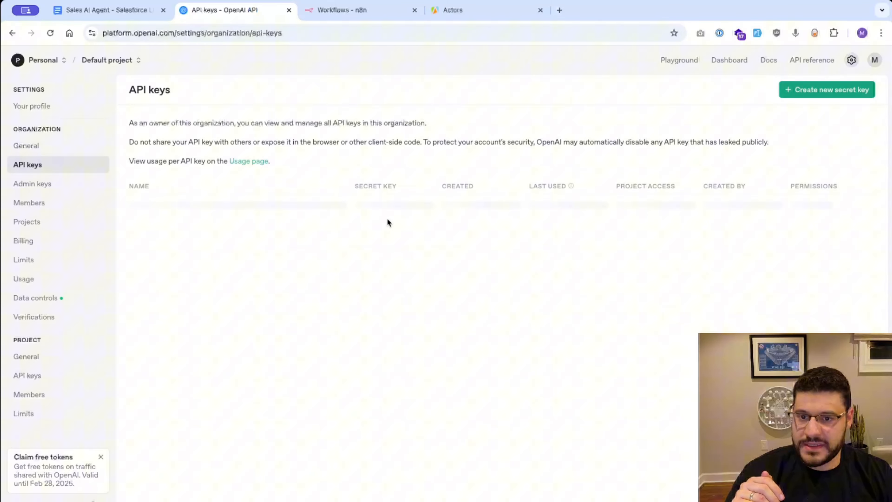
Step: Examine the project choices and the Restricted permission options for a new OpenAI secret key, without creating one
{"action": "left_click", "coordinate": [818, 92]}
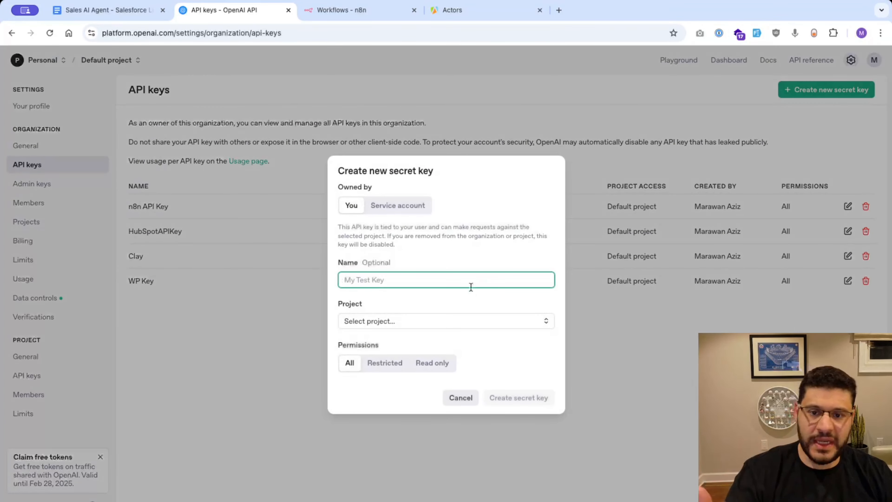
{"action": "left_click", "coordinate": [438, 320]}
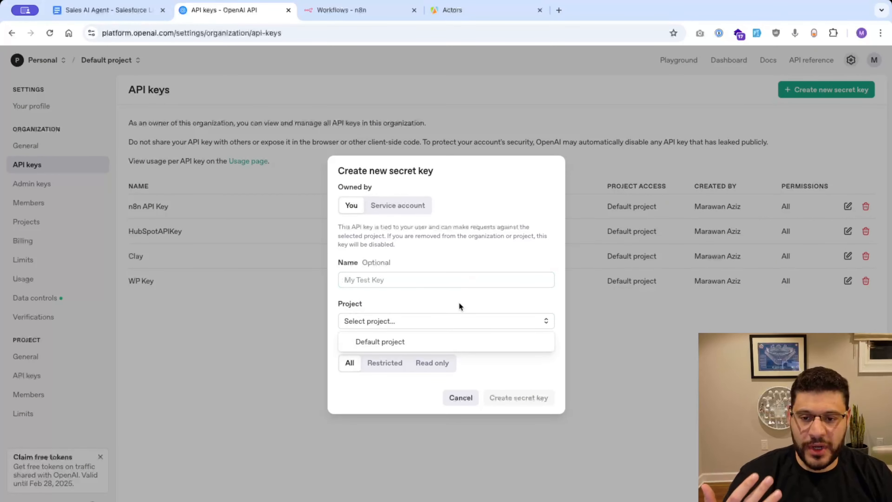
{"action": "left_click", "coordinate": [449, 323]}
{"action": "left_click", "coordinate": [449, 323]}
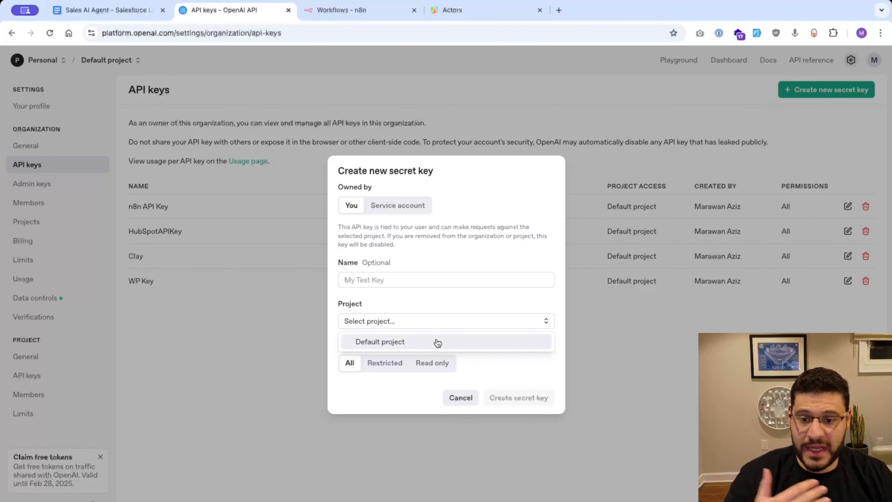
{"action": "left_click", "coordinate": [359, 371]}
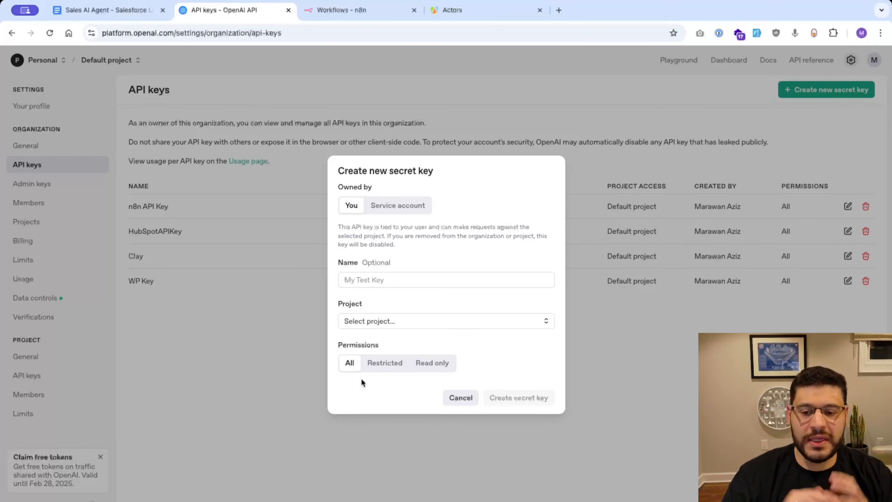
{"action": "left_click", "coordinate": [372, 364]}
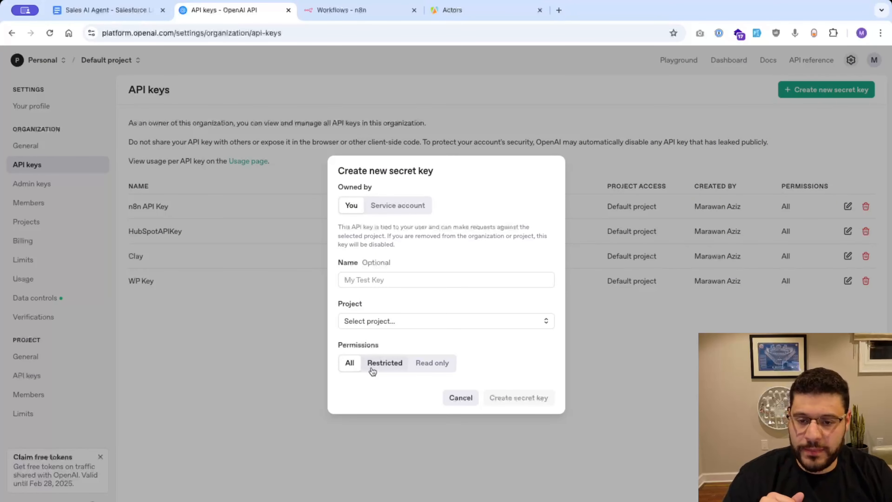
{"action": "left_click", "coordinate": [431, 282]}
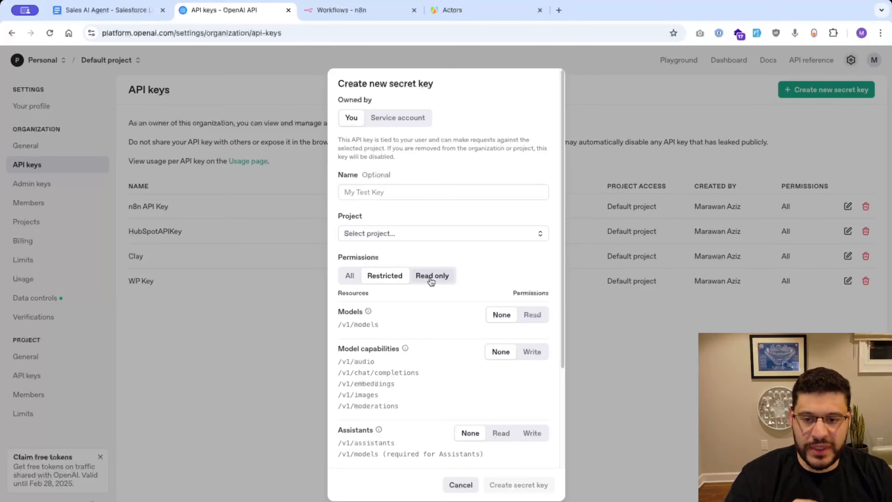
{"action": "left_click", "coordinate": [381, 363]}
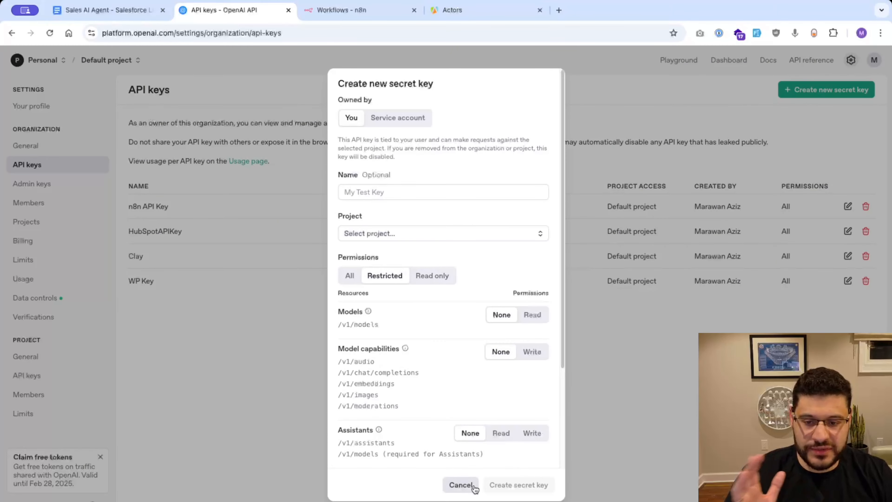
{"action": "left_click", "coordinate": [460, 485]}
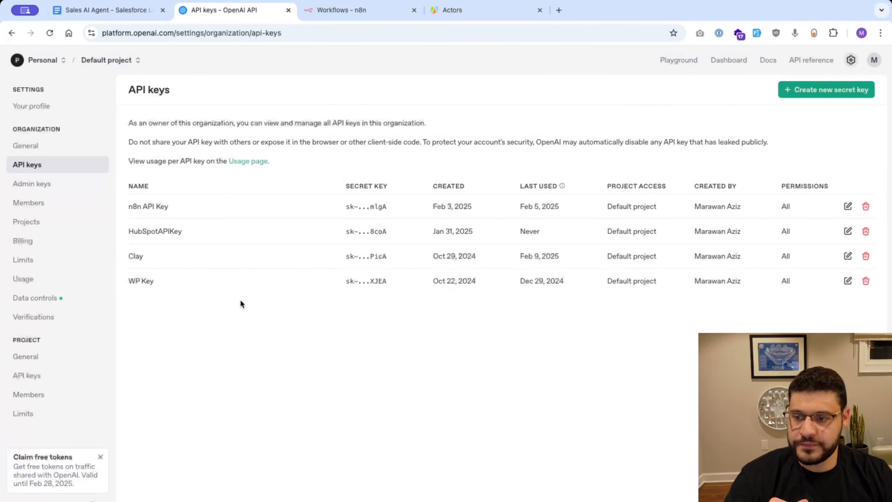
Step: Check the OpenAI organization's billing overview and return to the Sales AI Agent document
{"action": "left_click", "coordinate": [56, 248]}
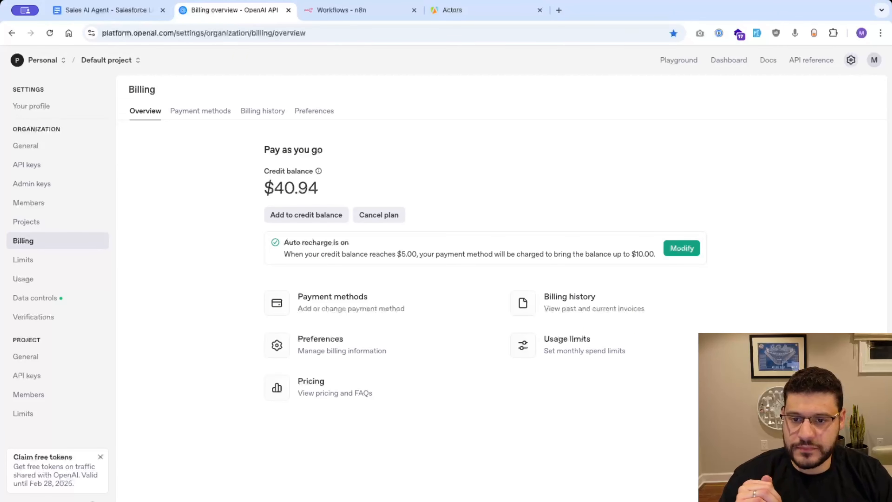
{"action": "left_click", "coordinate": [125, 17]}
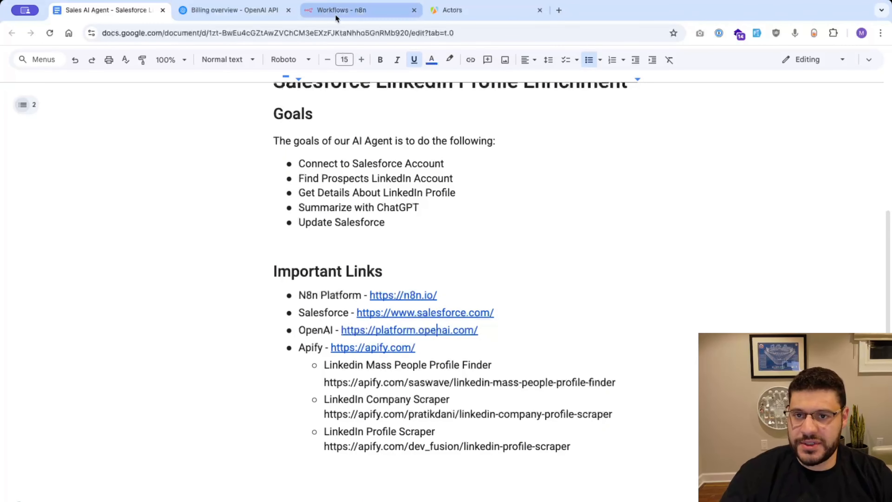
Step: Create a new n8n workflow and name it "Salesforce LinkedIn Profile Enrichment", copying the name from the document title
{"action": "left_click", "coordinate": [320, 11]}
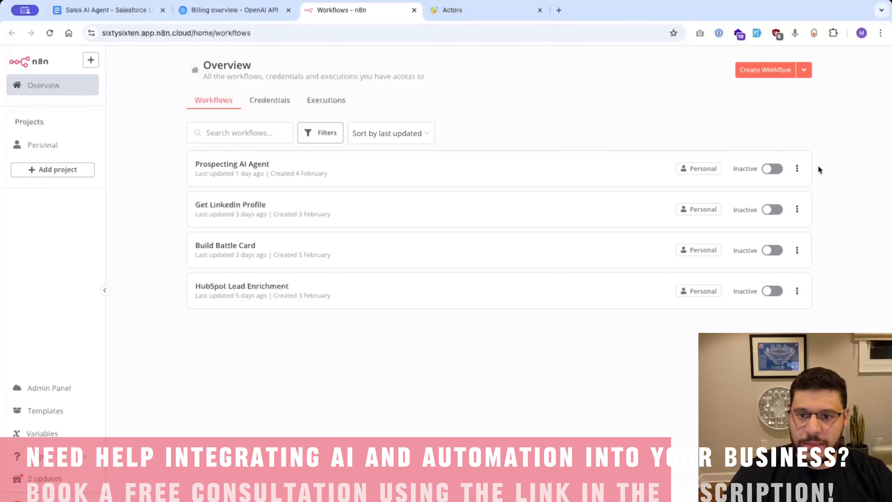
{"action": "left_click", "coordinate": [766, 70]}
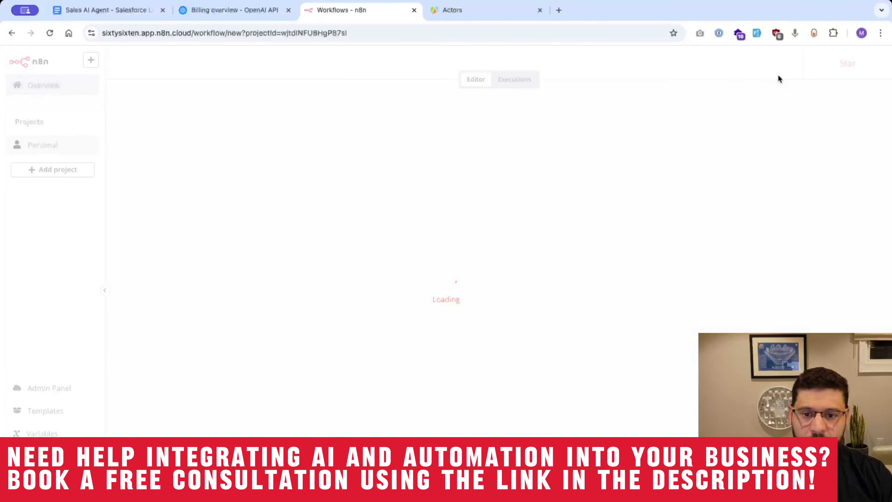
{"action": "left_click", "coordinate": [143, 63]}
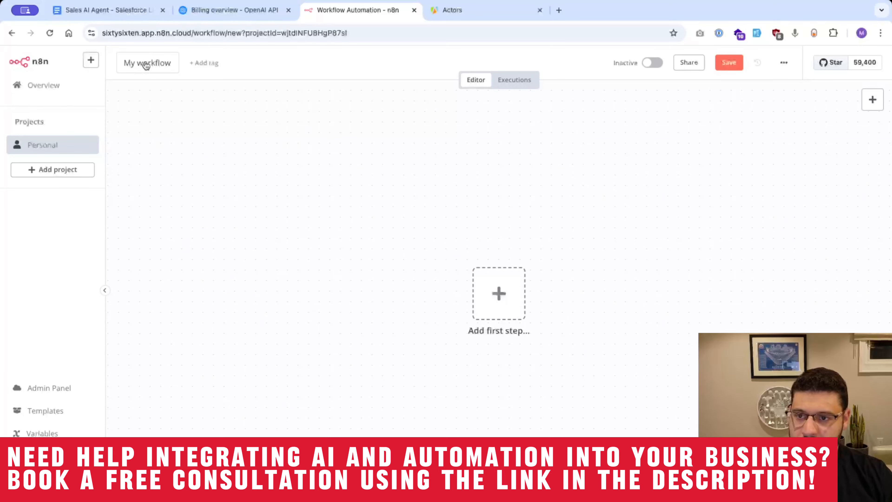
{"action": "triple_click", "coordinate": [145, 62]}
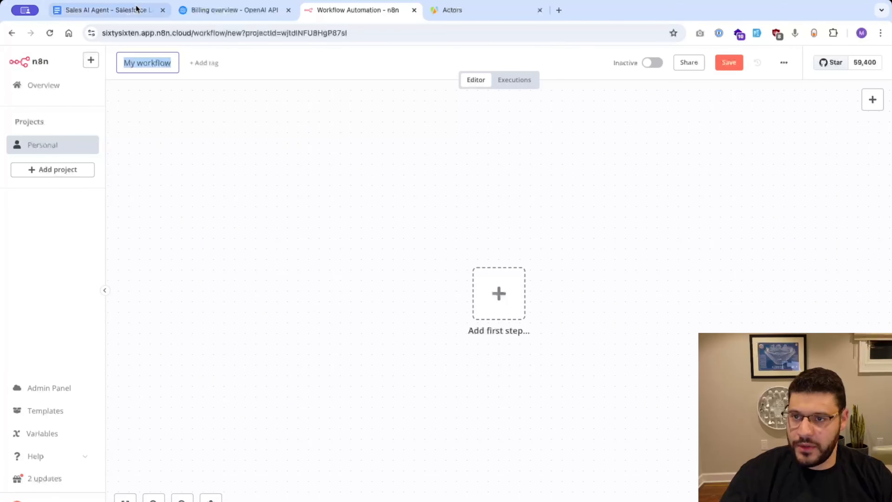
{"action": "left_click", "coordinate": [135, 10]}
{"action": "left_click_drag", "start_coordinate": [648, 166], "coordinate": [234, 175]}
{"action": "key", "text": "ctrl+c"}
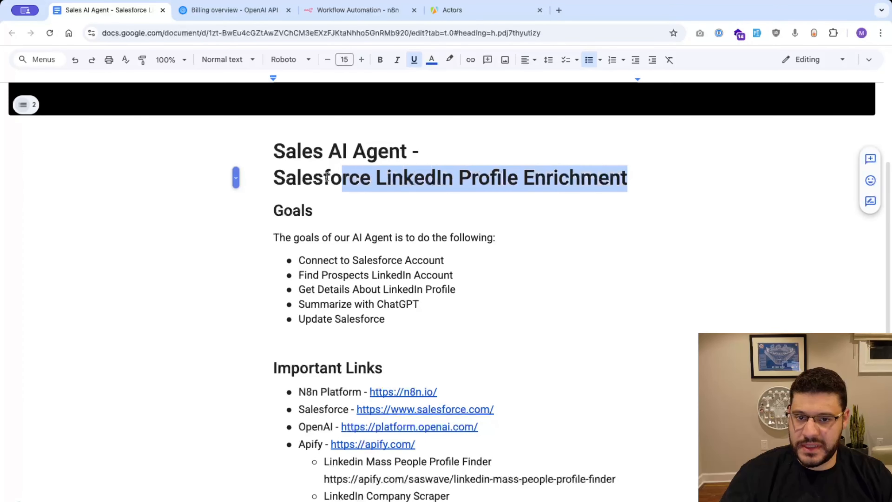
{"action": "left_click", "coordinate": [350, 10]}
{"action": "key", "text": "ctrl+v"}
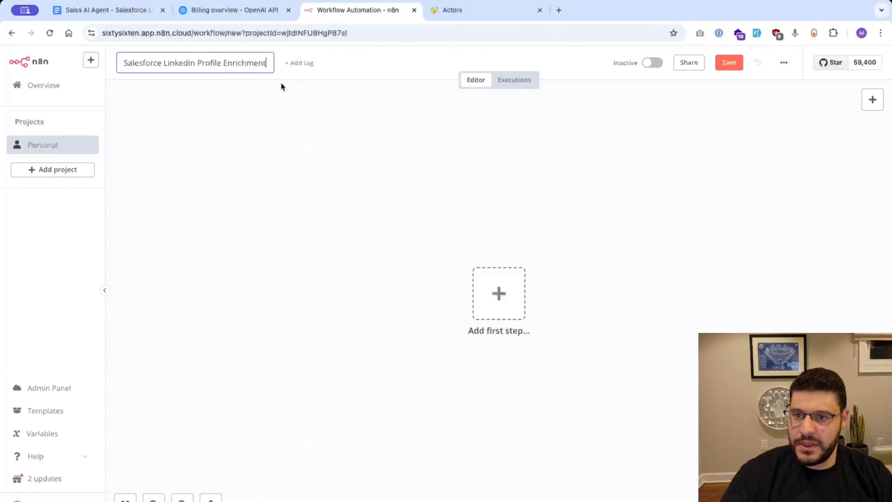
{"action": "key", "text": "Return"}
Step: Add a Salesforce "On contact created" trigger as the workflow's first step and open its parameters
{"action": "left_click", "coordinate": [517, 301]}
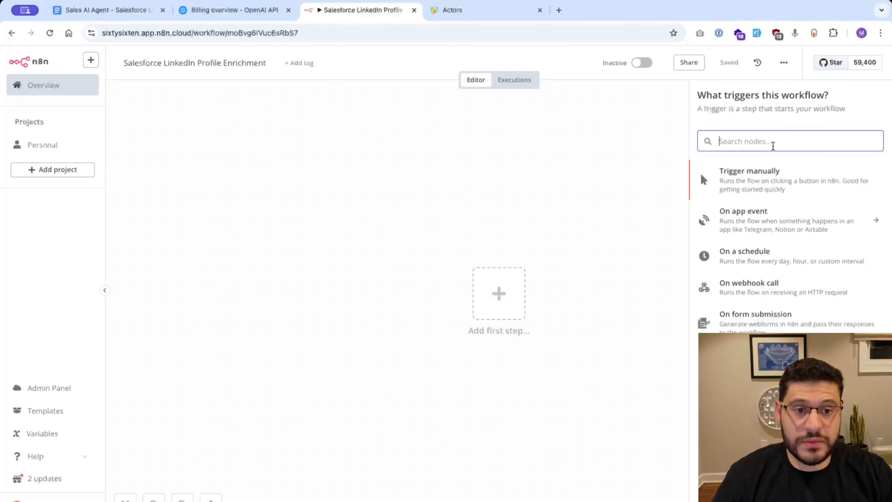
{"action": "type", "text": "sales"}
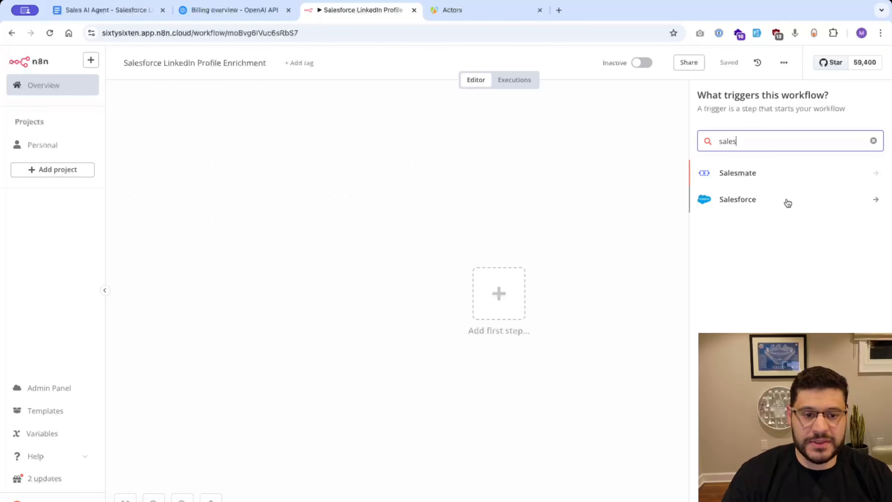
{"action": "left_click", "coordinate": [735, 203]}
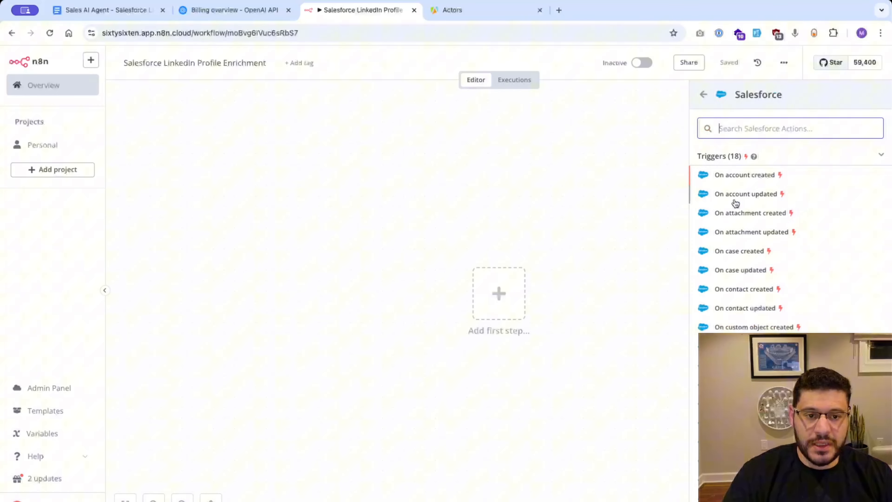
{"action": "left_click", "coordinate": [744, 290]}
{"action": "key", "text": "Escape"}
{"action": "double_click", "coordinate": [497, 301]}
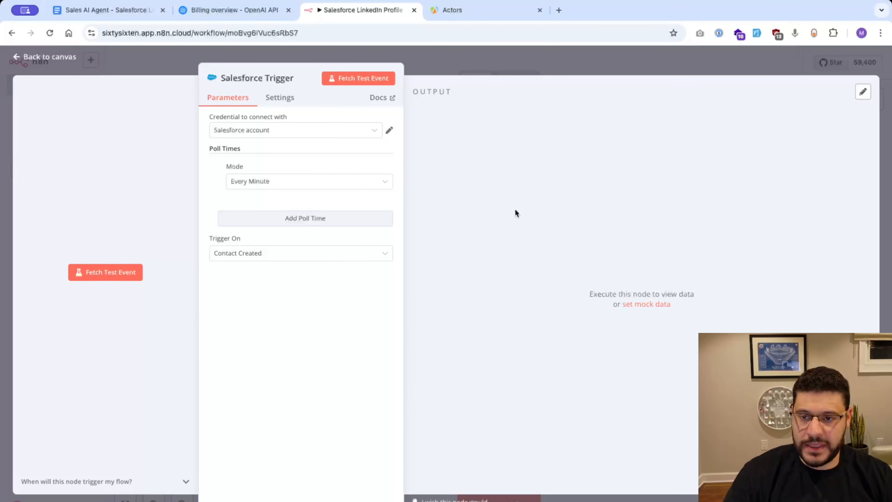
Step: Examine the Salesforce trigger's credential choices and the new credential form, without connecting another account
{"action": "left_click", "coordinate": [326, 137]}
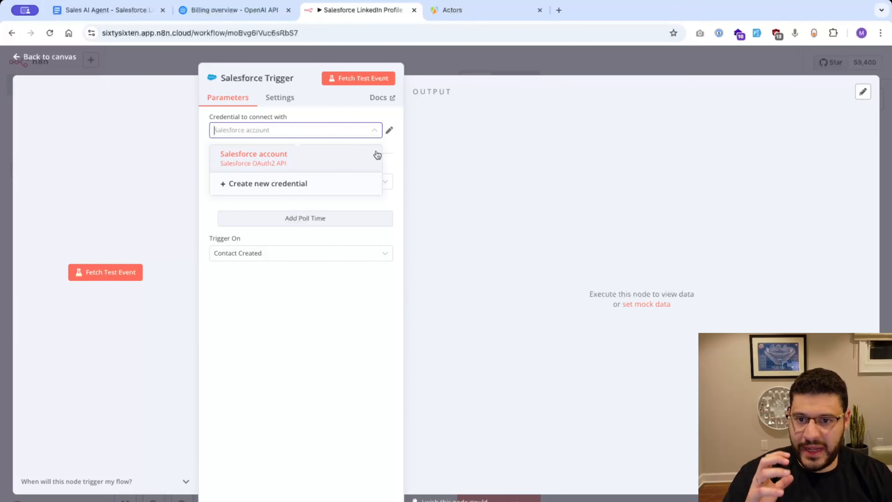
{"action": "left_click", "coordinate": [304, 192]}
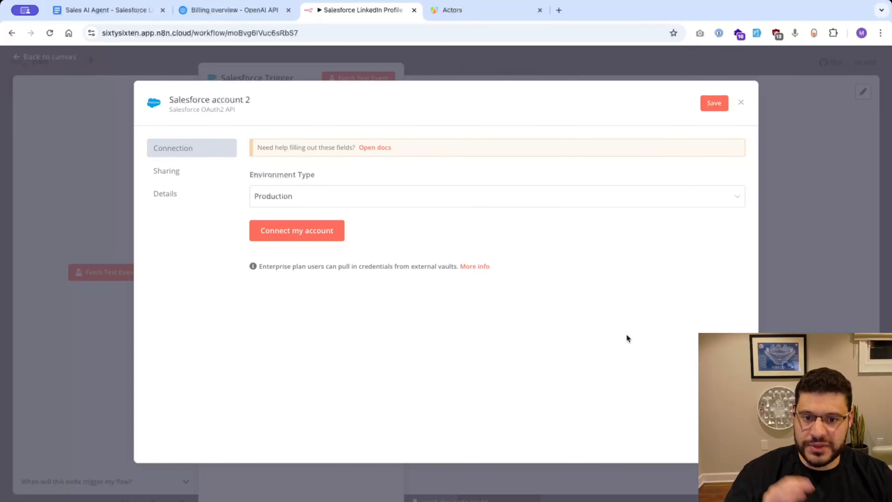
{"action": "left_click", "coordinate": [741, 103]}
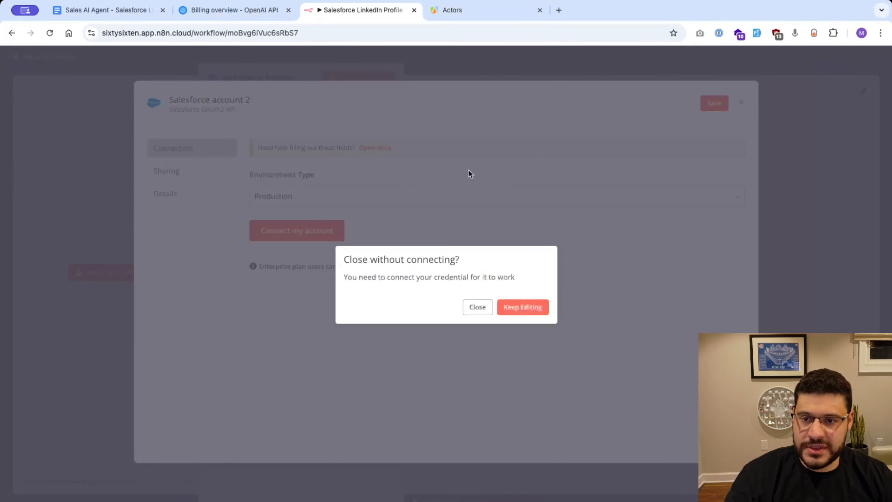
{"action": "left_click", "coordinate": [481, 310]}
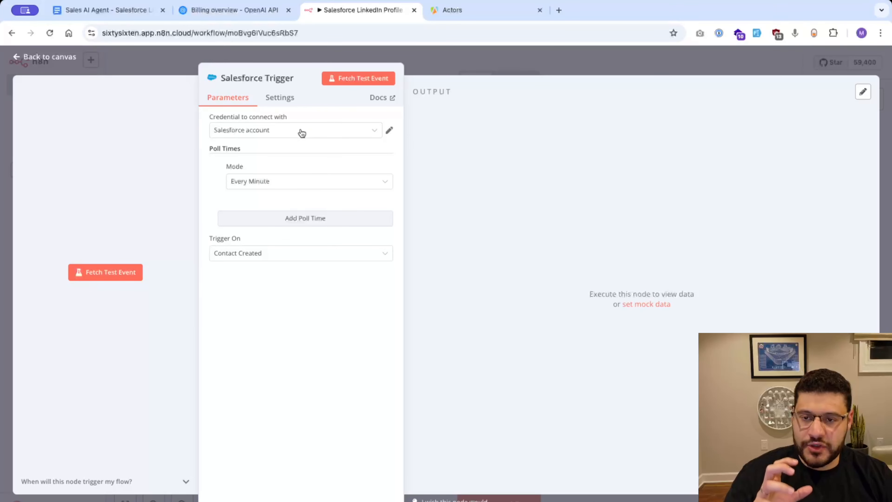
{"action": "left_click", "coordinate": [280, 136]}
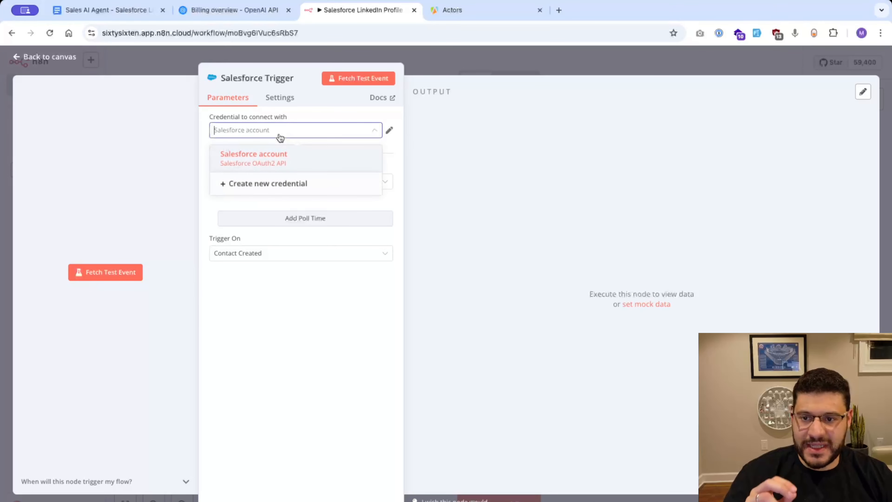
{"action": "left_click", "coordinate": [279, 137]}
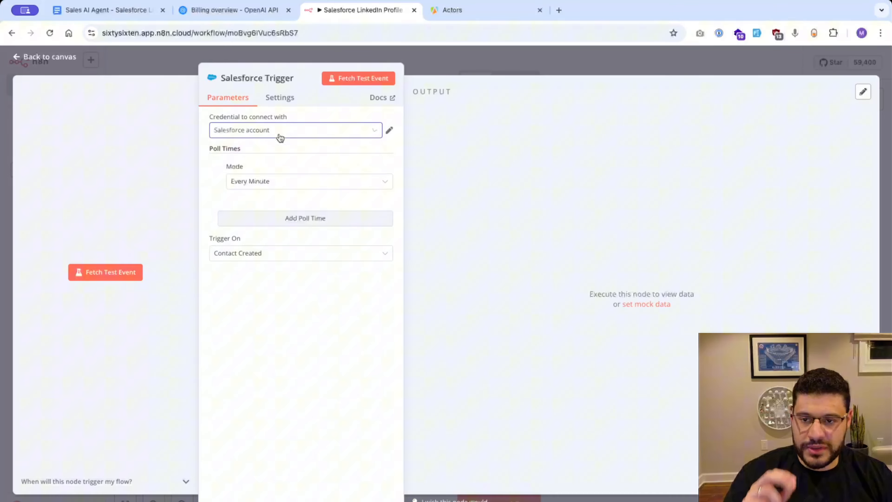
Step: Check the trigger's poll mode options, keep Every Minute, and fetch a test event for the Contact Created trigger
{"action": "left_click", "coordinate": [297, 187]}
{"action": "left_click", "coordinate": [297, 187]}
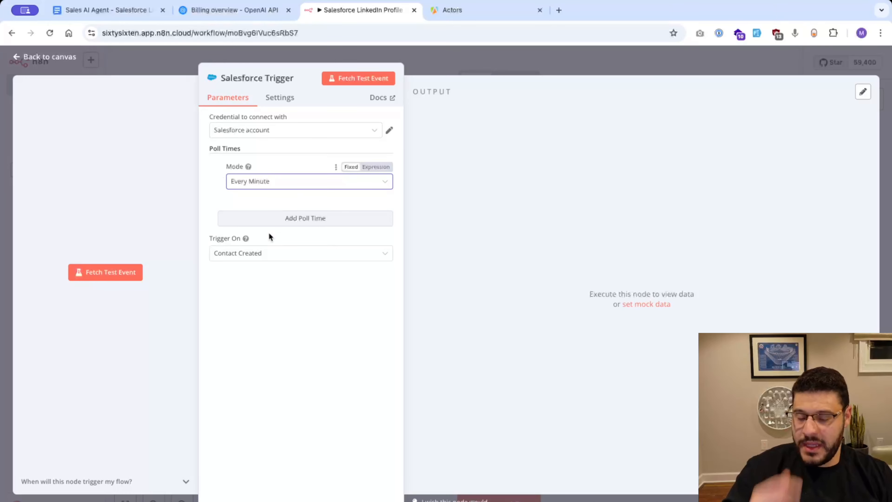
{"action": "left_click", "coordinate": [77, 273]}
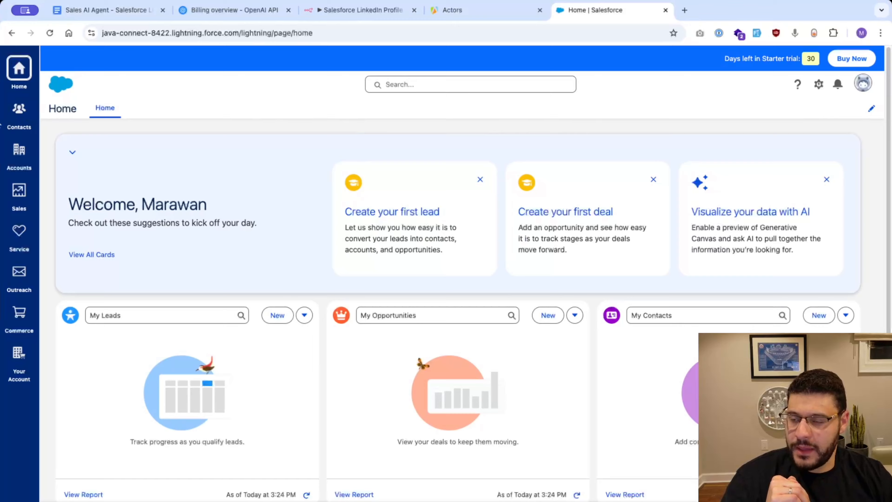
Step: View the only contact's record in Salesforce's All Contacts list and return to the n8n trigger's output
{"action": "left_click", "coordinate": [19, 108]}
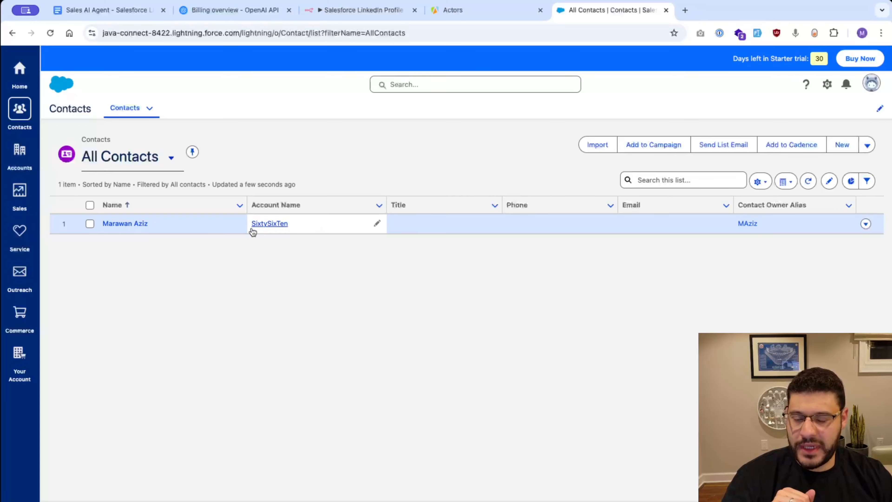
{"action": "left_click", "coordinate": [115, 224]}
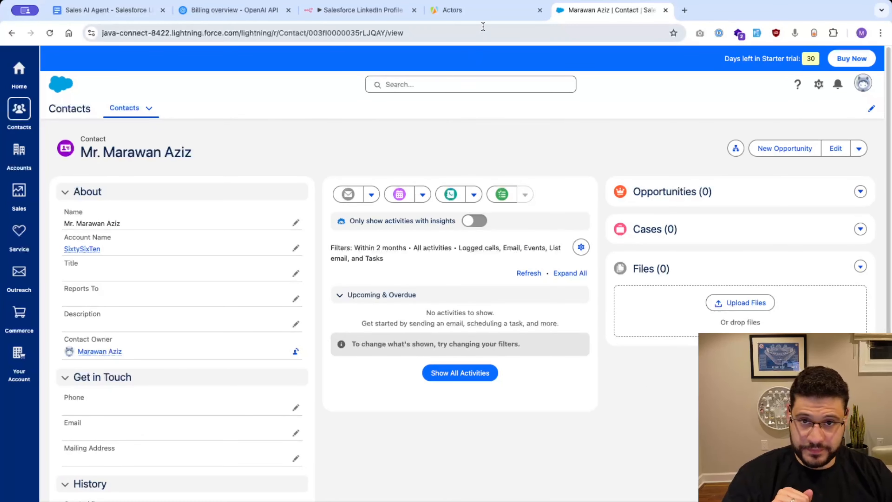
{"action": "left_click", "coordinate": [484, 15]}
{"action": "left_click", "coordinate": [327, 17]}
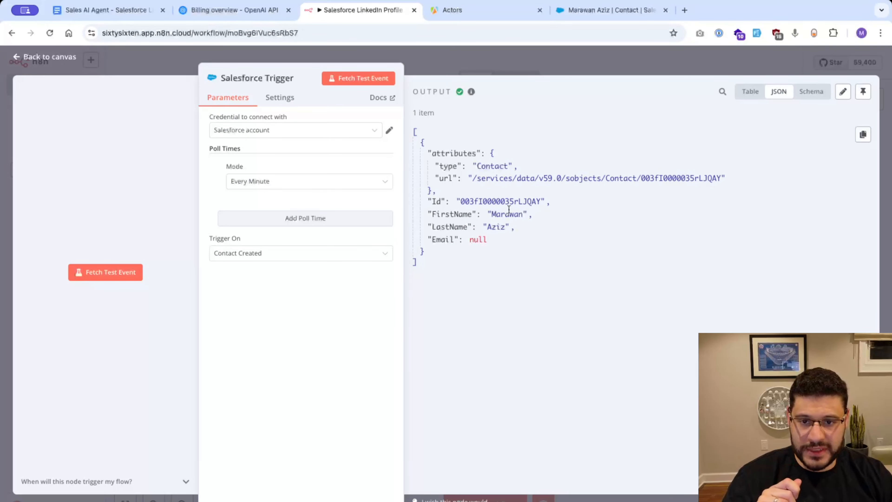
Step: Compare the record ID in the Salesforce contact's URL with the Id value in the n8n trigger's output
{"action": "left_click", "coordinate": [611, 16]}
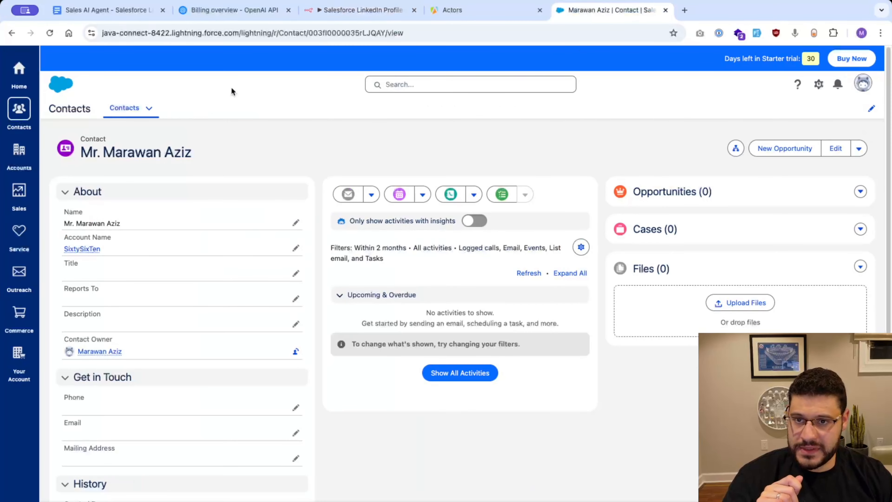
{"action": "double_click", "coordinate": [338, 33]}
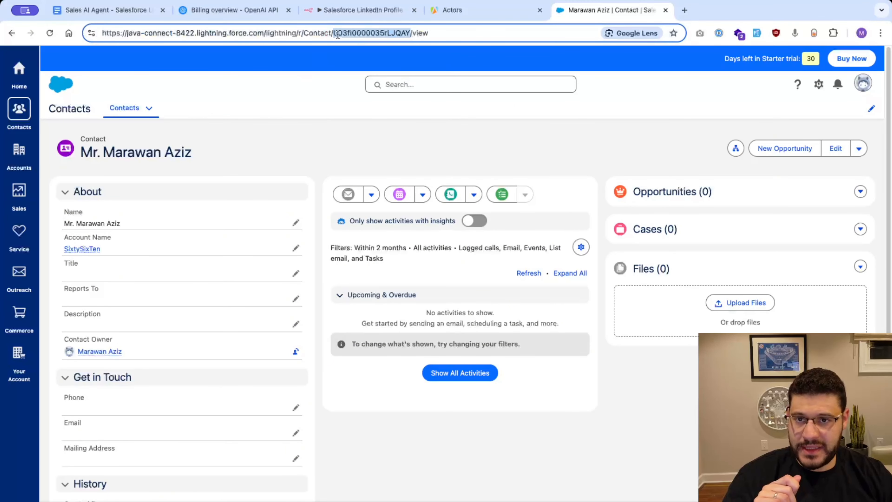
{"action": "left_click", "coordinate": [257, 15]}
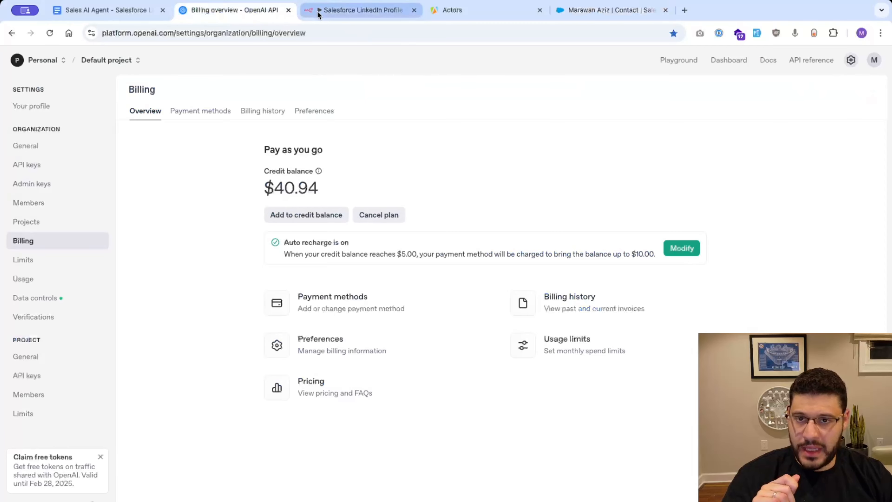
{"action": "left_click", "coordinate": [317, 12]}
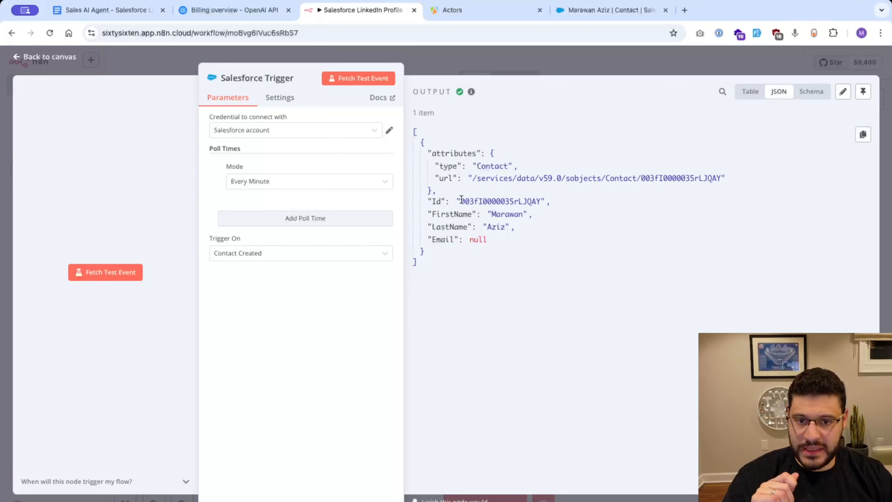
{"action": "left_click_drag", "start_coordinate": [461, 201], "coordinate": [537, 201]}
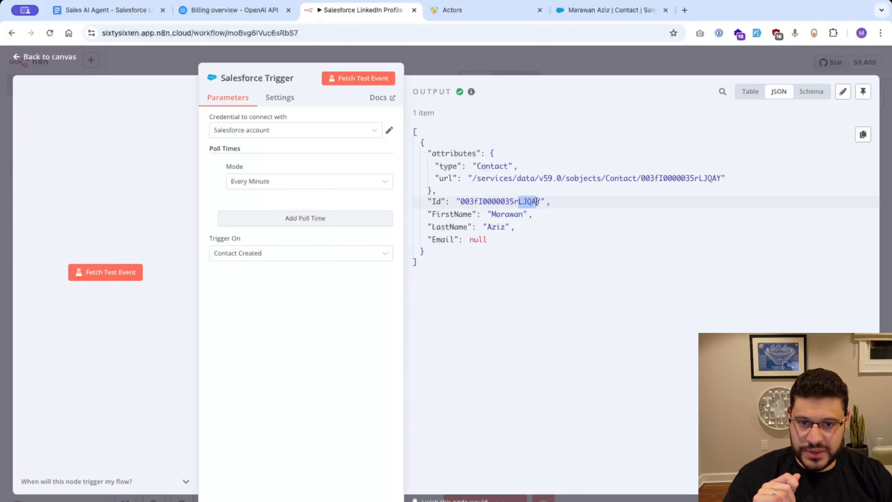
{"action": "left_click", "coordinate": [597, 12]}
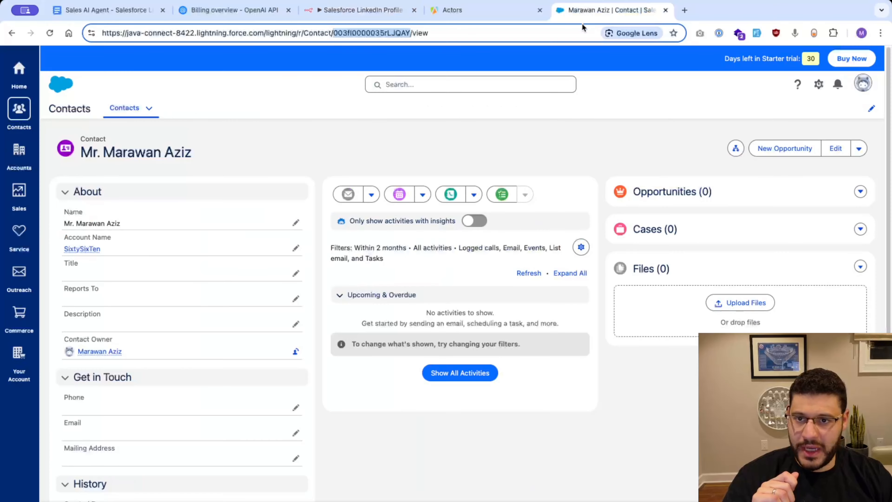
{"action": "left_click", "coordinate": [388, 34]}
{"action": "double_click", "coordinate": [398, 35]}
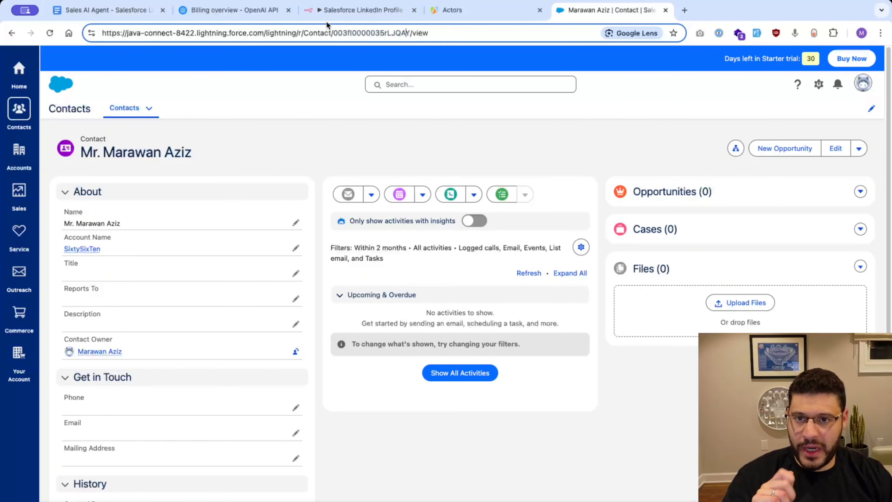
Step: Close the OpenAI billing page and return to the workflow canvas in n8n
{"action": "middle_click", "coordinate": [271, 17]}
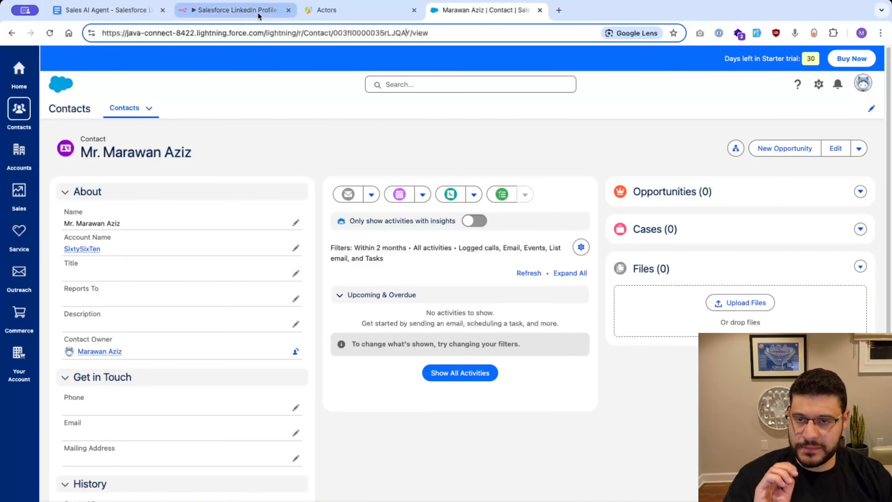
{"action": "left_click", "coordinate": [260, 11]}
{"action": "key", "text": "Escape"}
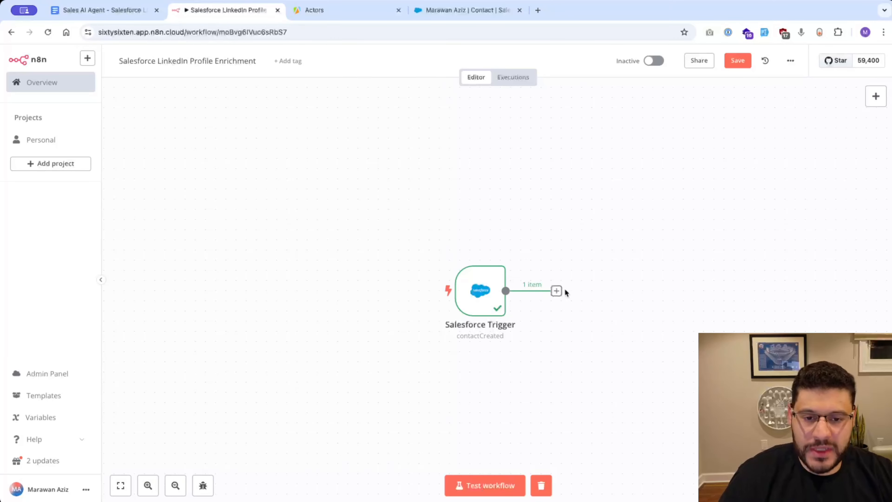
Step: Add a Salesforce "Get a contact" action after the Salesforce Trigger node
{"action": "left_click", "coordinate": [556, 290]}
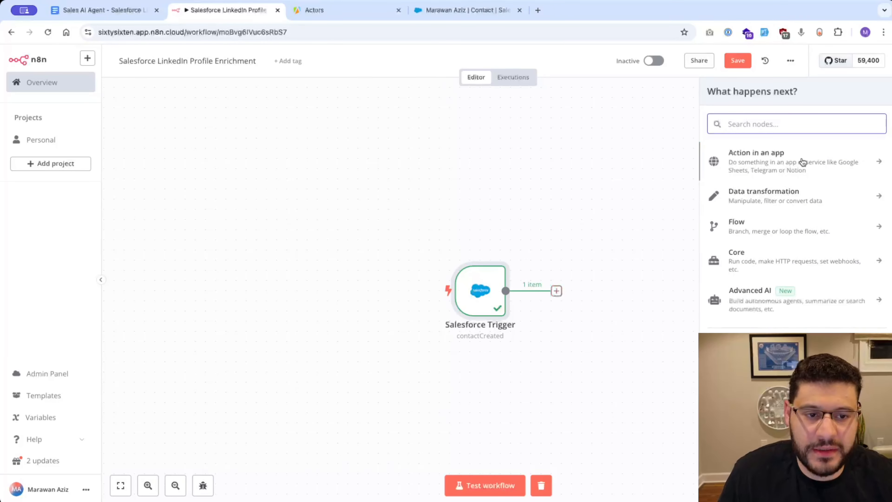
{"action": "type", "text": "sales"}
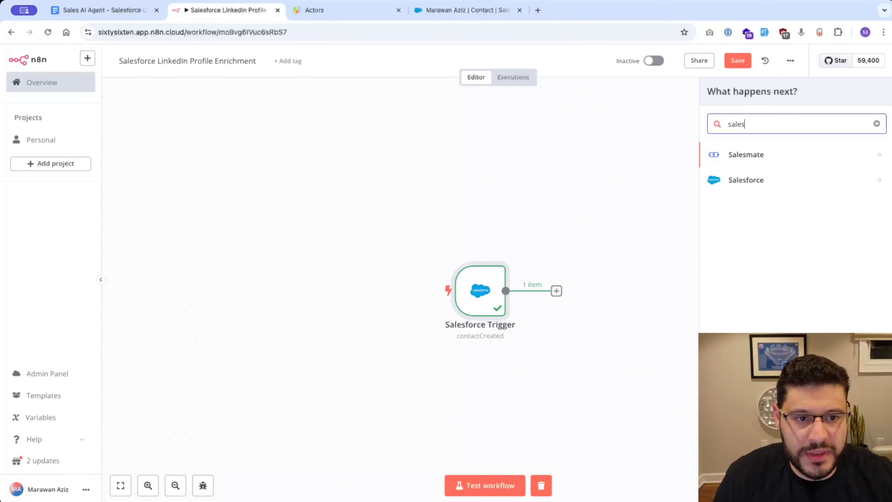
{"action": "left_click", "coordinate": [799, 180]}
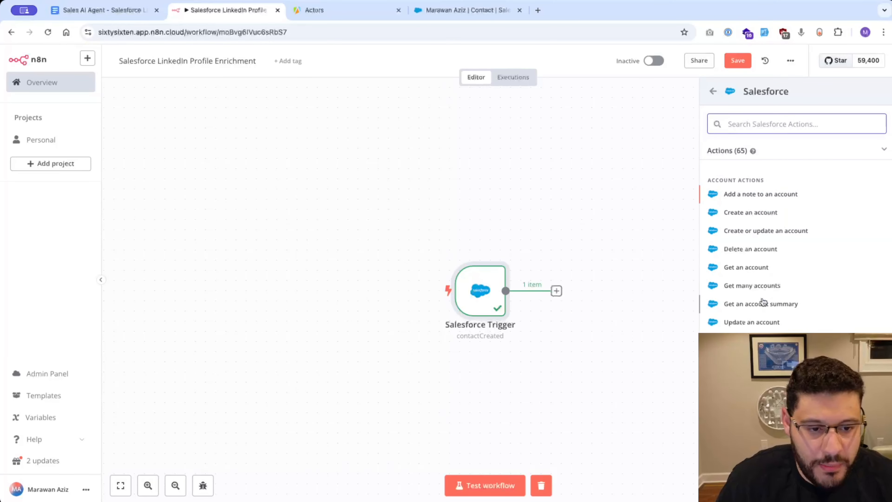
{"action": "type", "text": "contact"}
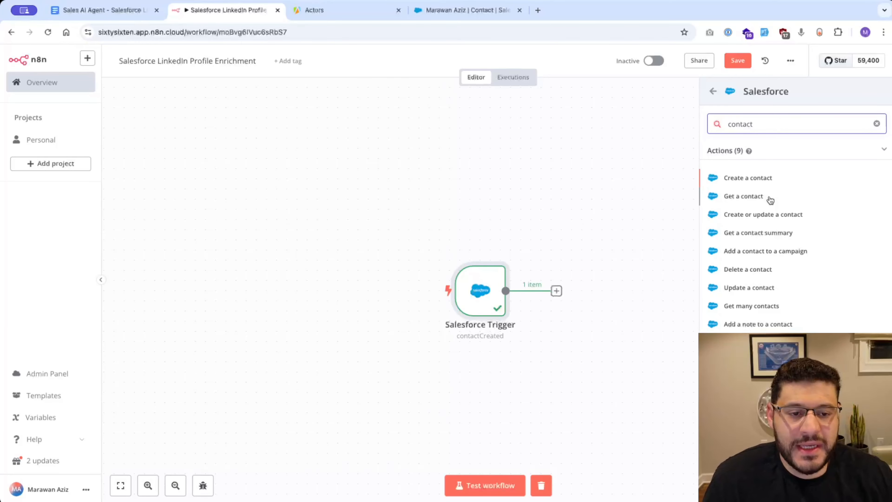
{"action": "left_click", "coordinate": [743, 196]}
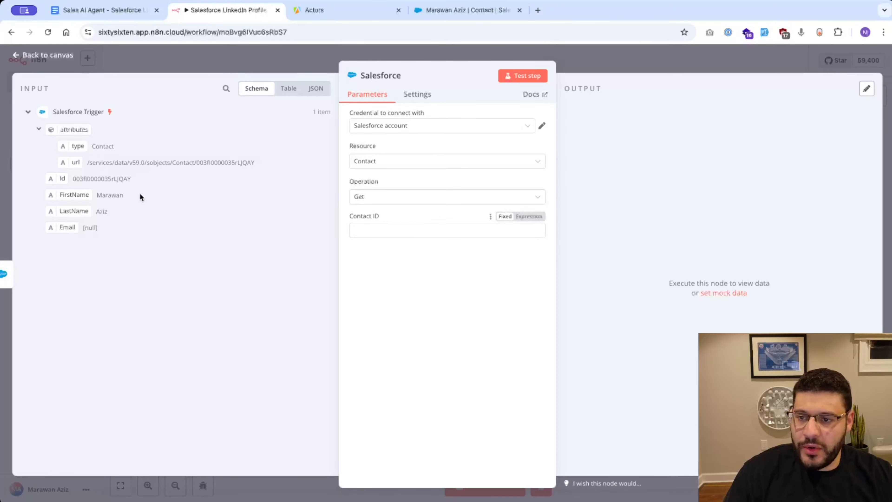
Step: Map the trigger's Id field to Contact ID as {{ $json.Id }} and test the contact step
{"action": "left_click_drag", "start_coordinate": [62, 178], "coordinate": [401, 231]}
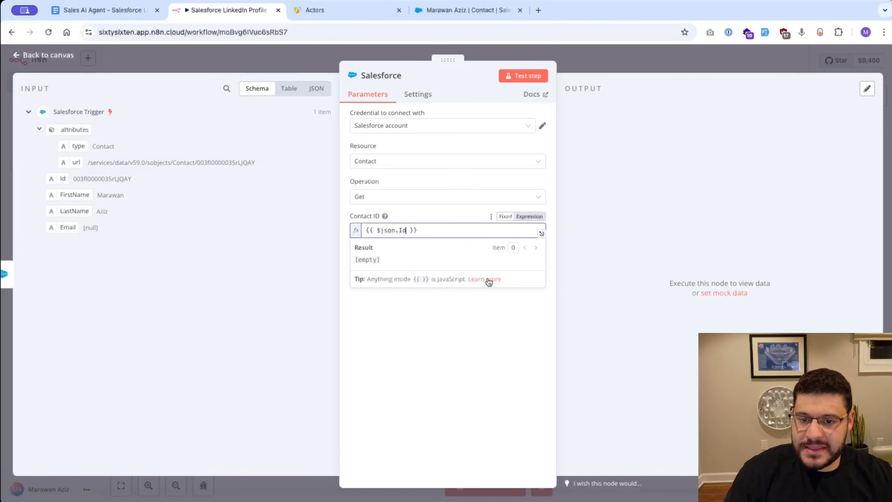
{"action": "left_click", "coordinate": [493, 322]}
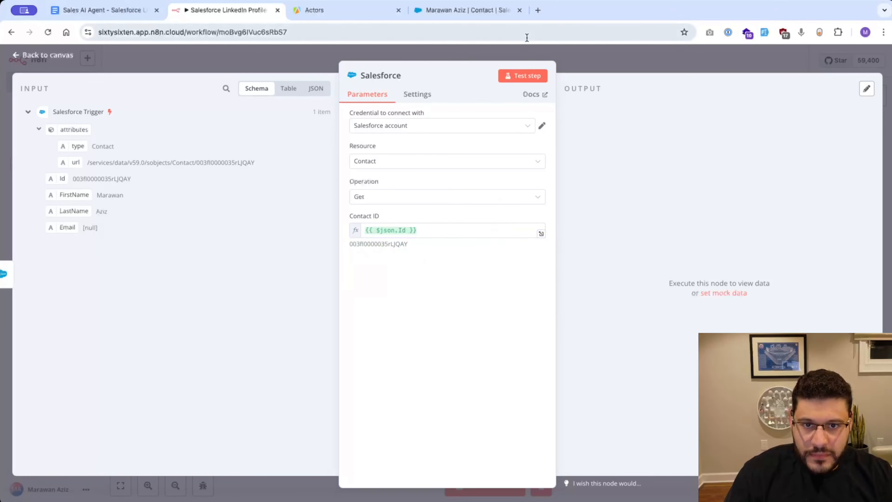
{"action": "left_click", "coordinate": [523, 75]}
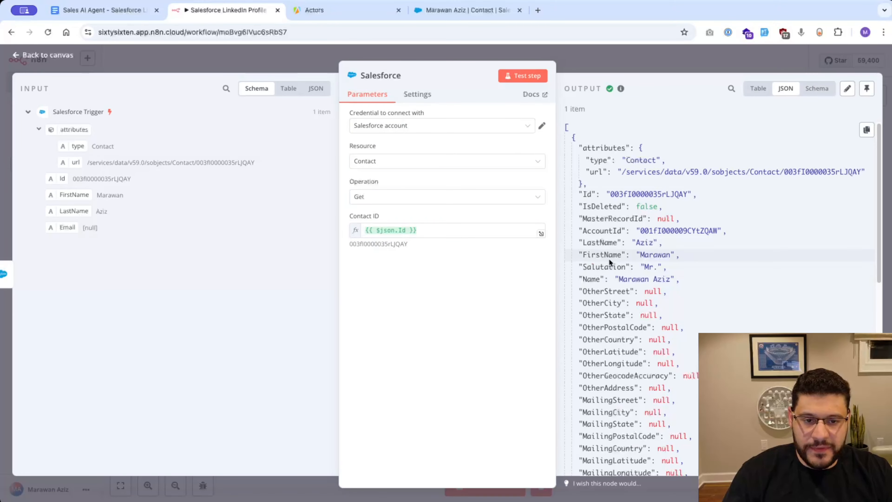
Step: Examine the LastName, Salutation and AccountId fields in the contact step's output and return to the canvas
{"action": "double_click", "coordinate": [603, 243]}
{"action": "double_click", "coordinate": [605, 266]}
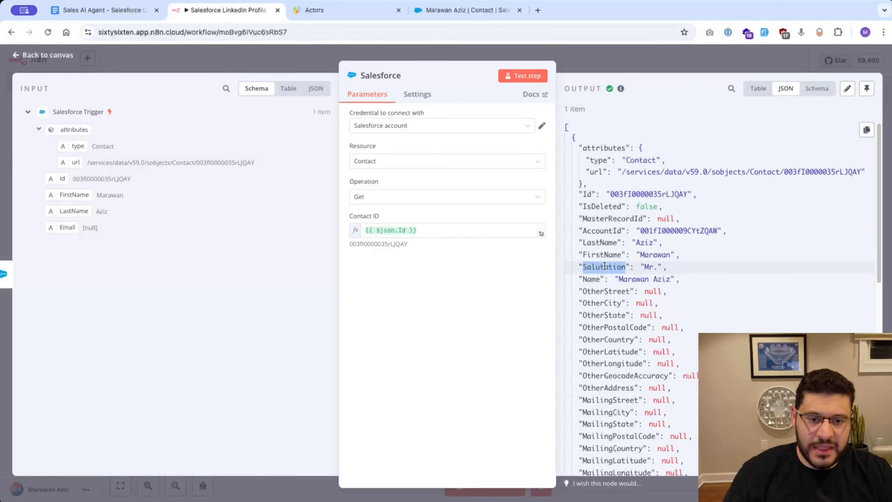
{"action": "double_click", "coordinate": [608, 231]}
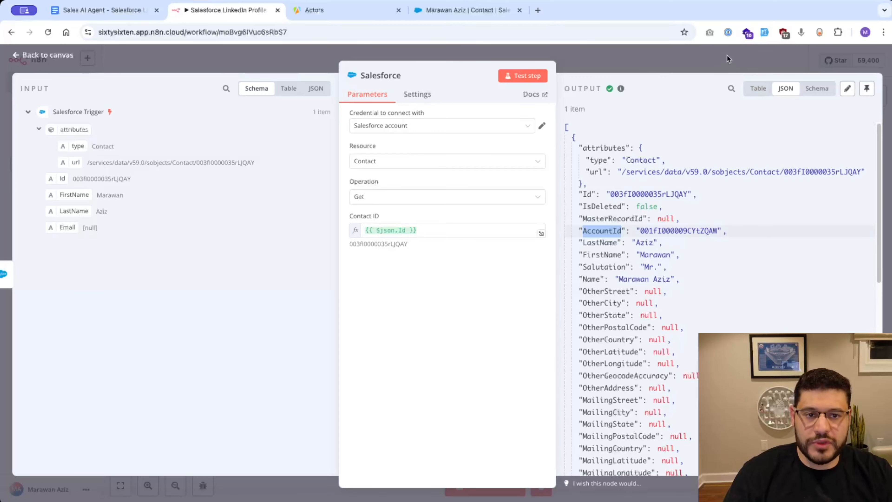
{"action": "double_click", "coordinate": [679, 231]}
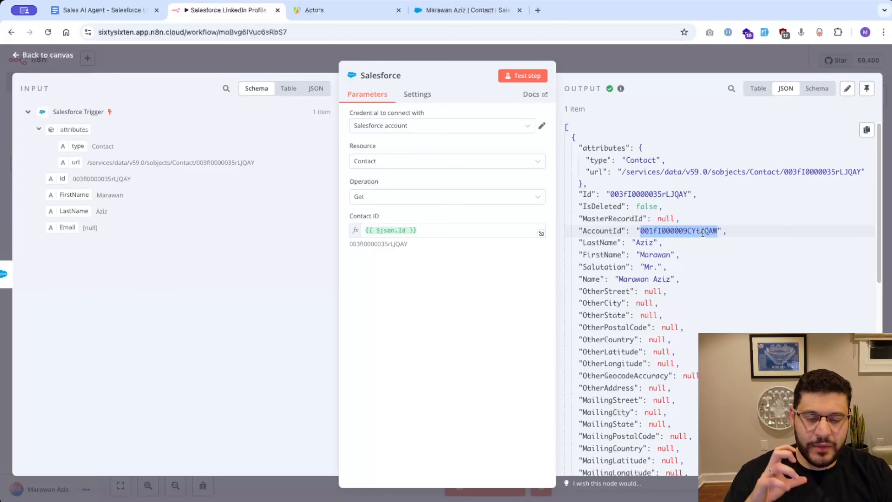
{"action": "left_click", "coordinate": [685, 67]}
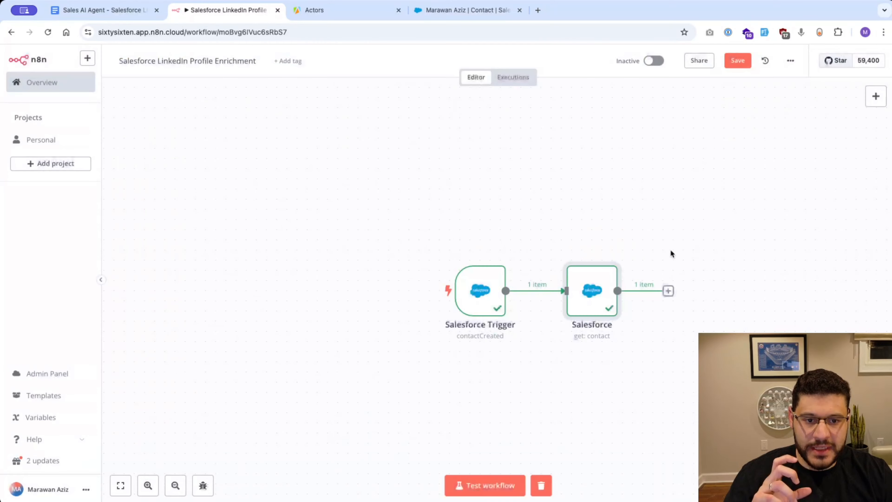
Step: Add a Salesforce "Get an account" action after the get contact node
{"action": "left_click", "coordinate": [669, 291]}
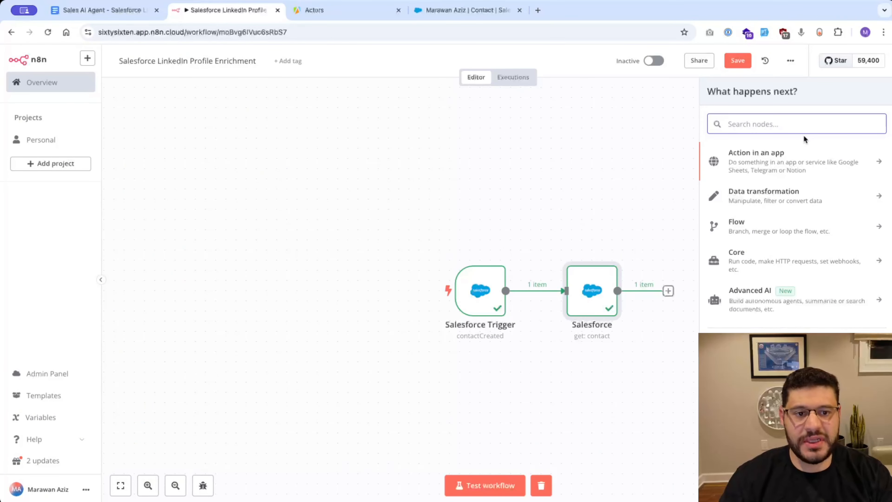
{"action": "type", "text": "salesf"}
{"action": "left_click", "coordinate": [753, 189]}
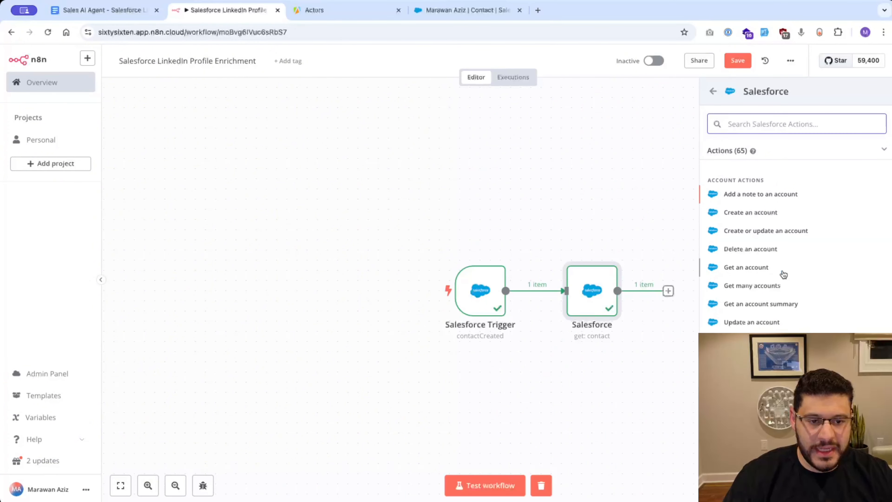
{"action": "left_click", "coordinate": [757, 268]}
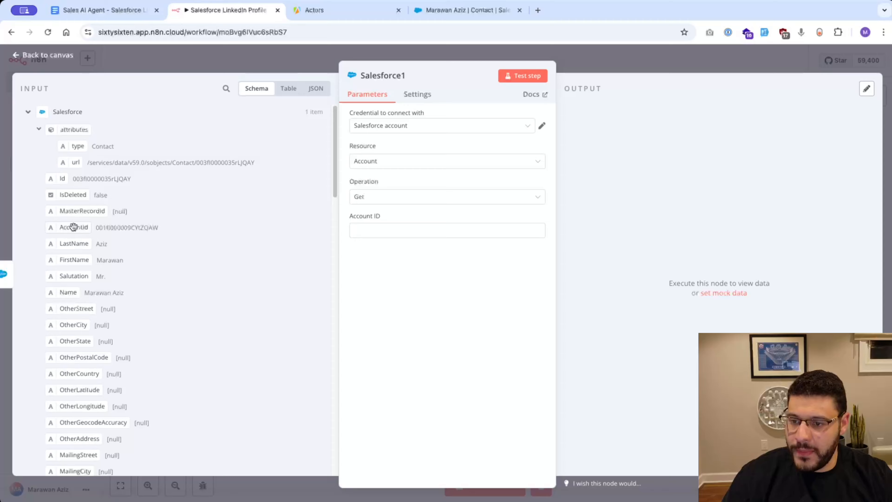
Step: Map the contact's AccountId to Account ID as {{ $json.AccountId }}, test the get account step and return to the canvas
{"action": "left_click_drag", "start_coordinate": [73, 227], "coordinate": [404, 235]}
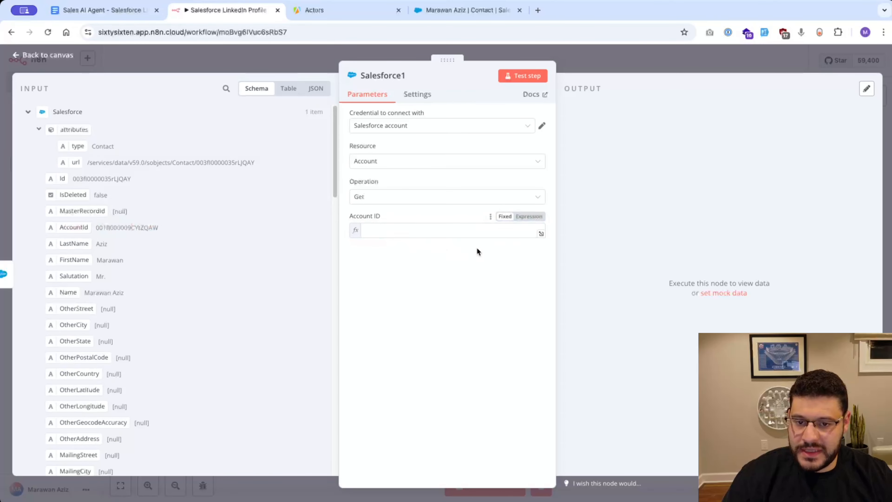
{"action": "left_click", "coordinate": [539, 74]}
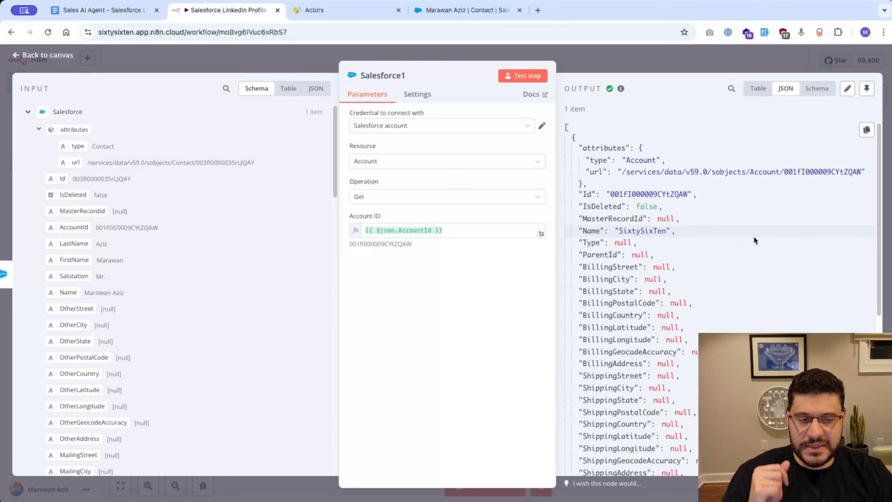
{"action": "left_click", "coordinate": [642, 60]}
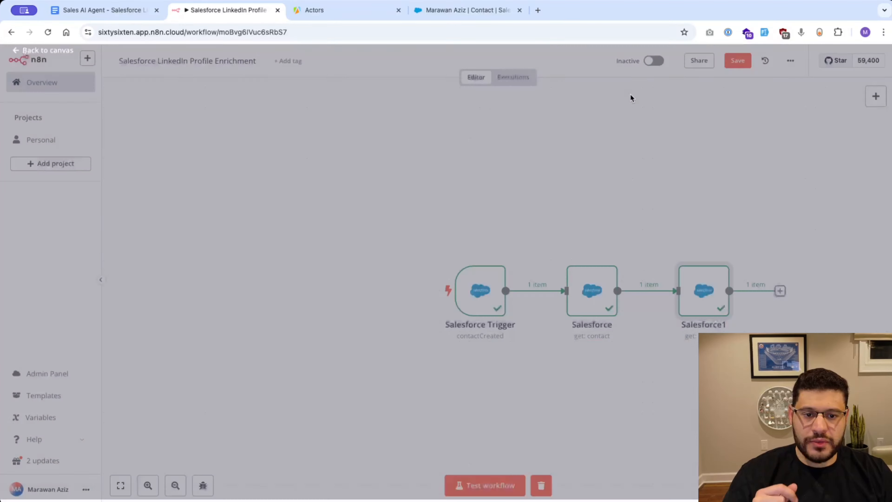
{"action": "mouse_move", "coordinate": [592, 316]}
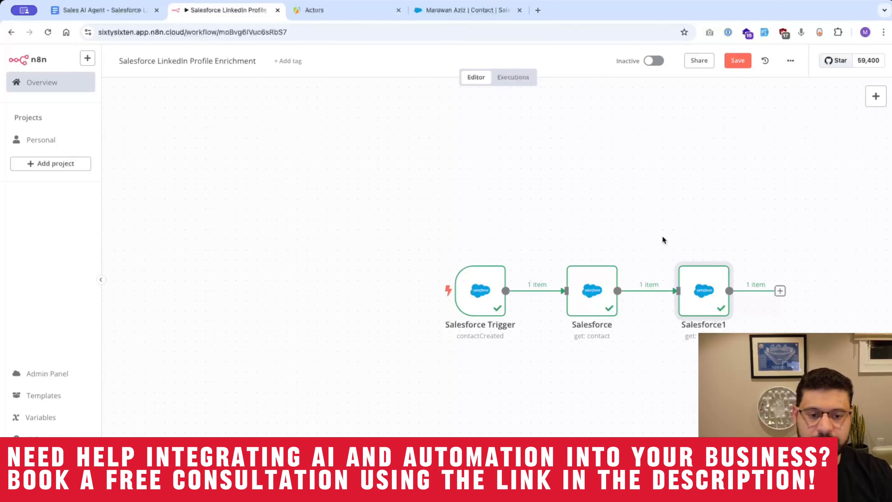
Step: Check the contact record in Salesforce and add an HTTP Request node after the get account node in n8n
{"action": "left_click", "coordinate": [689, 206]}
{"action": "scroll", "coordinate": [821, 274], "scroll_direction": "right", "scroll_amount": 1}
{"action": "scroll", "coordinate": [821, 272], "scroll_direction": "right", "scroll_amount": 5}
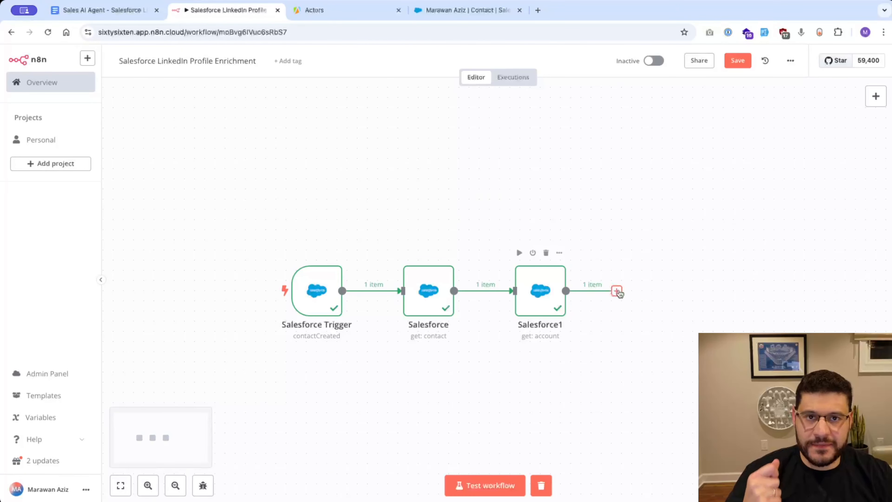
{"action": "left_click", "coordinate": [468, 9]}
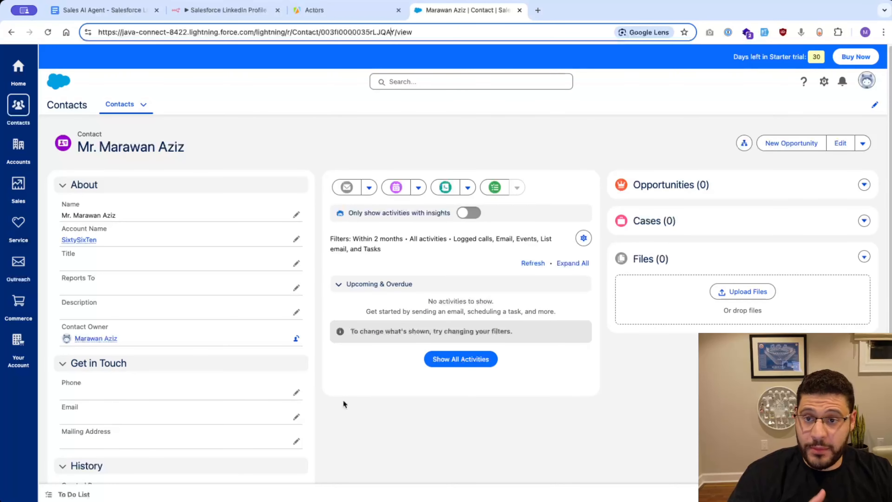
{"action": "left_click", "coordinate": [229, 13]}
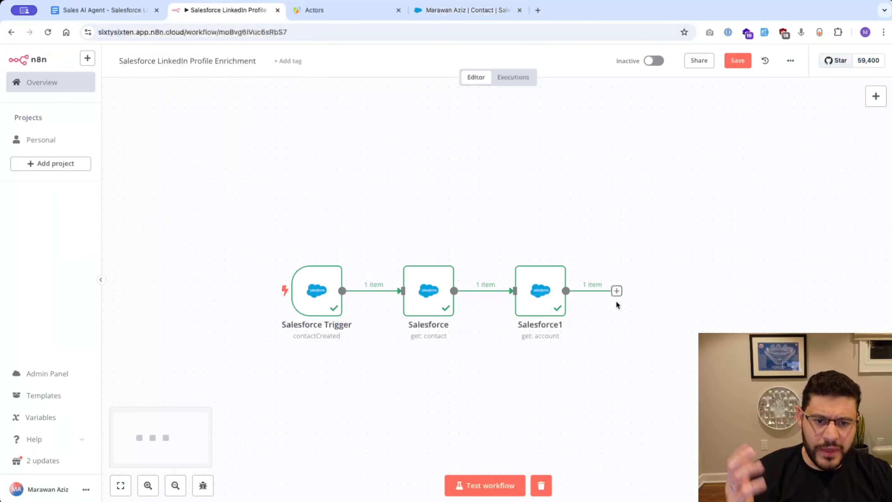
{"action": "left_click", "coordinate": [615, 291]}
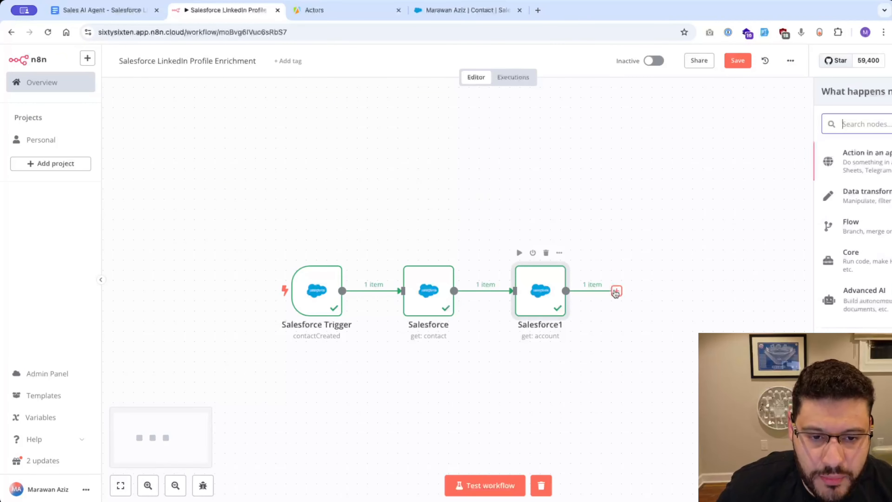
{"action": "type", "text": "http"}
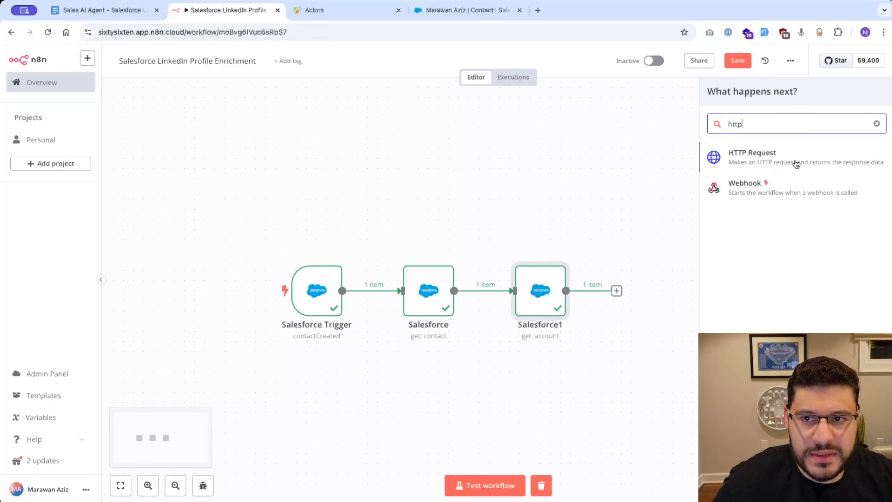
{"action": "left_click", "coordinate": [795, 162]}
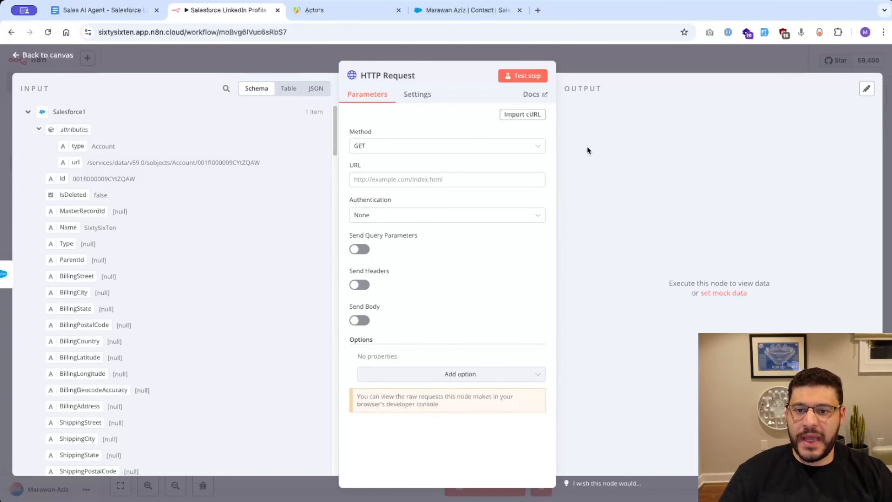
Step: Switch to Apify, open the Linkedin Mass People Profile Finder actor and copy its search input
{"action": "left_click", "coordinate": [355, 10]}
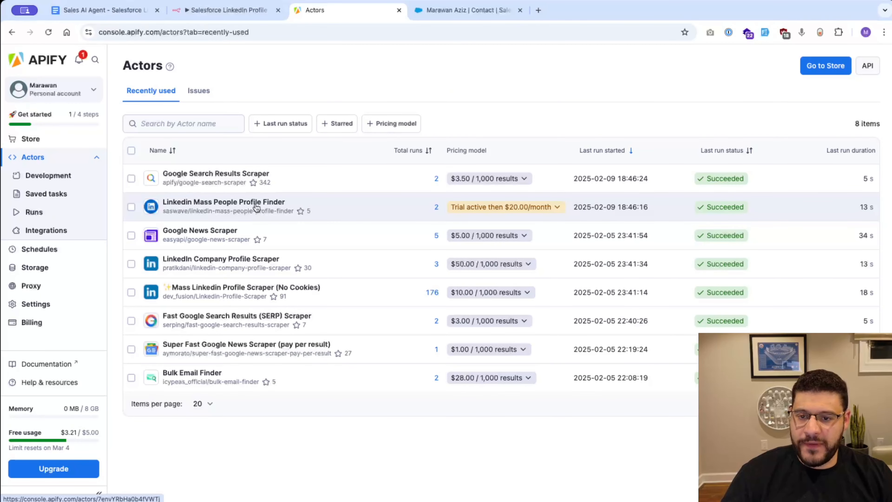
{"action": "left_click", "coordinate": [255, 204]}
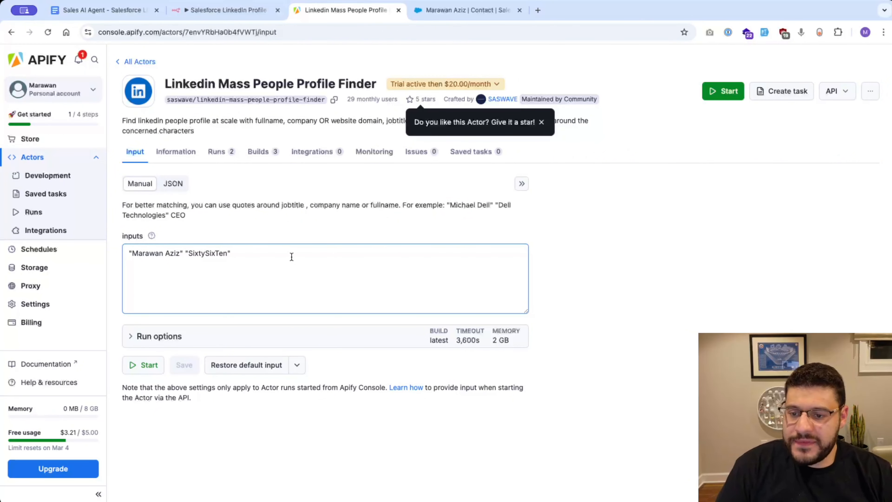
{"action": "key", "text": "super+a"}
{"action": "key", "text": "super+c"}
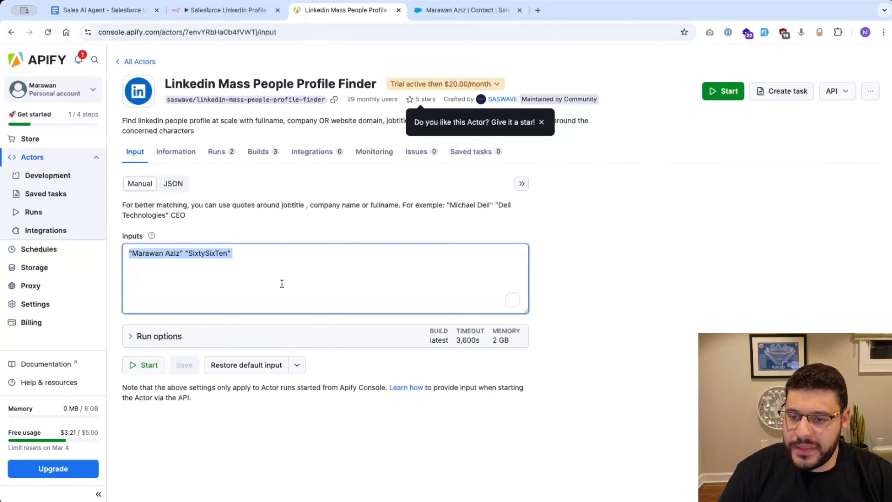
Step: Clear the actor's input and restore its default example input
{"action": "key", "text": "BackSpace"}
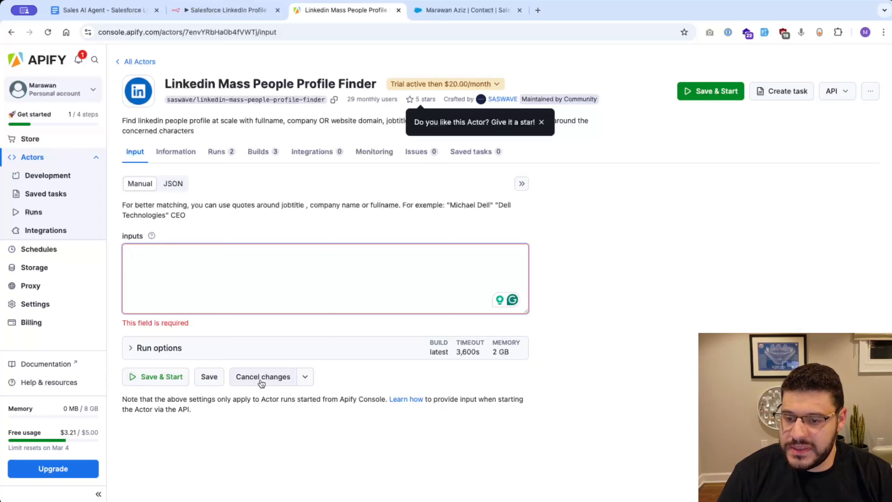
{"action": "left_click", "coordinate": [260, 380]}
{"action": "left_click", "coordinate": [253, 365]}
{"action": "left_click", "coordinate": [554, 311]}
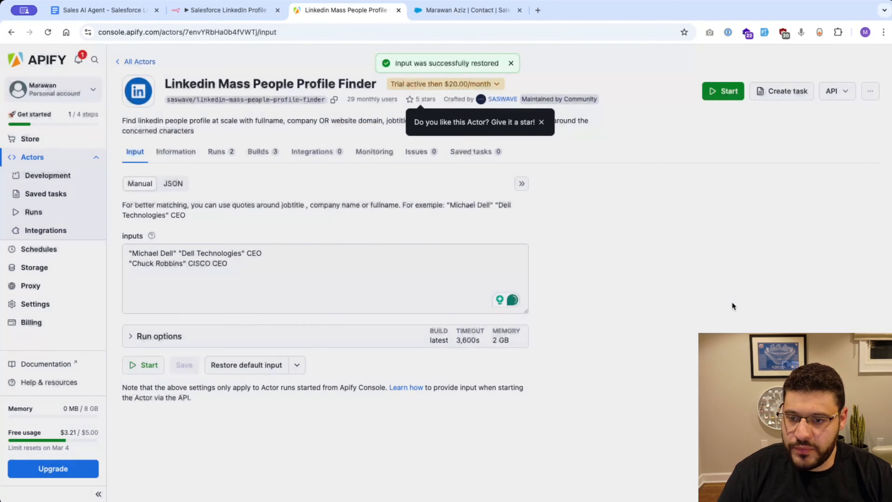
{"action": "left_click_drag", "start_coordinate": [277, 275], "coordinate": [142, 268]}
{"action": "left_click", "coordinate": [308, 280]}
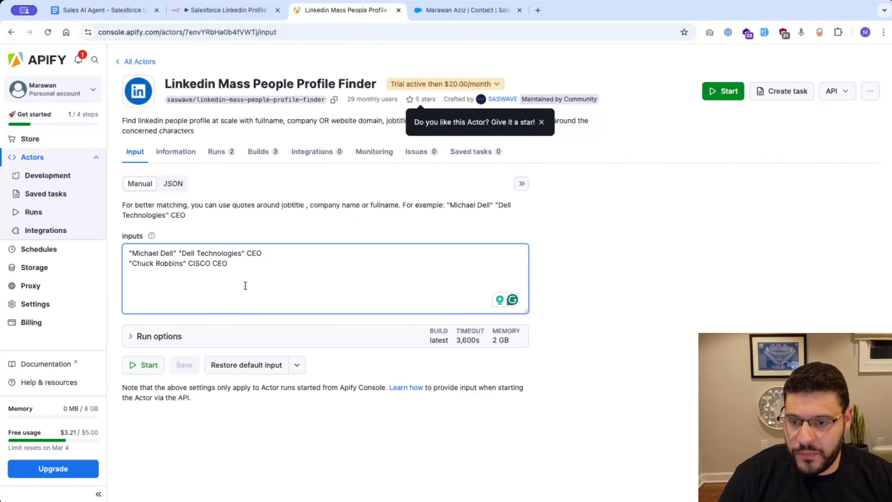
Step: Replace the actor's input with the copied quoted full name and "SixtySixTen", and save and start the run
{"action": "key", "text": "super+a"}
{"action": "key", "text": "super+v"}
{"action": "left_click", "coordinate": [302, 224]}
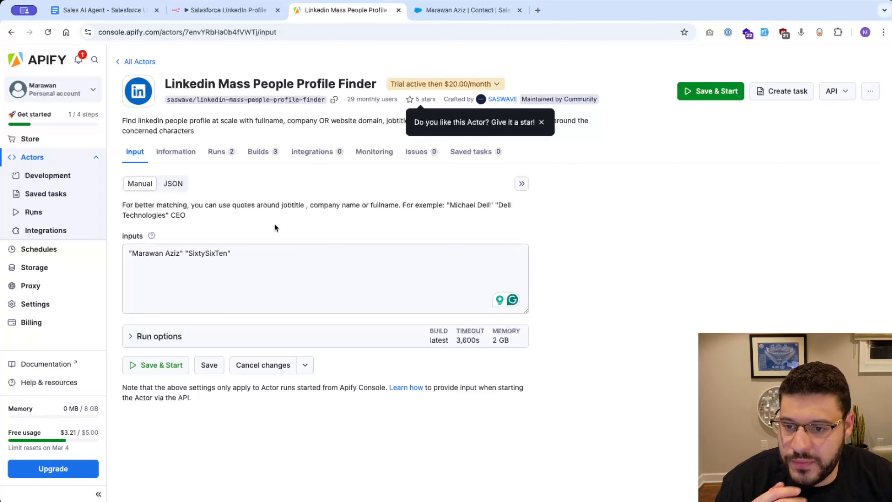
{"action": "left_click", "coordinate": [133, 254]}
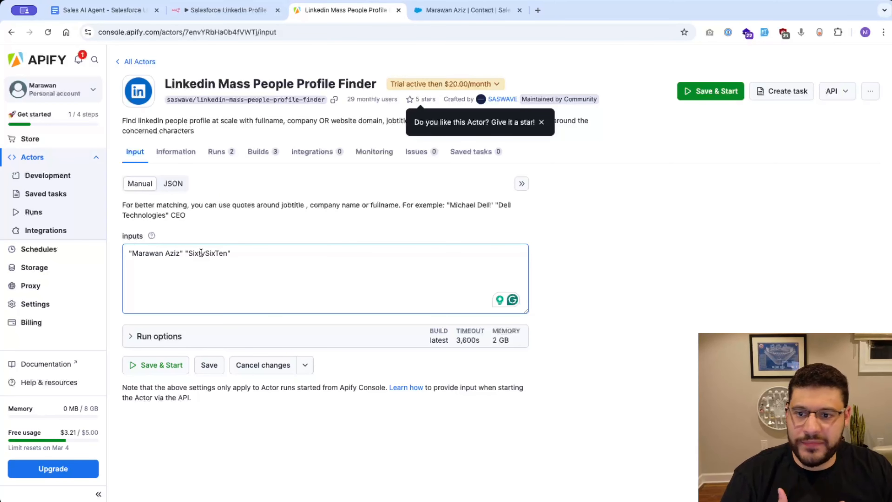
{"action": "left_click", "coordinate": [173, 188]}
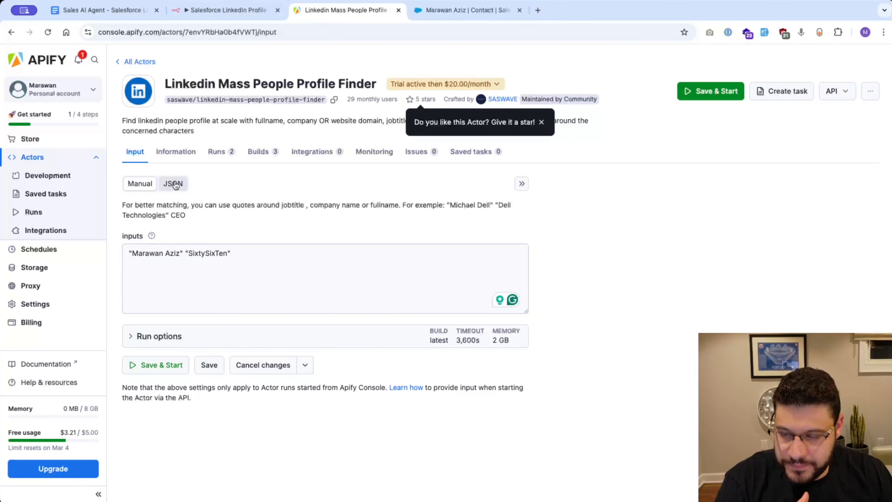
{"action": "left_click", "coordinate": [160, 367]}
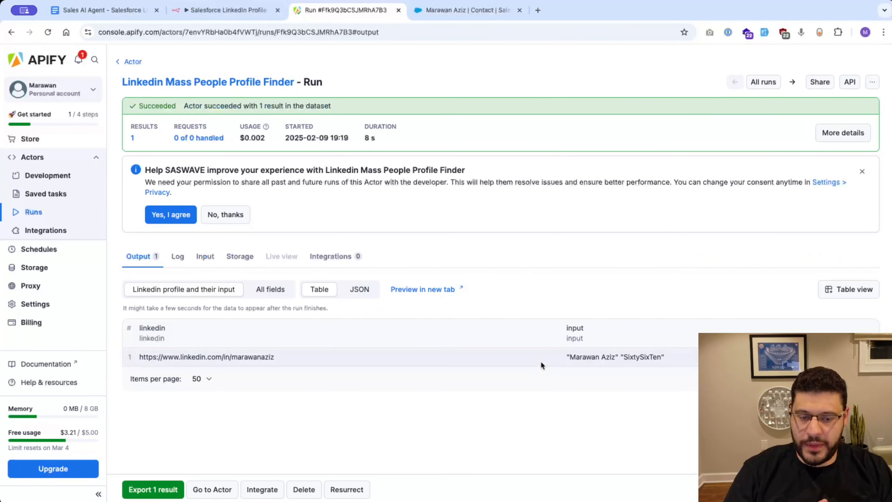
Step: Open the LinkedIn profile URL from the run's output in a new tab, check the profile and return to the run
{"action": "triple_click", "coordinate": [261, 357]}
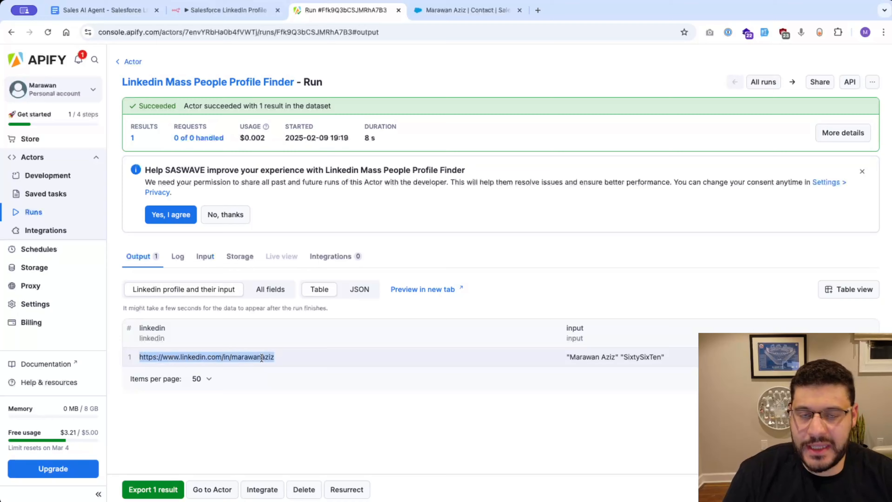
{"action": "key", "text": "ctrl+c"}
{"action": "key", "text": "ctrl+t"}
{"action": "key", "text": "ctrl+v"}
{"action": "key", "text": "Return"}
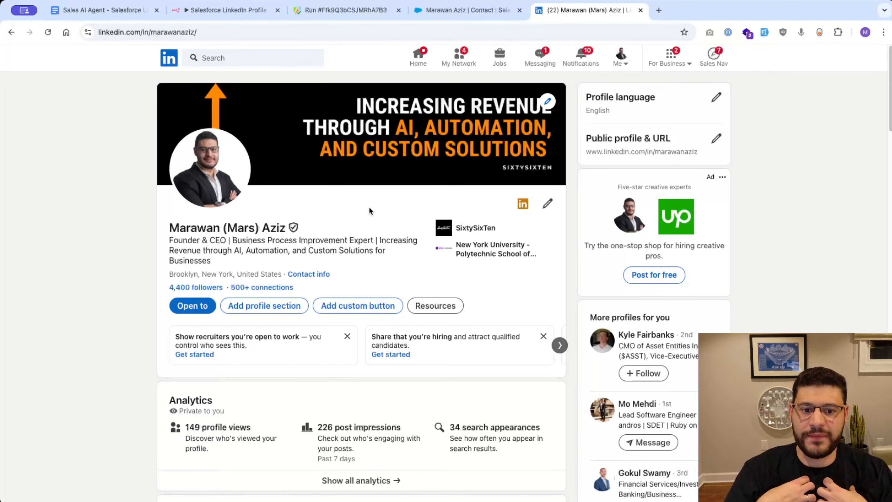
{"action": "left_click", "coordinate": [353, 14]}
{"action": "triple_click", "coordinate": [259, 343]}
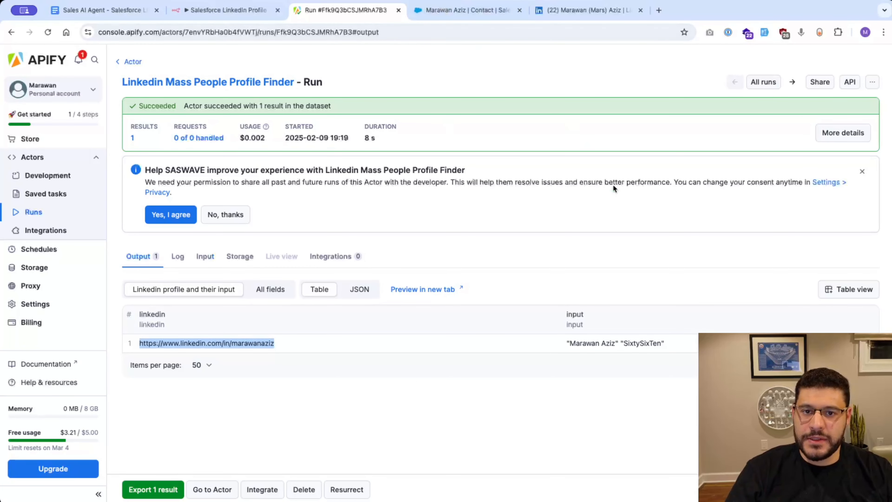
Step: Open the profile finder actor's API endpoints and copy the "Run Actor synchronously and get dataset items" URL
{"action": "left_click", "coordinate": [141, 84]}
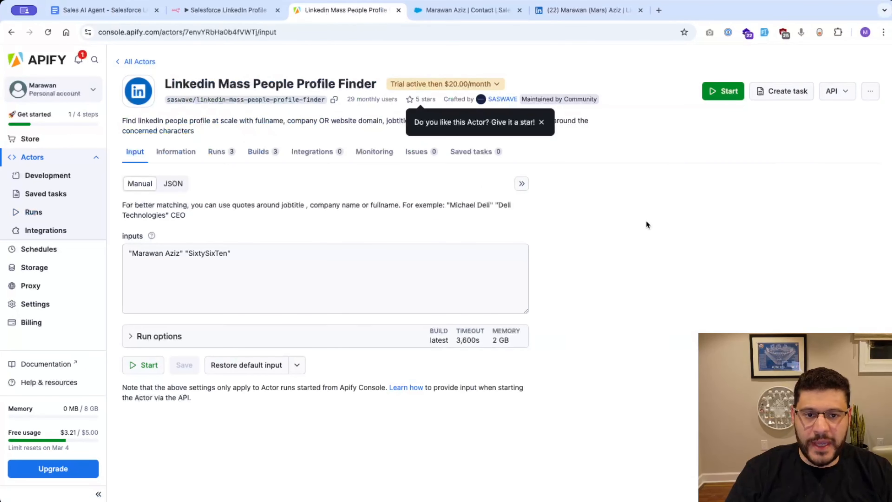
{"action": "left_click", "coordinate": [833, 93]}
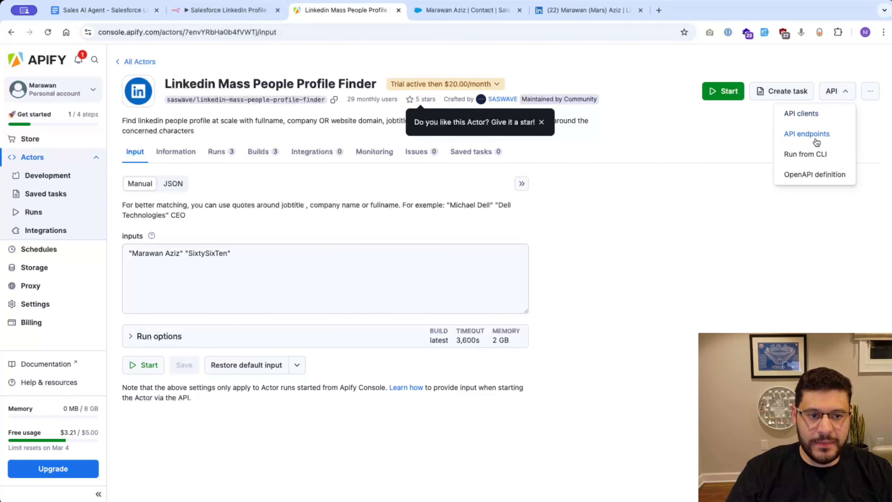
{"action": "left_click", "coordinate": [806, 134]}
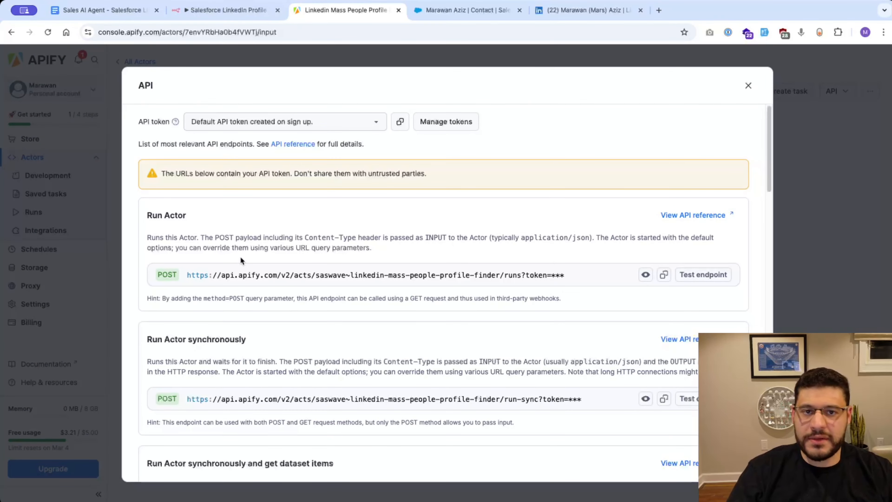
{"action": "scroll", "coordinate": [242, 264], "scroll_direction": "down", "scroll_amount": 3}
{"action": "scroll", "coordinate": [257, 291], "scroll_direction": "down", "scroll_amount": 3}
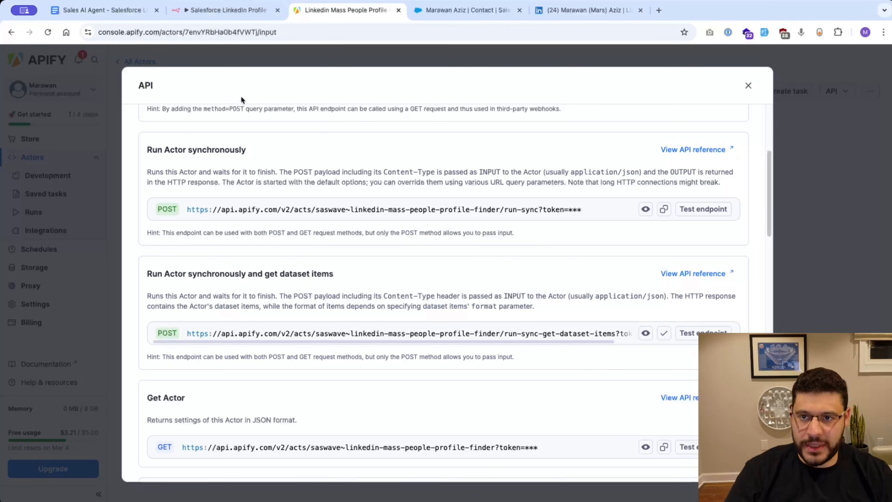
Step: Switch to n8n and paste the copied Apify endpoint with its API token as the HTTP Request node's URL
{"action": "left_click", "coordinate": [226, 9]}
{"action": "left_click", "coordinate": [415, 179]}
{"action": "key", "text": "ctrl+v"}
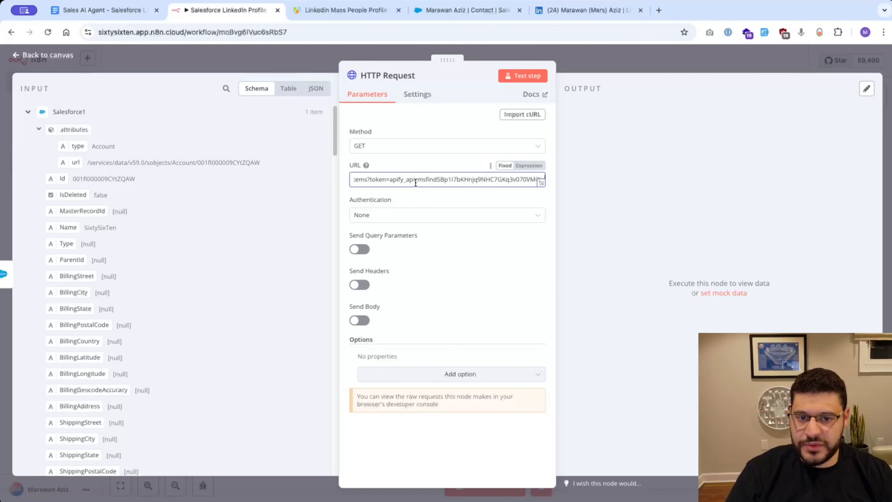
{"action": "left_click", "coordinate": [419, 190]}
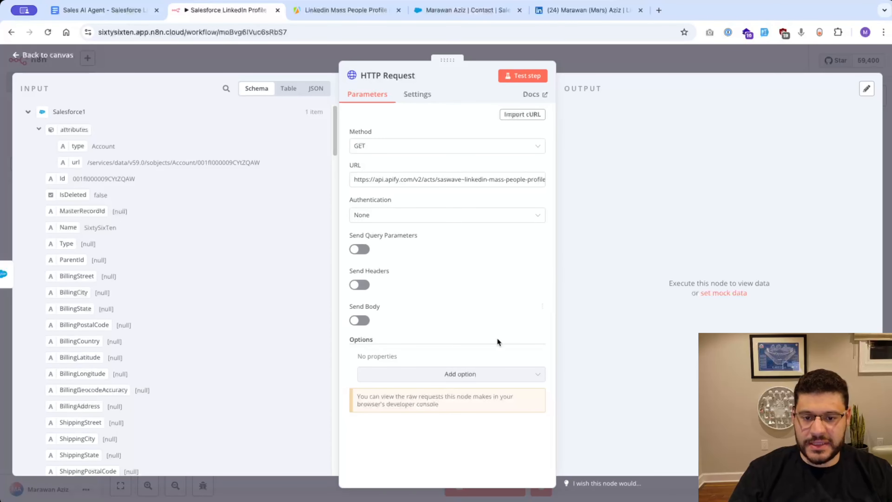
Step: Enable sending headers in the HTTP Request node and add a content-type header with the value application/json
{"action": "left_click", "coordinate": [365, 286]}
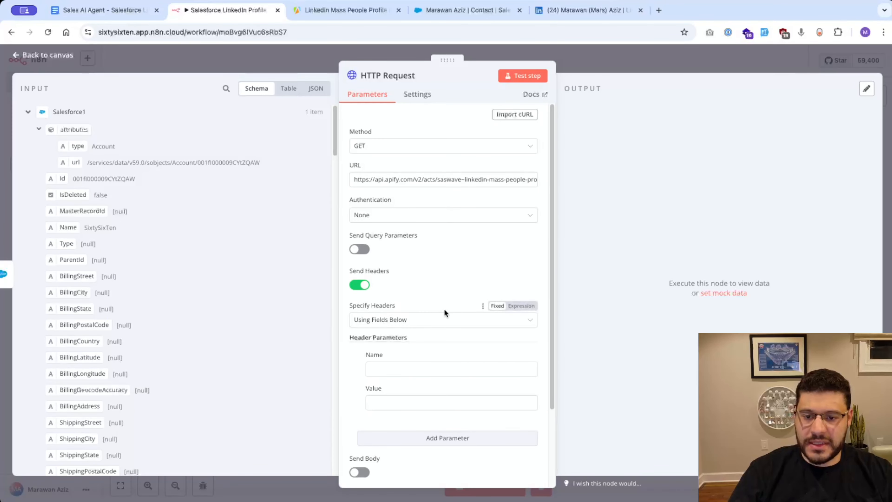
{"action": "left_click", "coordinate": [425, 373]}
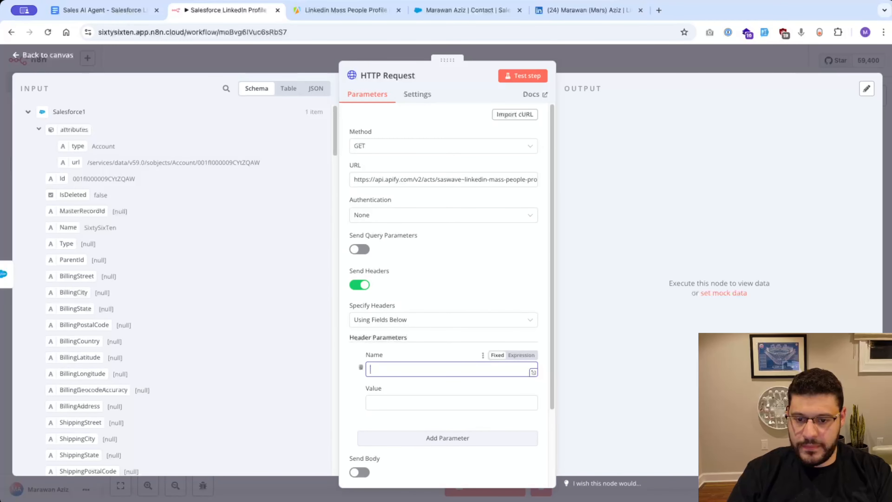
{"action": "type", "text": "content-type"}
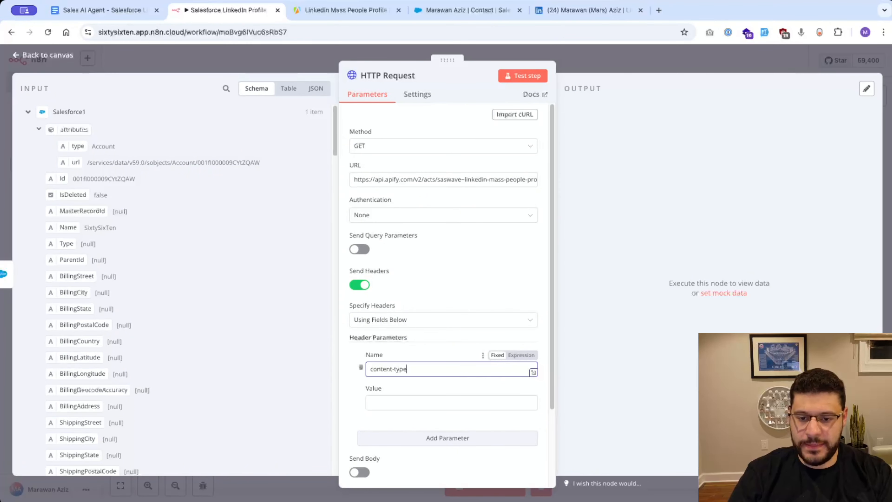
{"action": "key", "text": "Tab"}
{"action": "key", "text": "Tab"}
{"action": "type", "text": "applica"}
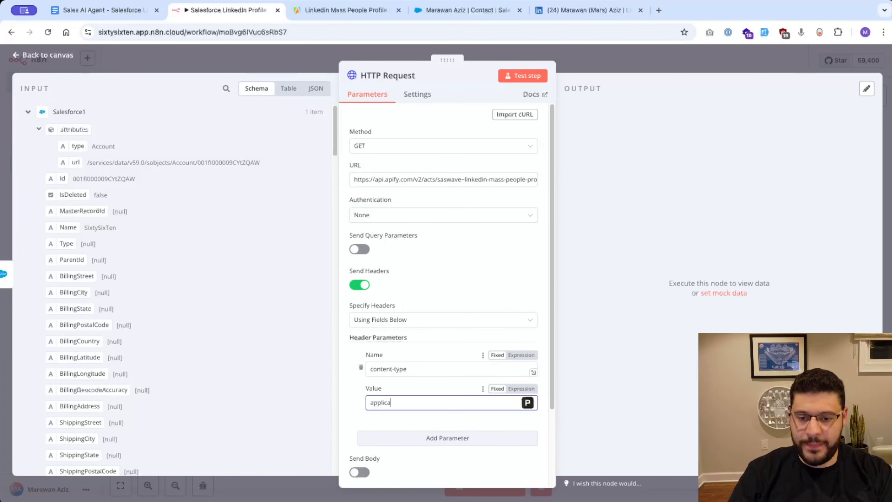
{"action": "type", "text": "tion/js"}
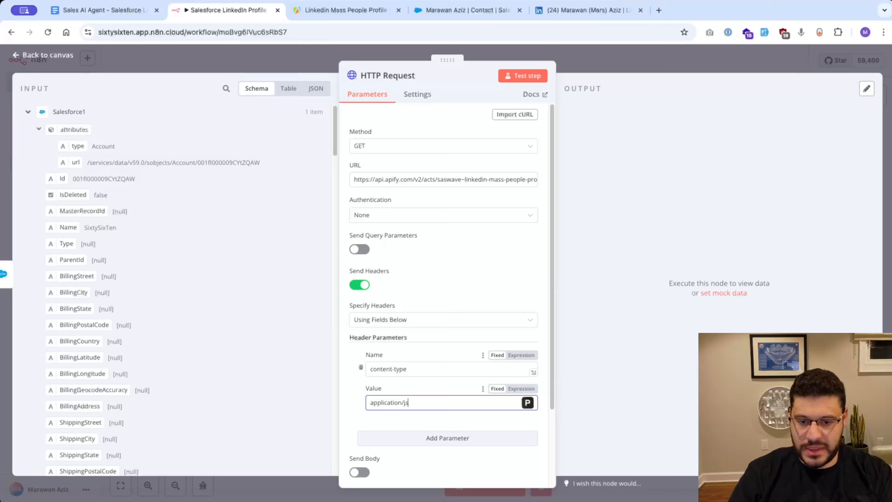
{"action": "type", "text": "on"}
{"action": "left_click", "coordinate": [544, 379]}
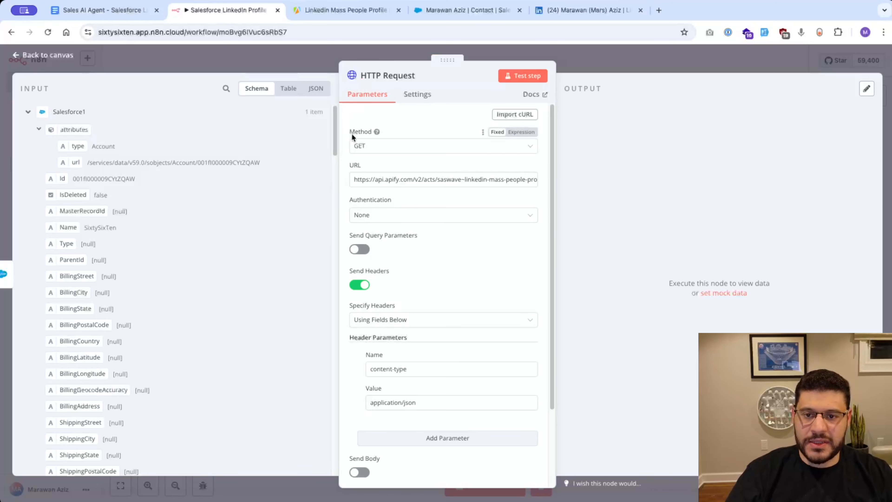
Step: Check the request method of the dataset items endpoint in Apify, then set the n8n HTTP Request node's method to POST
{"action": "left_click", "coordinate": [329, 12]}
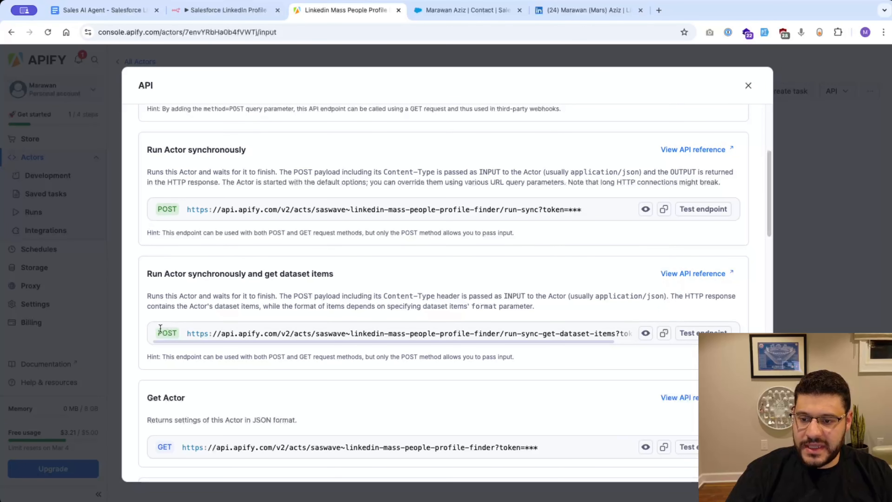
{"action": "left_click_drag", "start_coordinate": [160, 328], "coordinate": [174, 332]}
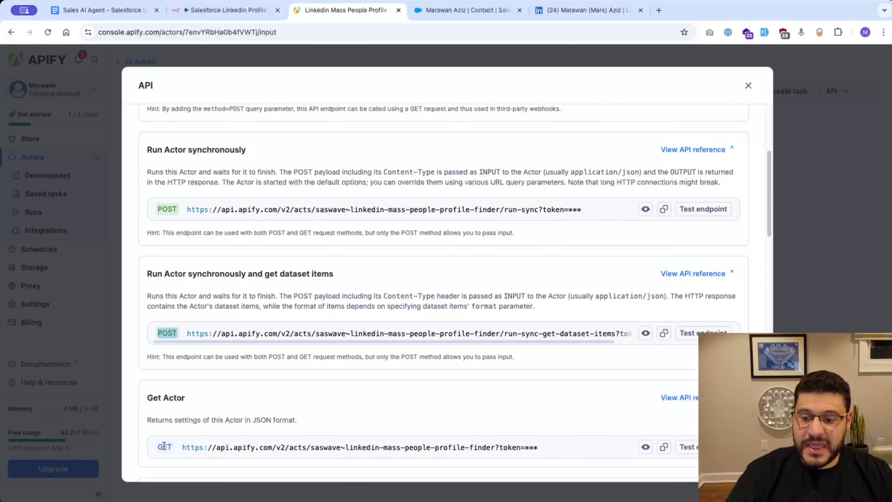
{"action": "left_click_drag", "start_coordinate": [164, 445], "coordinate": [166, 443]}
{"action": "double_click", "coordinate": [161, 329]}
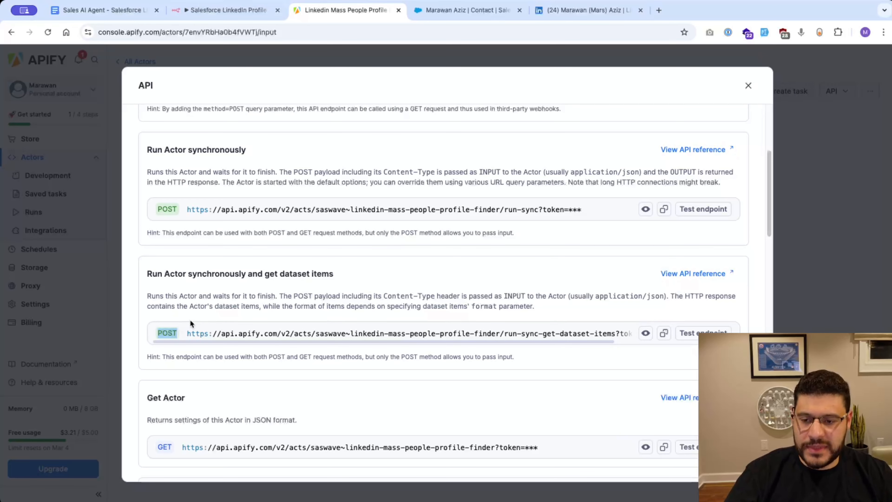
{"action": "left_click", "coordinate": [210, 19]}
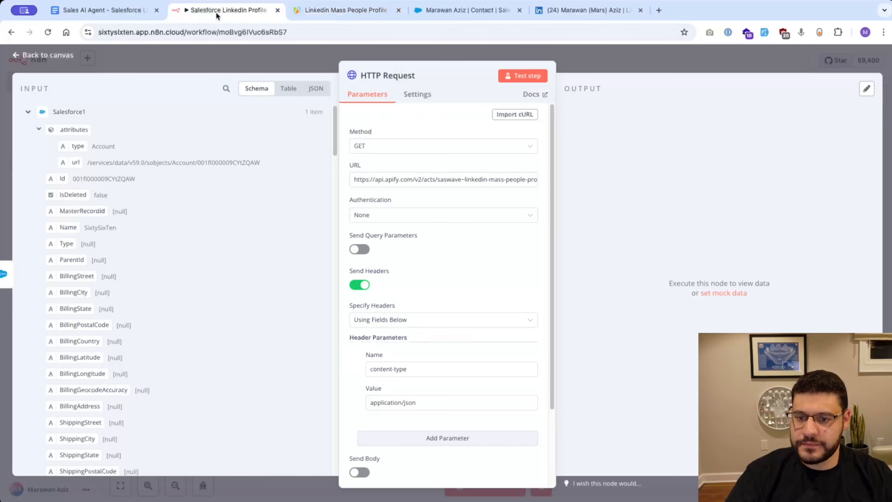
{"action": "left_click", "coordinate": [438, 151]}
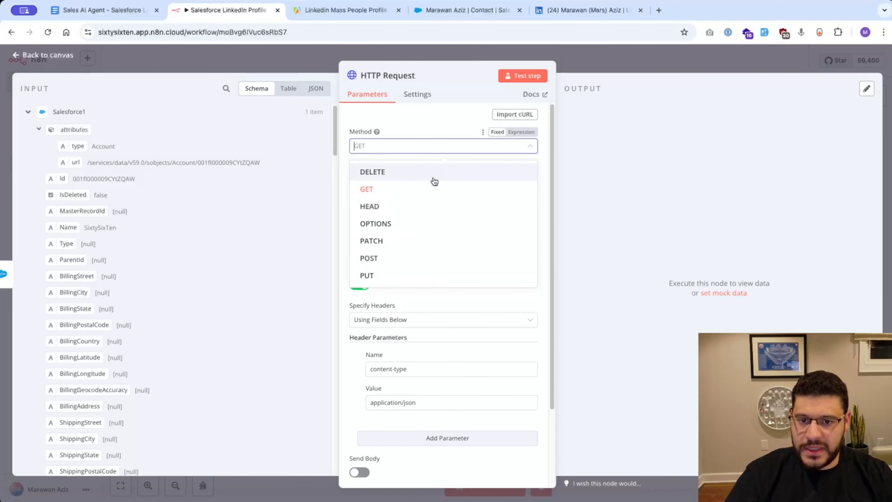
{"action": "left_click", "coordinate": [396, 256]}
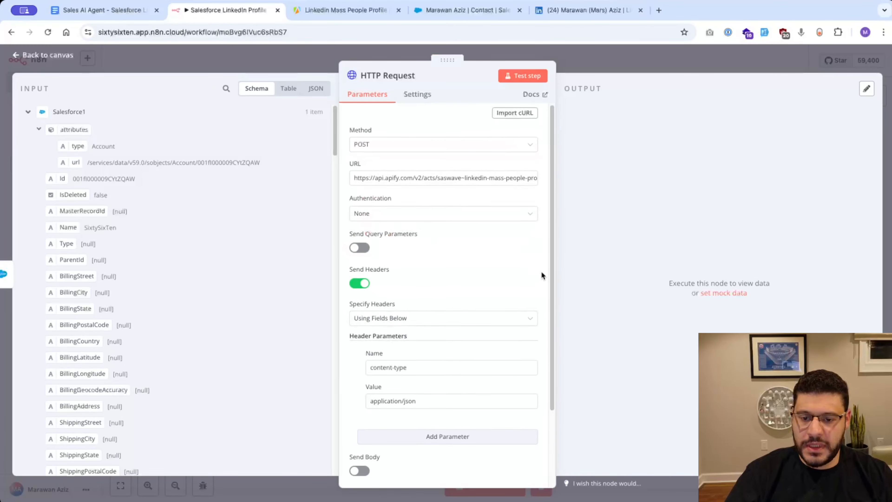
Step: Enable sending a body in the HTTP Request node and specify the body using JSON
{"action": "scroll", "coordinate": [539, 317], "scroll_direction": "down", "scroll_amount": 3}
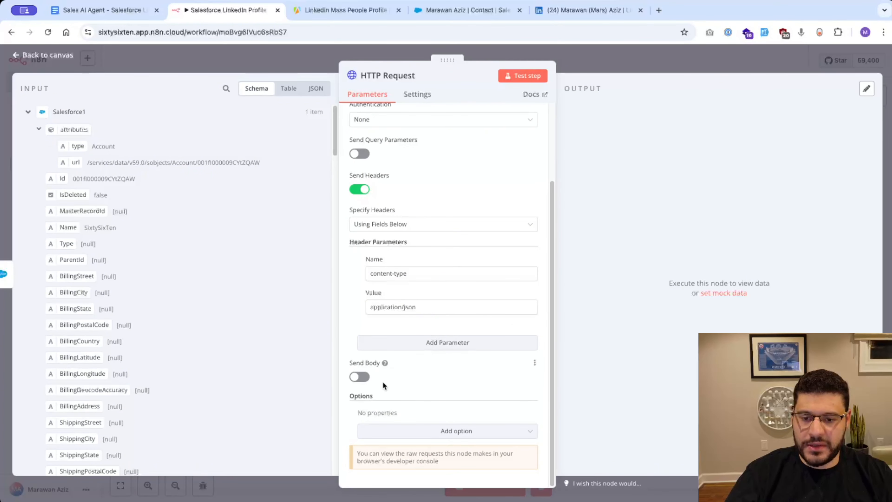
{"action": "left_click", "coordinate": [359, 377]}
{"action": "scroll", "coordinate": [402, 387], "scroll_direction": "down", "scroll_amount": 3}
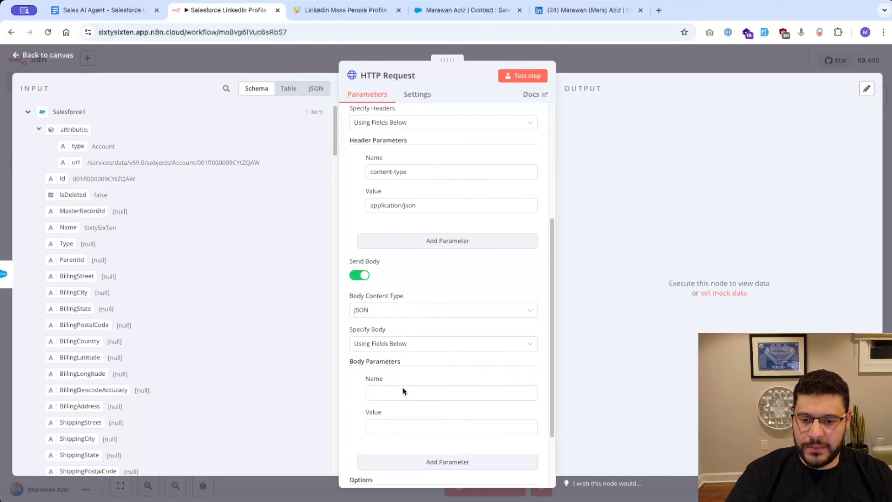
{"action": "left_click", "coordinate": [414, 346]}
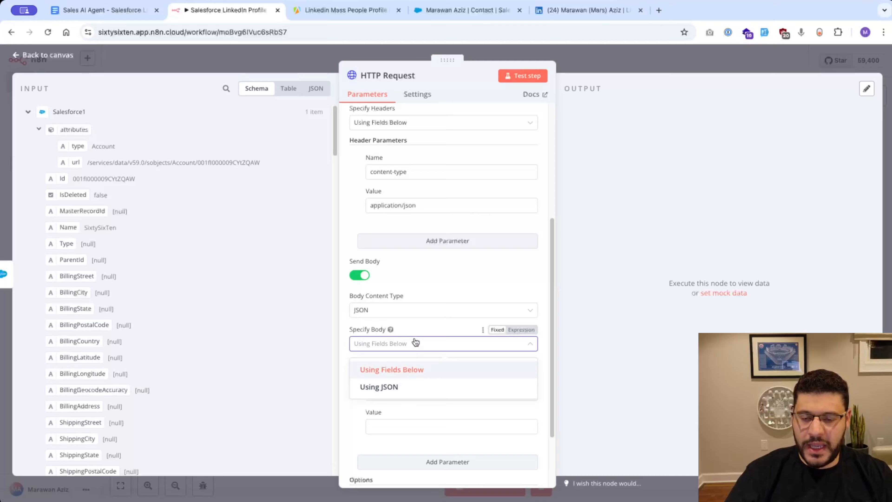
{"action": "left_click", "coordinate": [415, 342]}
{"action": "left_click", "coordinate": [408, 347]}
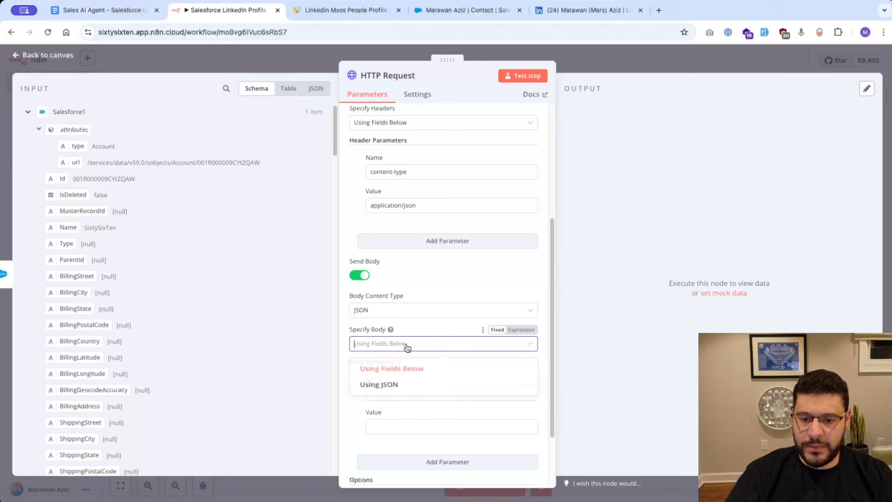
{"action": "left_click", "coordinate": [398, 388]}
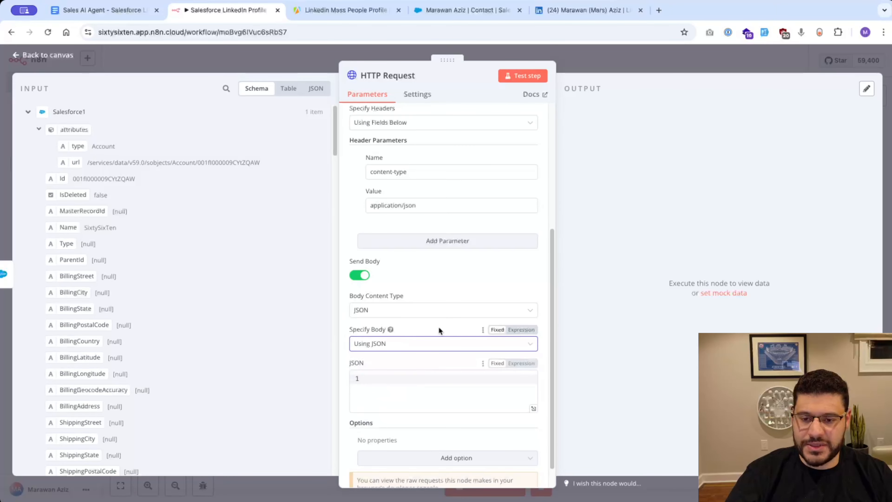
{"action": "scroll", "coordinate": [439, 324], "scroll_direction": "down", "scroll_amount": 1}
Step: Switch to Apify, close the API endpoints, show the profile finder actor's input as JSON and copy the whole input
{"action": "left_click", "coordinate": [362, 18]}
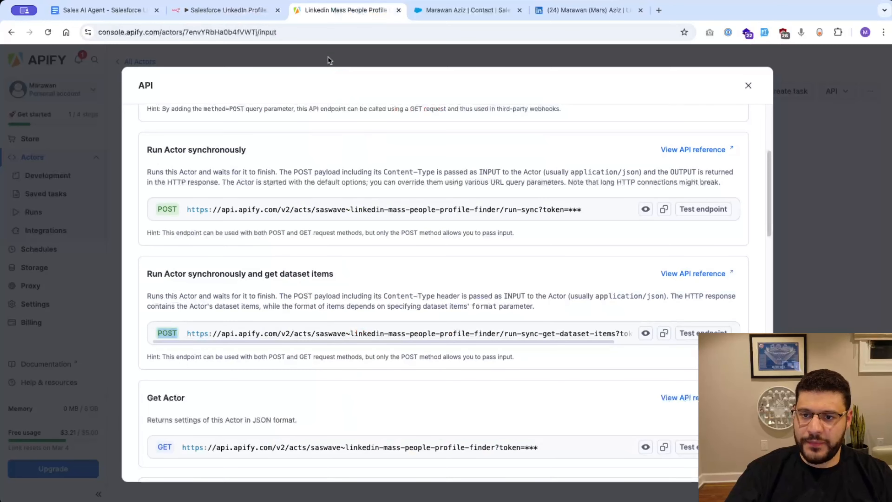
{"action": "left_click", "coordinate": [747, 86]}
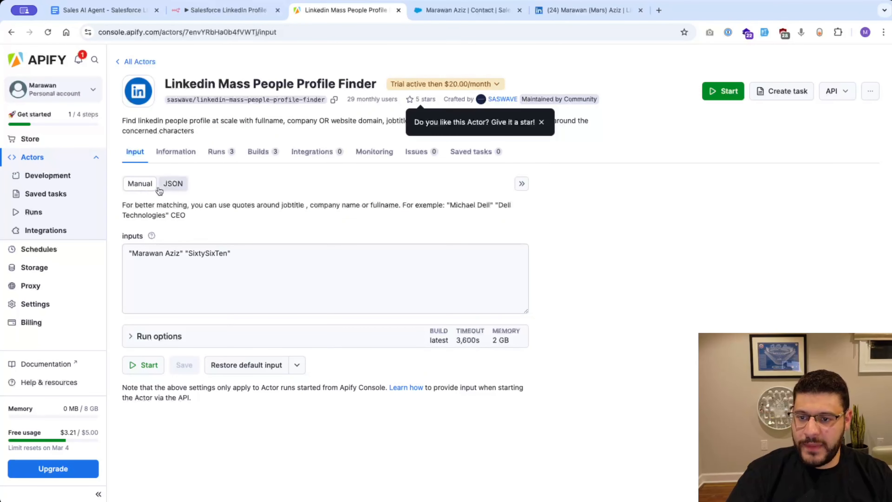
{"action": "left_click", "coordinate": [172, 183]}
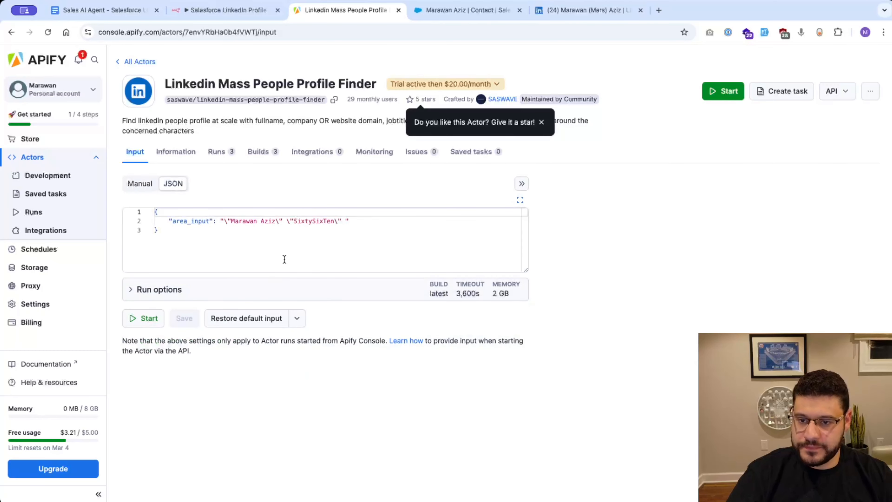
{"action": "left_click_drag", "start_coordinate": [284, 259], "coordinate": [125, 215]}
{"action": "key", "text": "ctrl+c"}
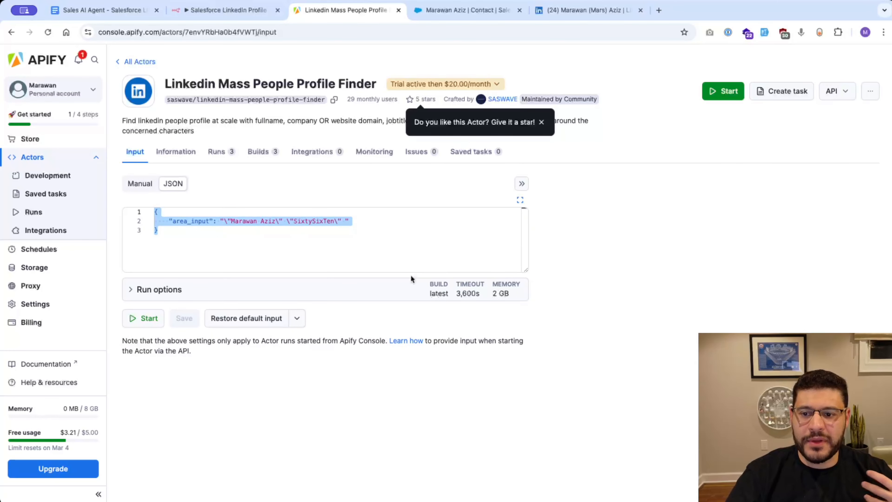
Step: Switch to n8n, paste the copied area_input JSON as the HTTP Request node's body and make it an expression
{"action": "left_click", "coordinate": [250, 12]}
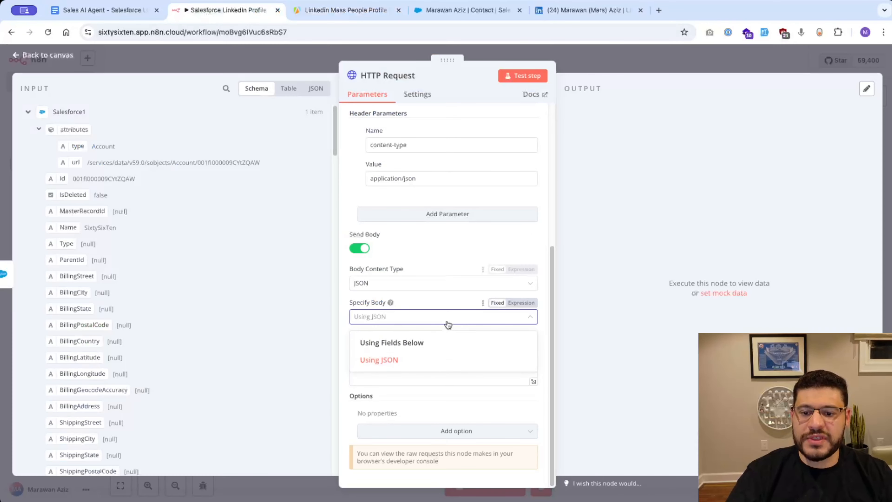
{"action": "left_click", "coordinate": [439, 317]}
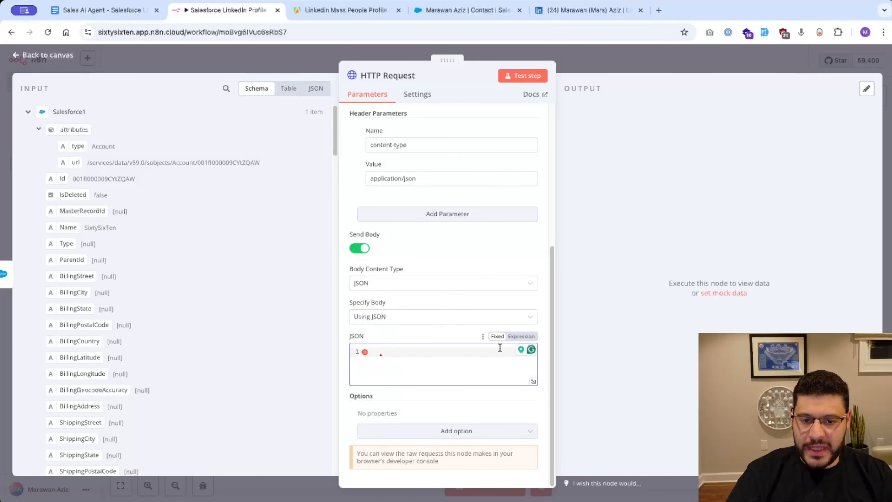
{"action": "key", "text": "ctrl+v"}
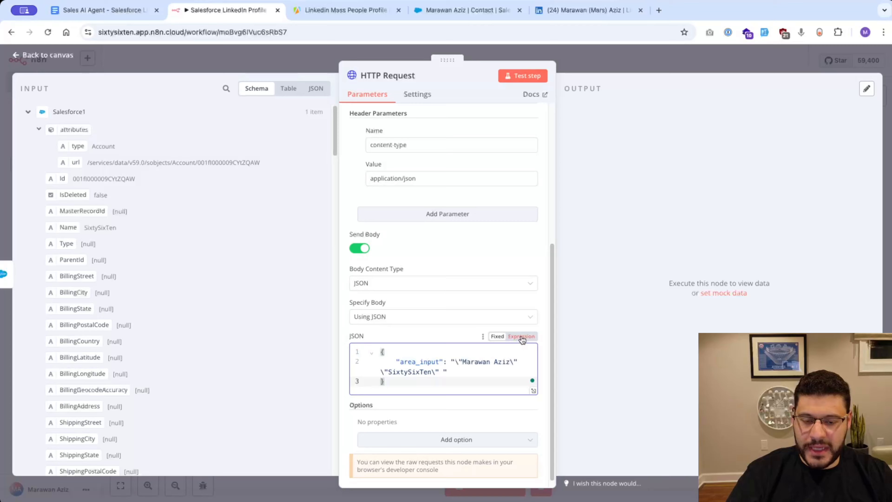
{"action": "left_click", "coordinate": [521, 337]}
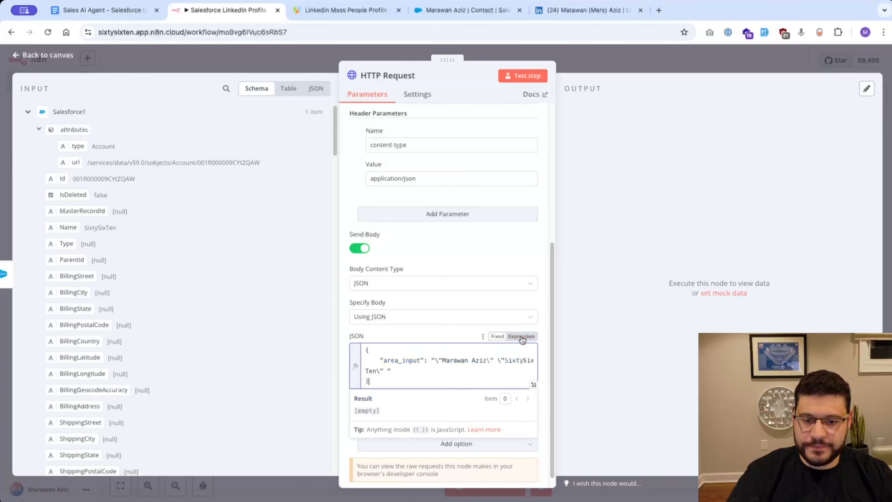
Step: Replace the hard-coded person's name in area_input with the Name field from the Salesforce contact node
{"action": "left_click", "coordinate": [499, 360]}
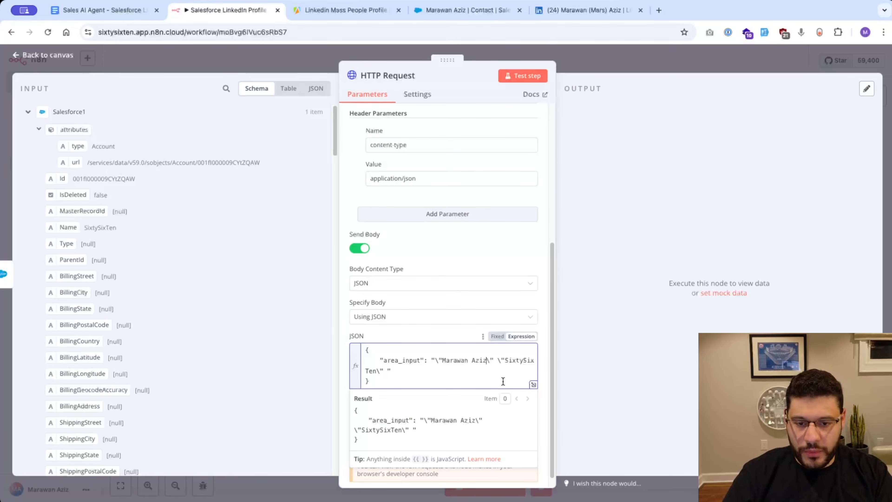
{"action": "key", "text": "BackSpace"}
{"action": "key", "text": "BackSpace"}
{"action": "key", "text": "BackSpace"}
{"action": "key", "text": "BackSpace"}
{"action": "key", "text": "BackSpace"}
{"action": "key", "text": "BackSpace"}
{"action": "key", "text": "BackSpace"}
{"action": "key", "text": "BackSpace"}
{"action": "key", "text": "BackSpace"}
{"action": "key", "text": "BackSpace"}
{"action": "key", "text": "BackSpace"}
{"action": "key", "text": "BackSpace"}
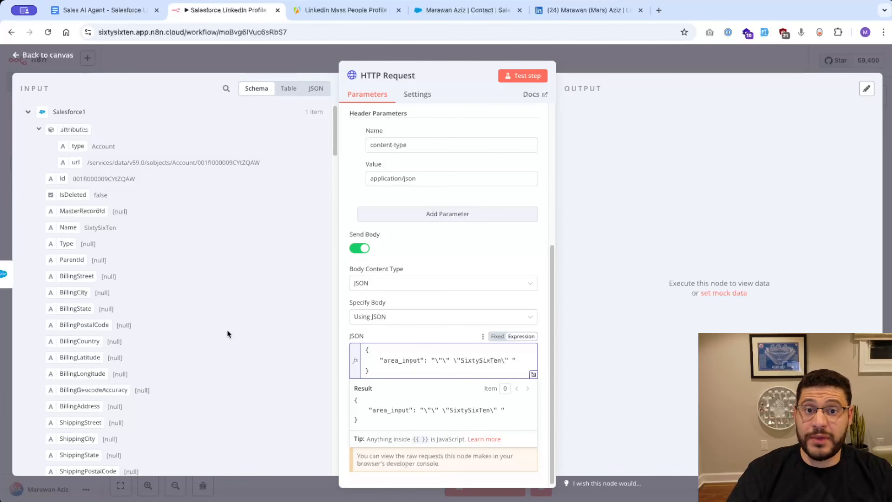
{"action": "left_click", "coordinate": [35, 134]}
{"action": "left_click", "coordinate": [29, 112]}
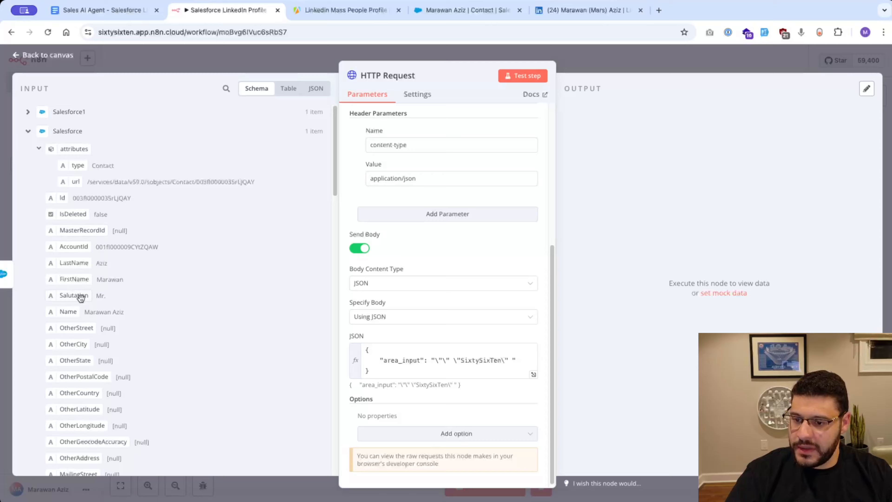
{"action": "left_click_drag", "start_coordinate": [67, 312], "coordinate": [438, 362]}
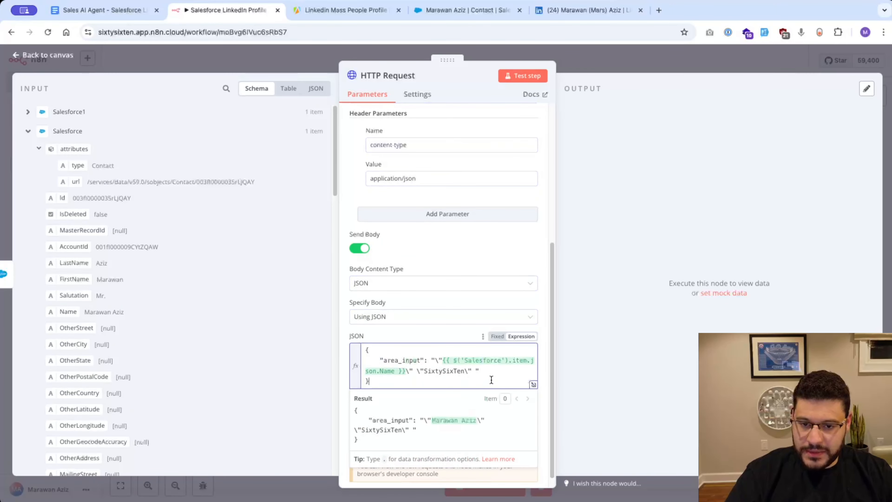
Step: Replace SixtySixTen in area_input with the Name field from the Salesforce1 account node
{"action": "double_click", "coordinate": [447, 370]}
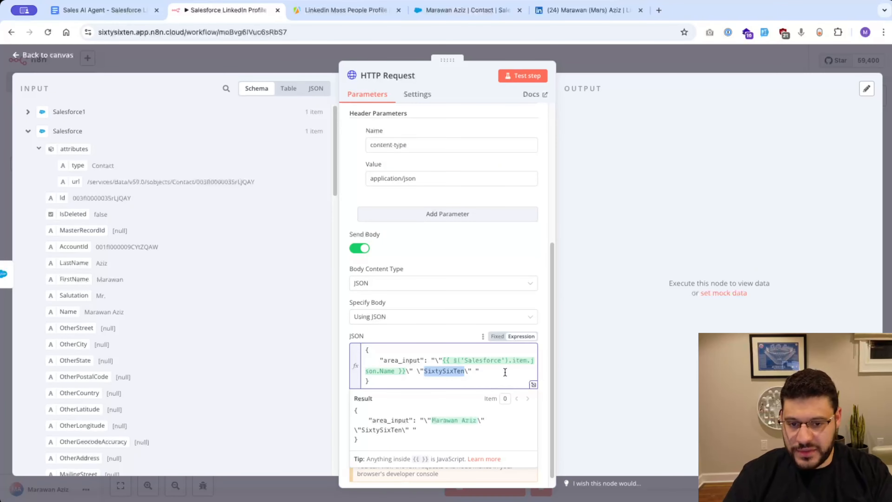
{"action": "key", "text": "BackSpace"}
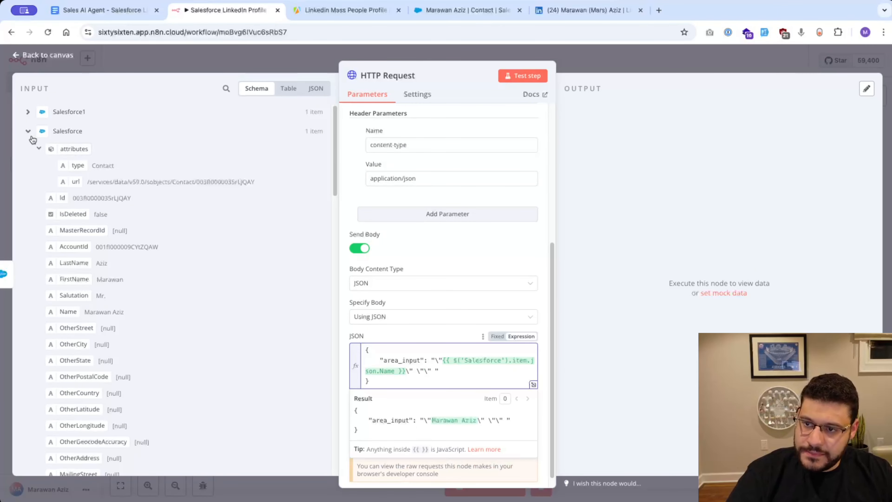
{"action": "left_click", "coordinate": [29, 132]}
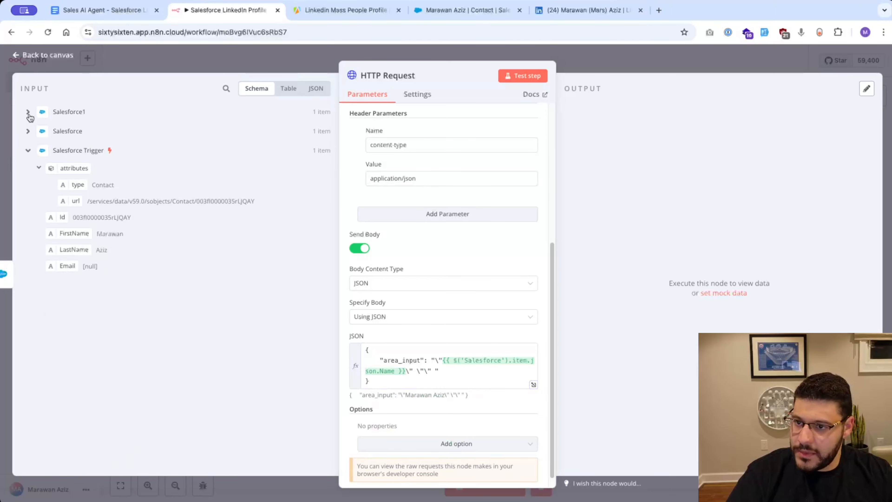
{"action": "left_click", "coordinate": [28, 112]}
{"action": "left_click_drag", "start_coordinate": [84, 228], "coordinate": [421, 372]}
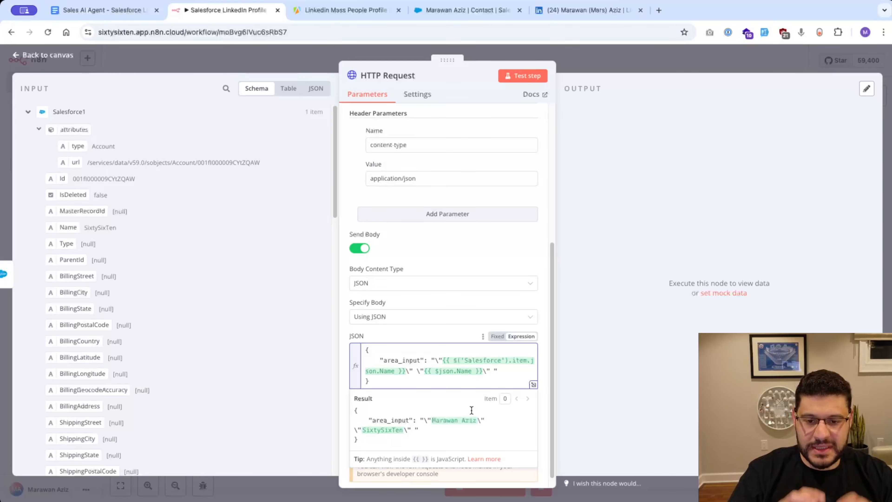
Step: Test the HTTP Request node, check the linkedin and input values in its output and return to the workflow canvas
{"action": "left_click", "coordinate": [525, 77]}
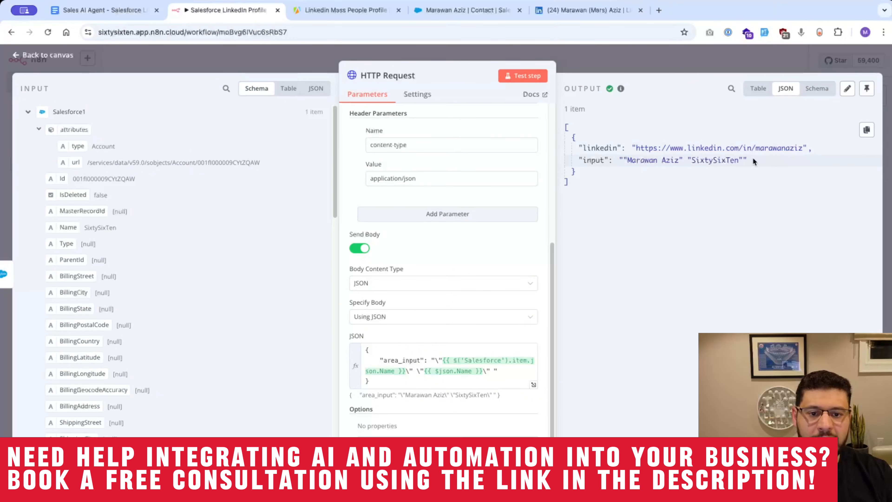
{"action": "left_click_drag", "start_coordinate": [755, 161], "coordinate": [621, 160]}
{"action": "left_click", "coordinate": [750, 203]}
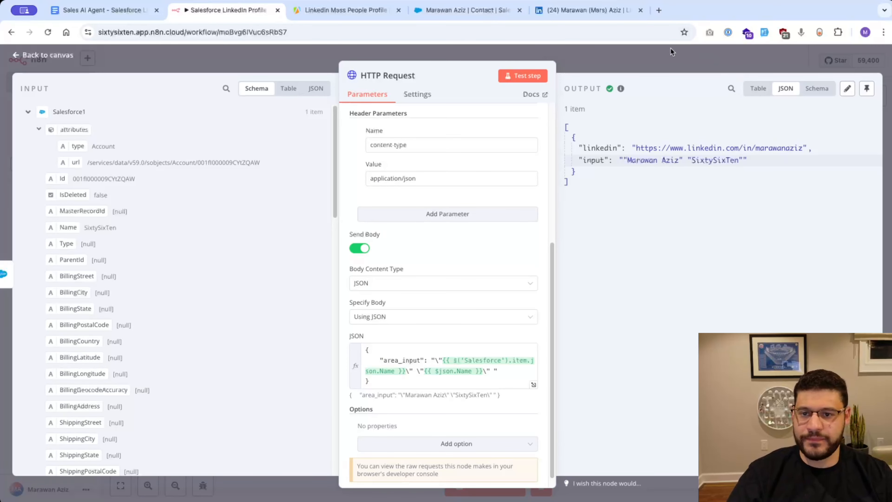
{"action": "left_click", "coordinate": [257, 59]}
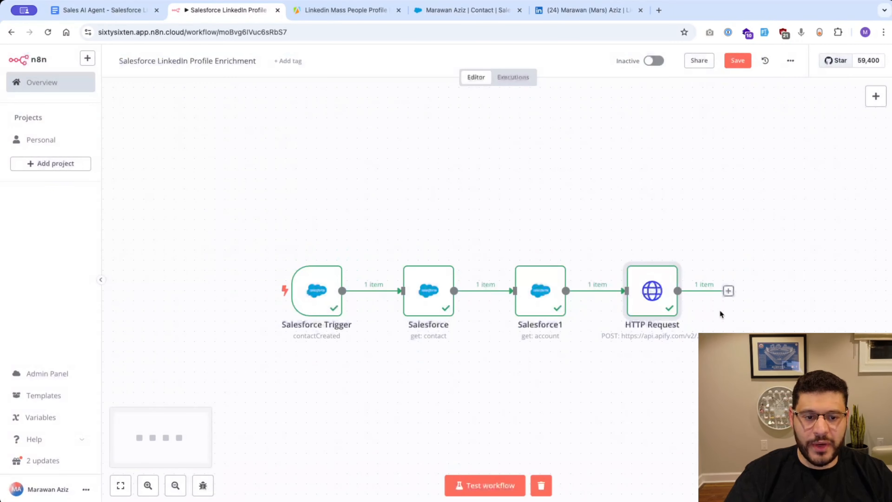
Step: Add a second HTTP Request node after the existing HTTP Request node
{"action": "left_click", "coordinate": [728, 293]}
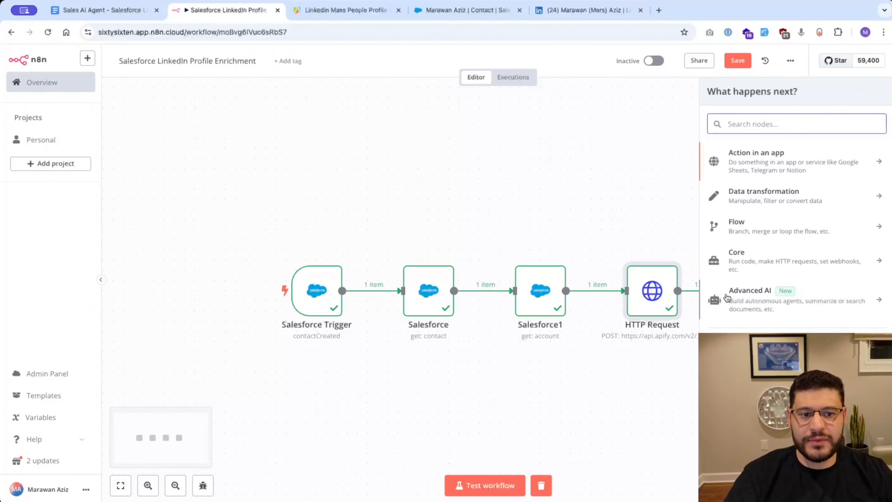
{"action": "type", "text": "http"}
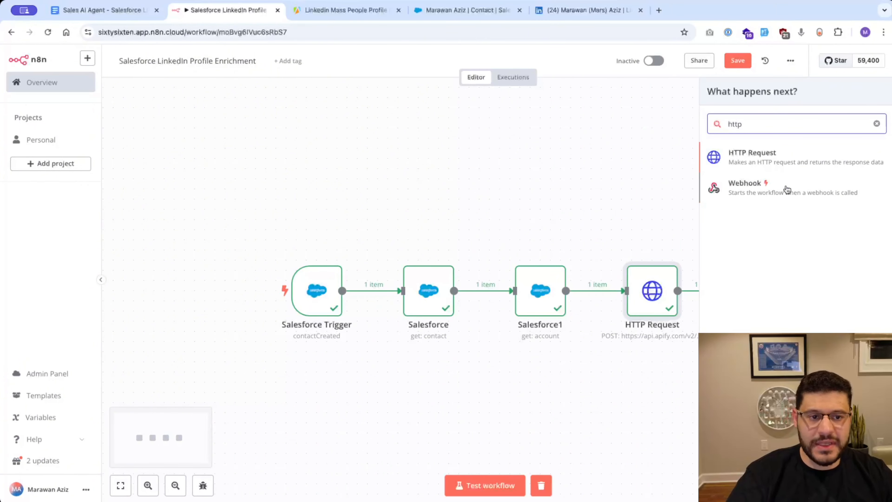
{"action": "left_click", "coordinate": [789, 169]}
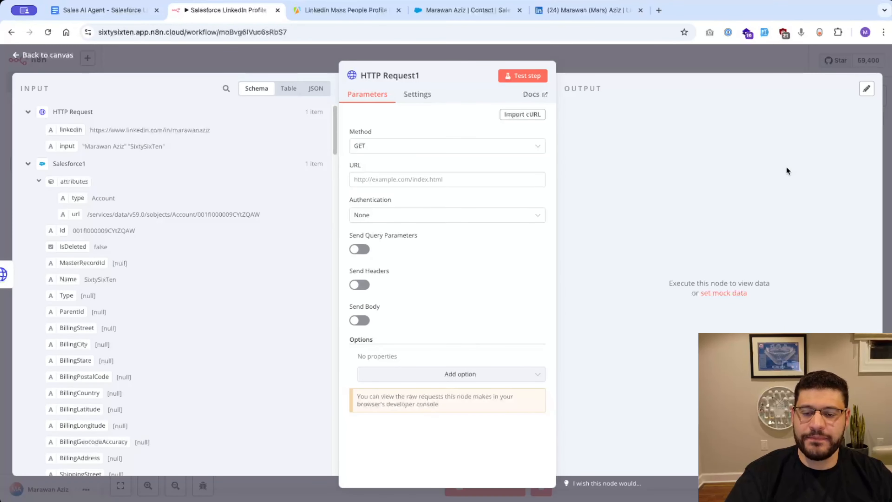
Step: Switch to Apify and open the Mass Linkedin Profile Scraper (No Cookies) actor from the Actors list
{"action": "left_click", "coordinate": [346, 9]}
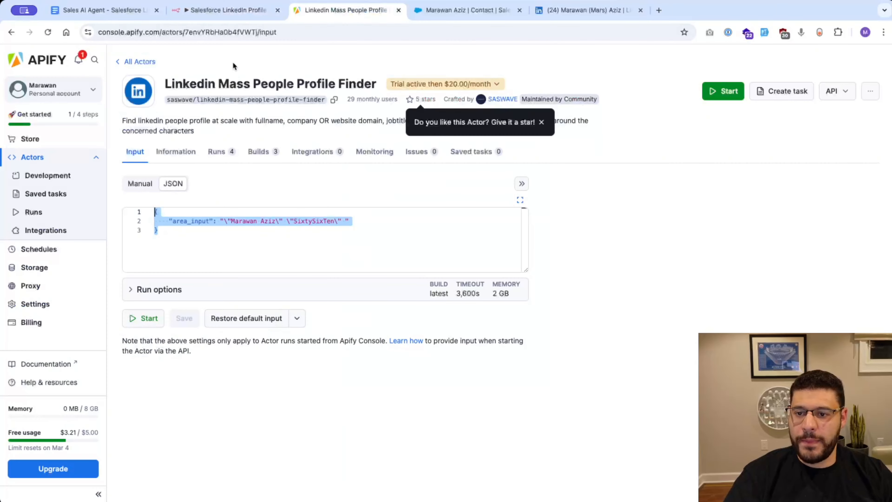
{"action": "left_click", "coordinate": [122, 62]}
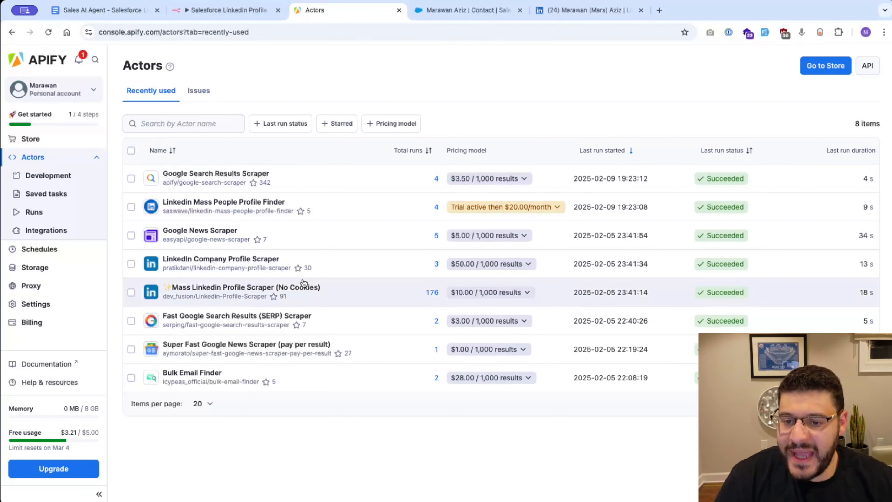
{"action": "left_click", "coordinate": [300, 292]}
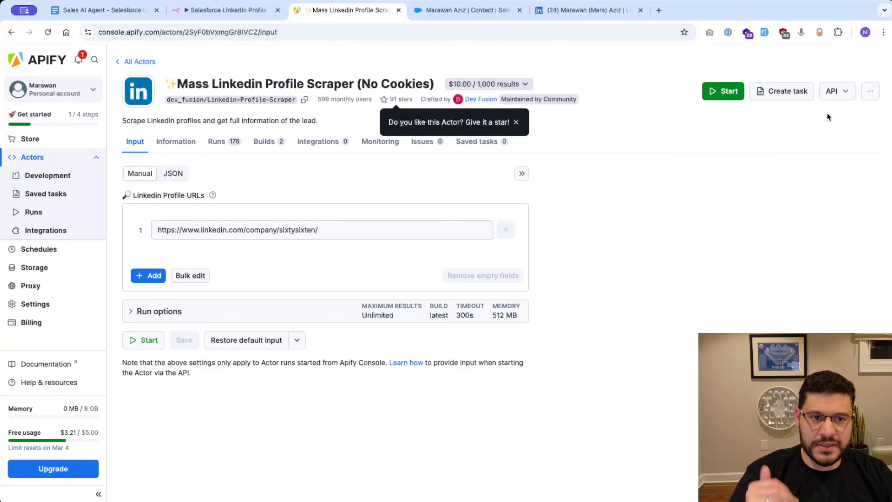
Step: Copy the actor's Run Actor synchronously and get dataset items endpoint URL from its API endpoints
{"action": "left_click", "coordinate": [837, 90]}
{"action": "left_click", "coordinate": [814, 139]}
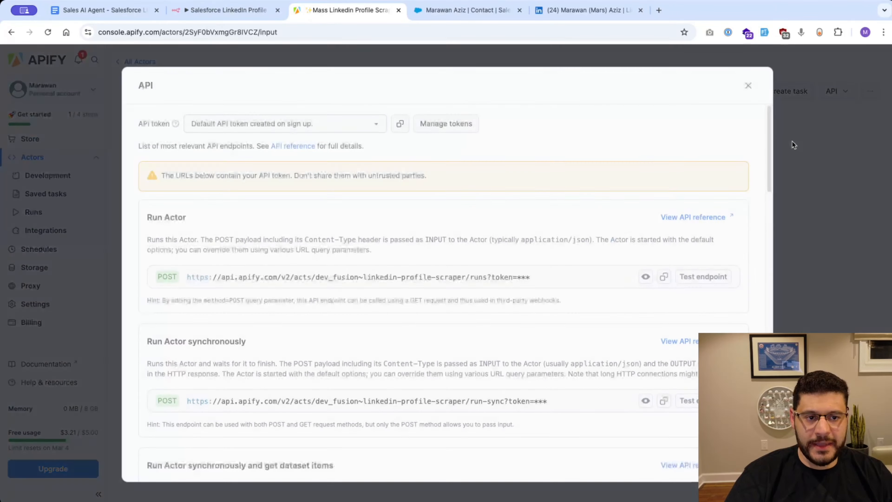
{"action": "scroll", "coordinate": [536, 299], "scroll_direction": "down", "scroll_amount": 2}
{"action": "scroll", "coordinate": [537, 299], "scroll_direction": "down", "scroll_amount": 3}
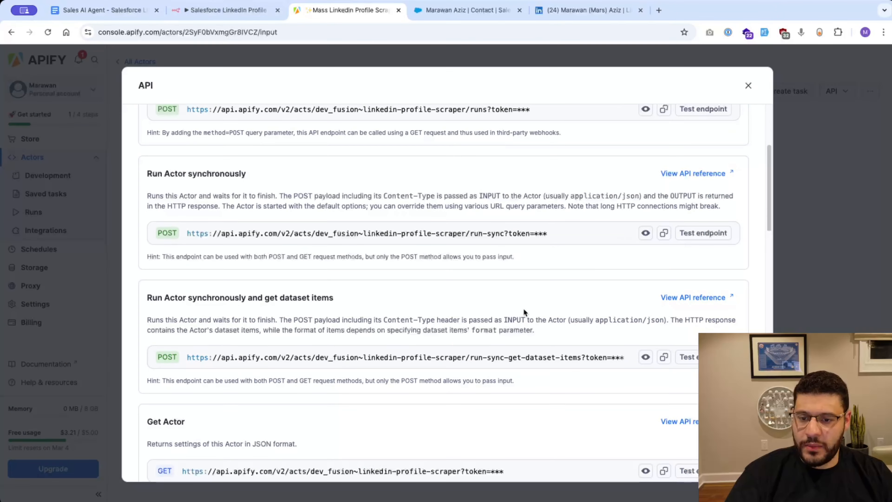
{"action": "left_click", "coordinate": [663, 357]}
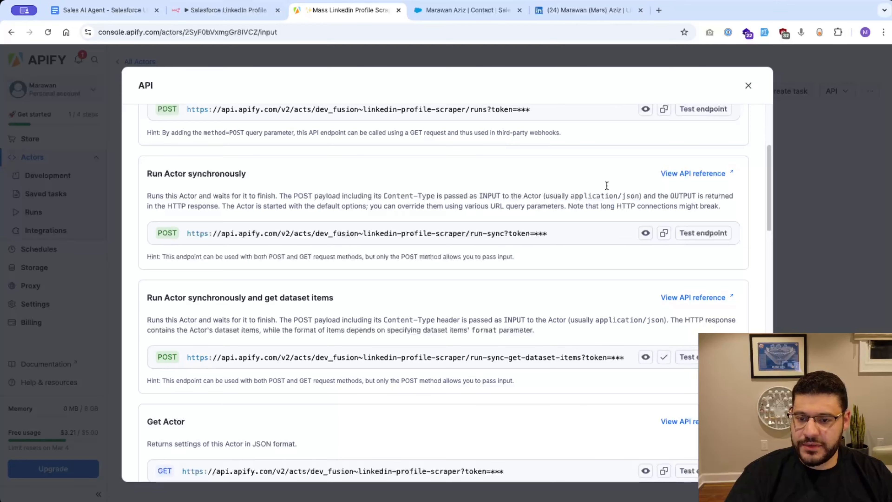
Step: Back in n8n, paste the copied endpoint URL containing the API token into HTTP Request1's URL and set its method to POST
{"action": "left_click", "coordinate": [226, 10]}
{"action": "left_click", "coordinate": [401, 179]}
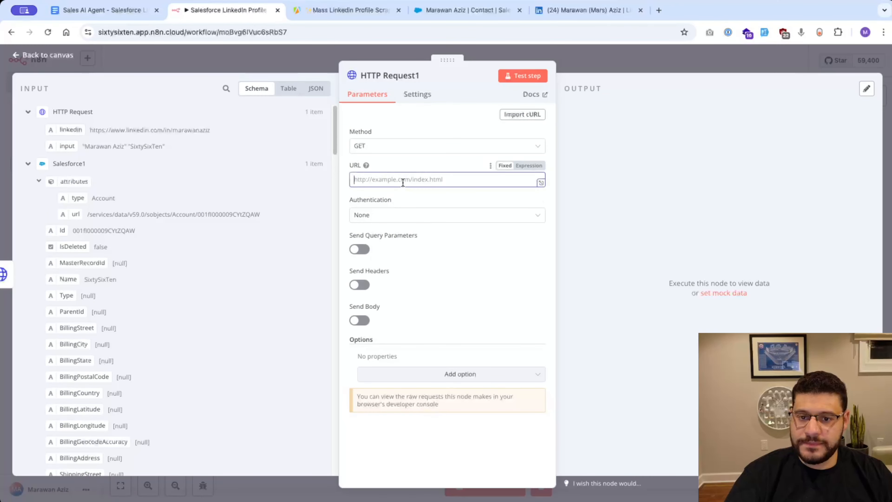
{"action": "key", "text": "ctrl+v"}
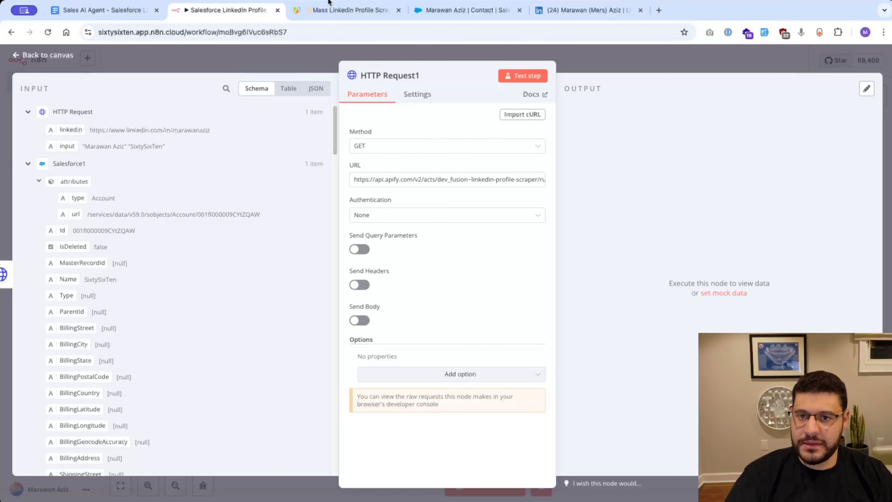
{"action": "left_click", "coordinate": [330, 10]}
{"action": "left_click", "coordinate": [227, 10]}
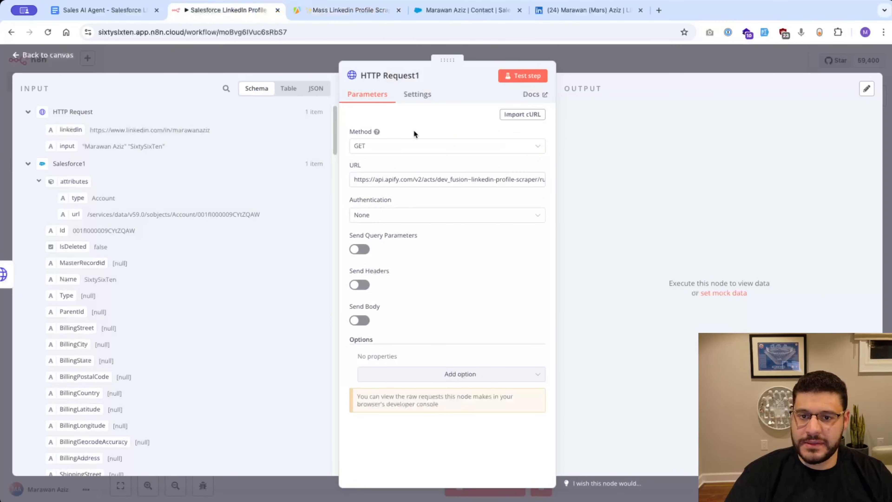
{"action": "left_click", "coordinate": [413, 145]}
{"action": "left_click", "coordinate": [386, 258]}
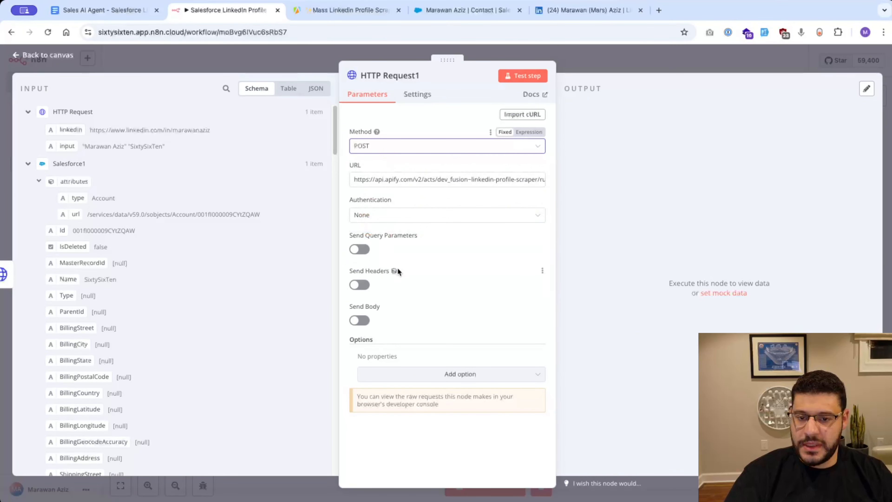
Step: Enable sending headers and add a content-type header with the value application/json
{"action": "left_click", "coordinate": [359, 285]}
{"action": "left_click", "coordinate": [440, 367]}
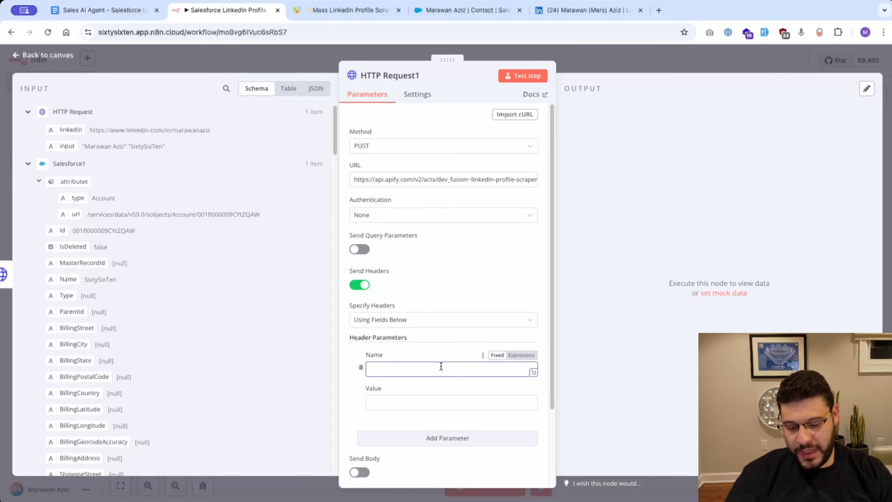
{"action": "type", "text": "content-type"}
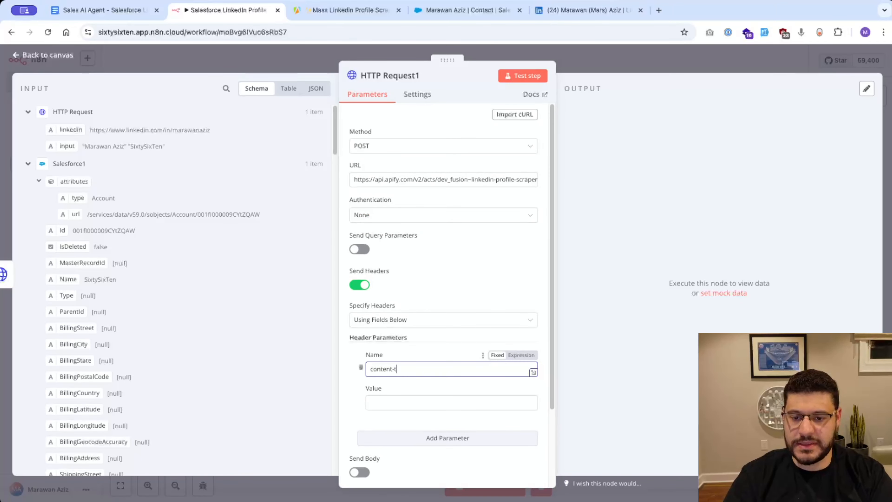
{"action": "key", "text": "Tab"}
{"action": "type", "text": "appliat"}
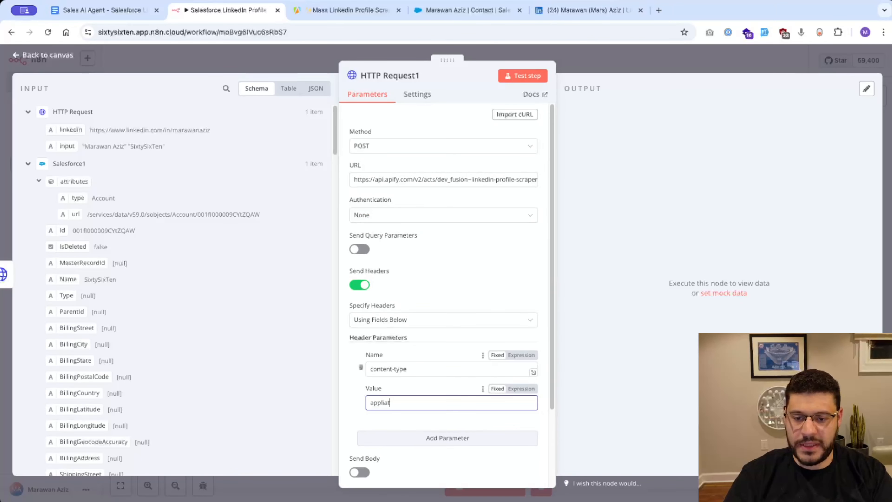
{"action": "type", "text": "ioation"}
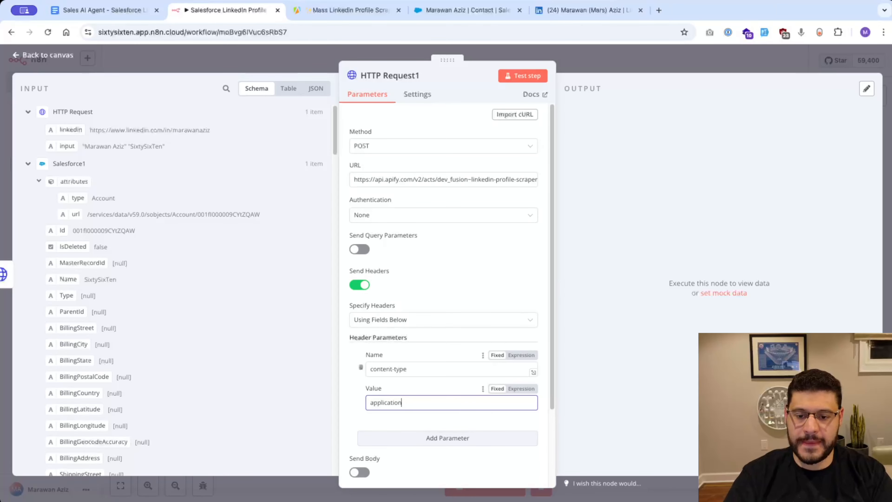
{"action": "type", "text": "/json"}
Step: Enable sending a body for HTTP Request1 and specify the body using JSON
{"action": "scroll", "coordinate": [468, 297], "scroll_direction": "down", "scroll_amount": 3}
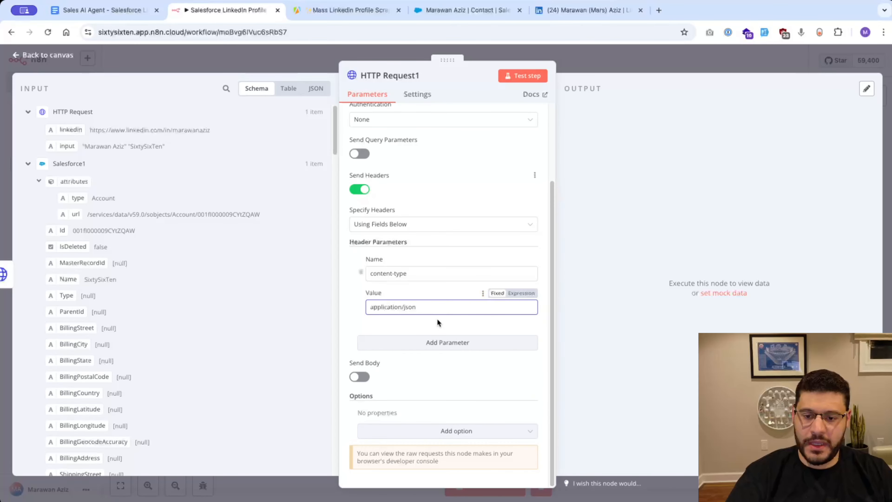
{"action": "left_click", "coordinate": [359, 374]}
{"action": "scroll", "coordinate": [433, 375], "scroll_direction": "down", "scroll_amount": 3}
{"action": "left_click", "coordinate": [419, 356]}
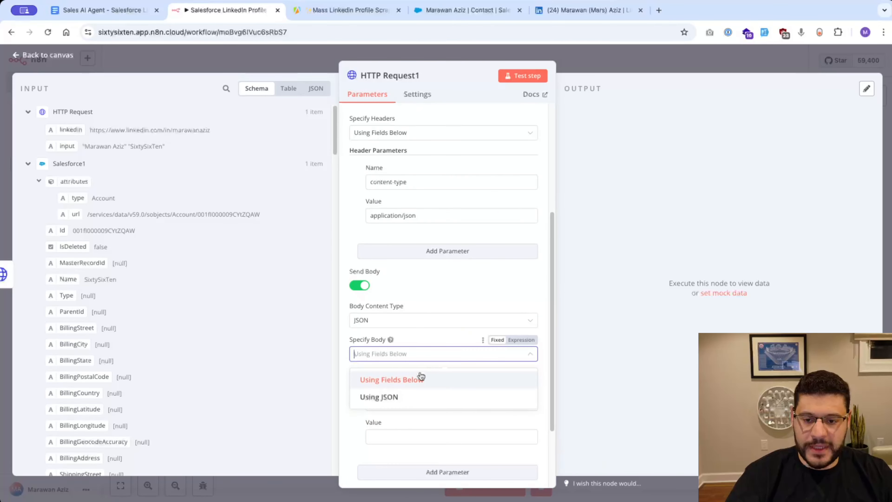
{"action": "left_click", "coordinate": [415, 396]}
Step: Copy the profileUrls JSON input from the Apify scraper actor and paste it as HTTP Request1's JSON body in n8n
{"action": "left_click", "coordinate": [370, 17]}
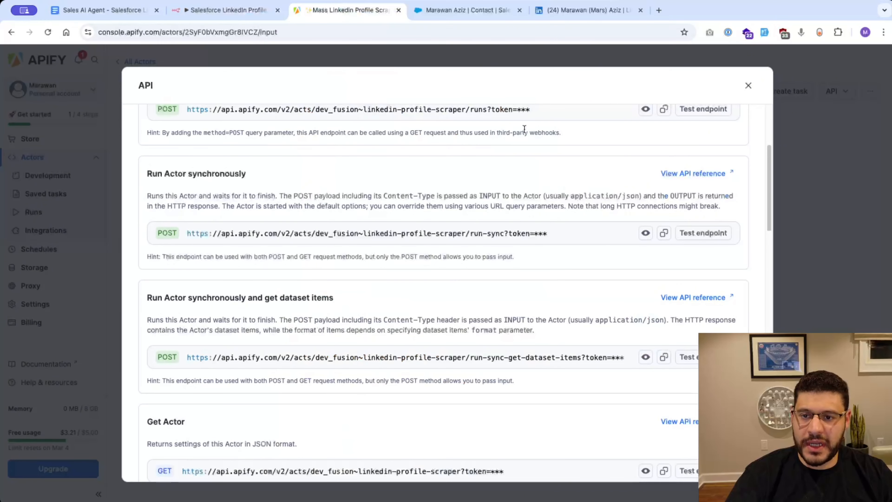
{"action": "left_click", "coordinate": [748, 85]}
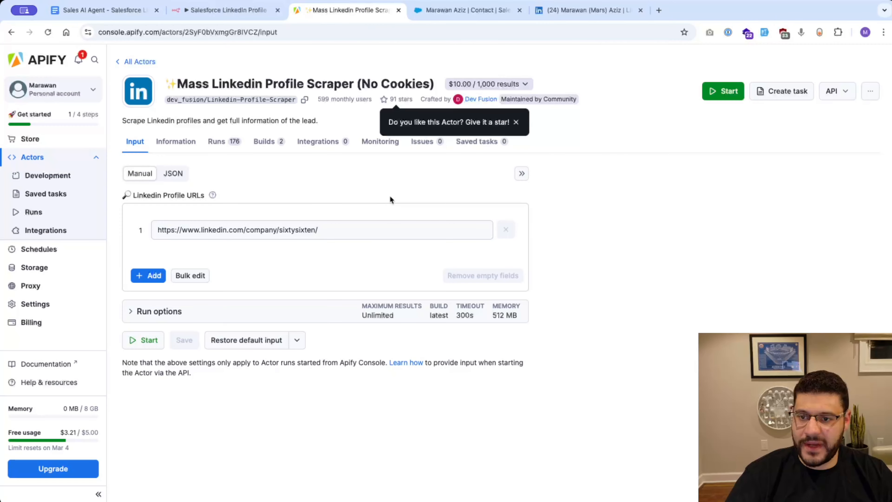
{"action": "left_click", "coordinate": [183, 174]}
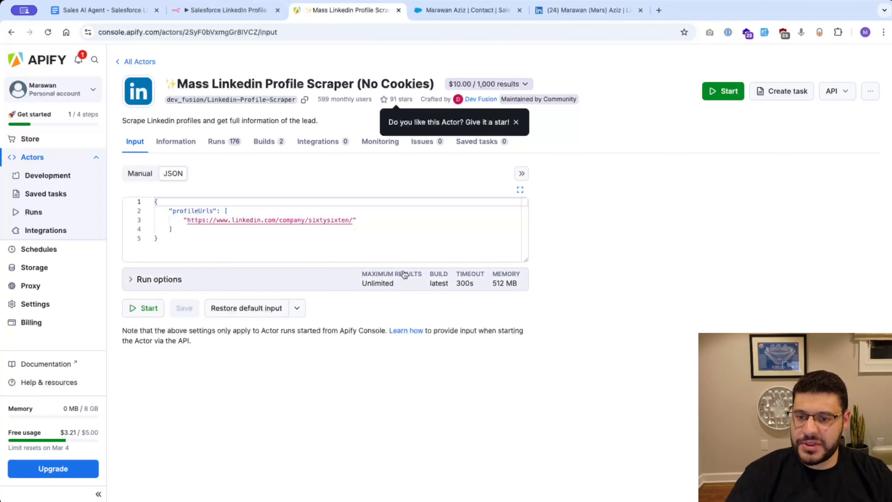
{"action": "left_click_drag", "start_coordinate": [205, 255], "coordinate": [135, 204]}
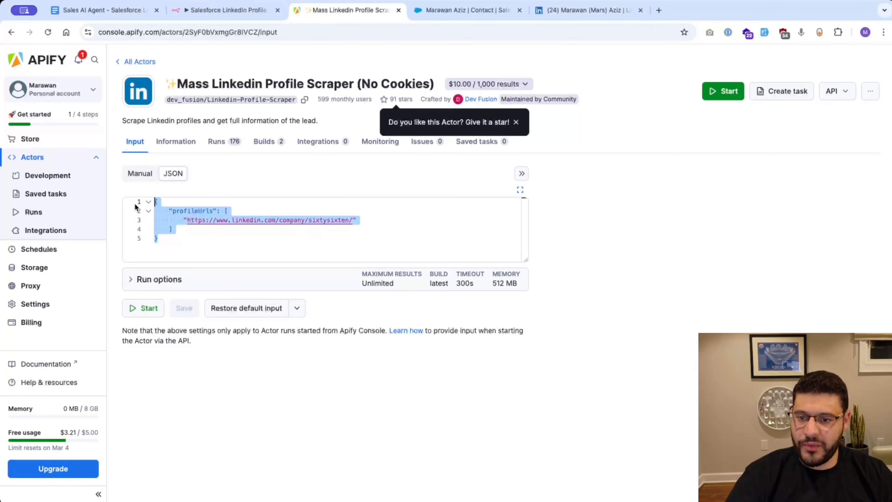
{"action": "left_click", "coordinate": [225, 9]}
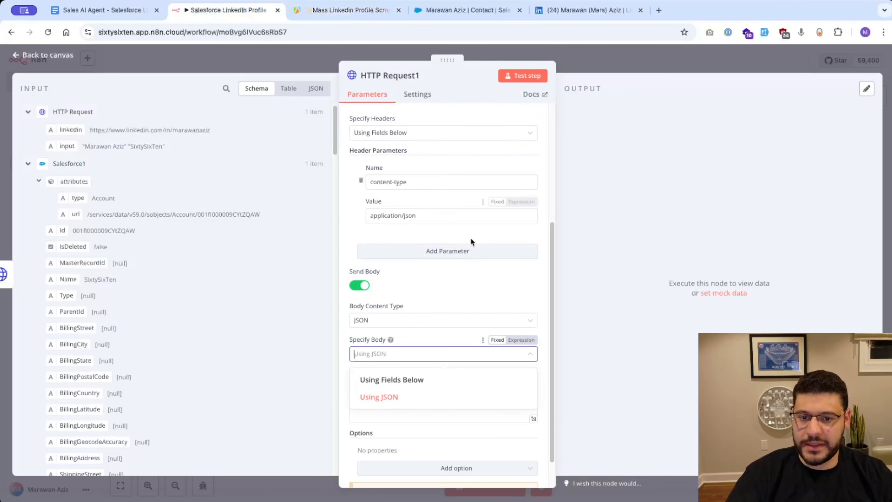
{"action": "left_click", "coordinate": [450, 411]}
{"action": "key", "text": "ctrl+v"}
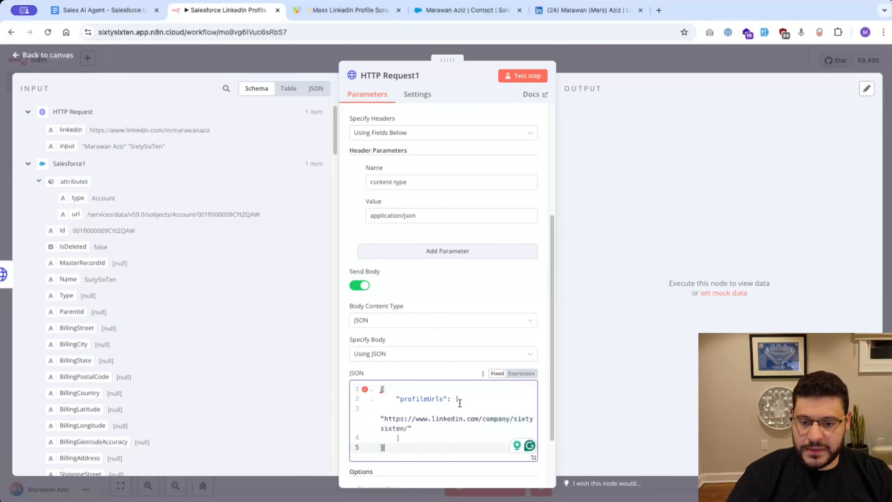
Step: Replace the hard-coded LinkedIn company URL in profileUrls with the linkedin field from the HTTP Request node
{"action": "left_click", "coordinate": [406, 427]}
{"action": "type", "text": "/"}
{"action": "left_click_drag", "start_coordinate": [408, 428], "coordinate": [385, 423]}
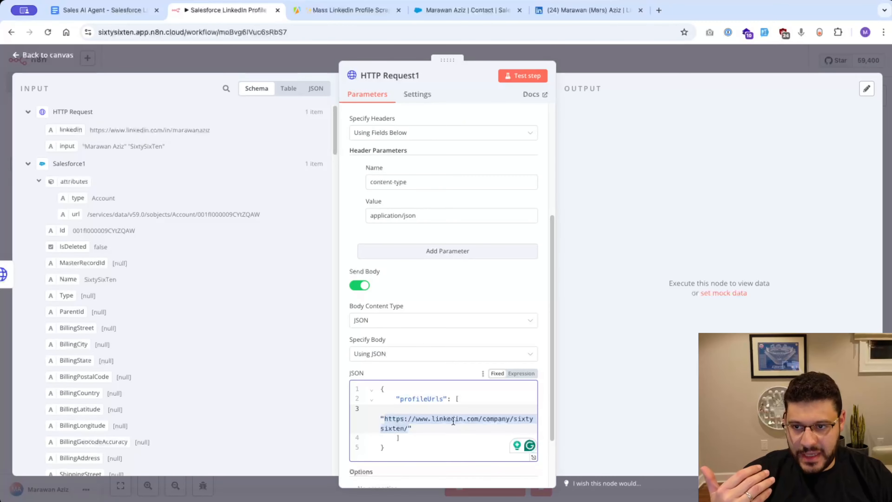
{"action": "key", "text": "BackSpace"}
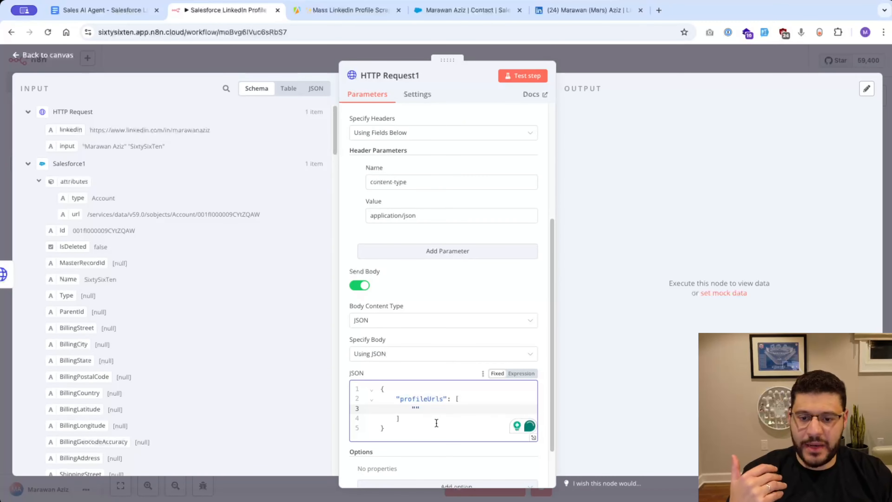
{"action": "left_click_drag", "start_coordinate": [73, 131], "coordinate": [371, 426]}
{"action": "key", "text": "BackSpace"}
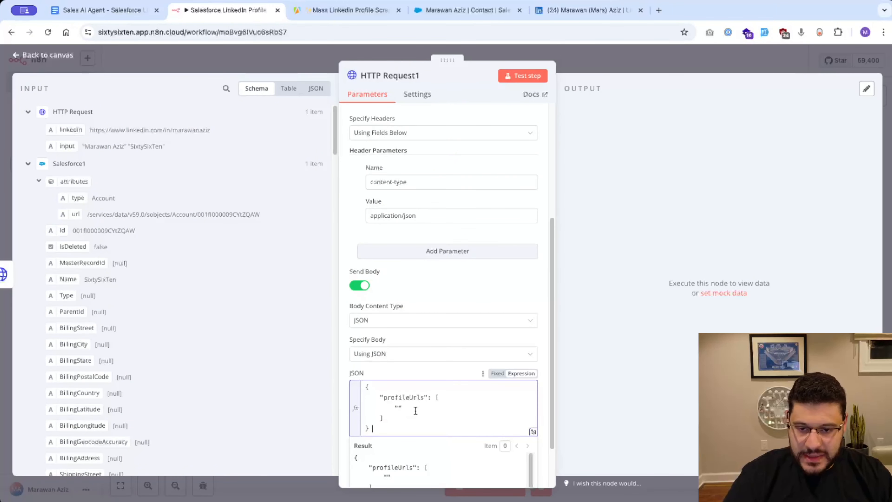
{"action": "key", "text": "ctrl+v"}
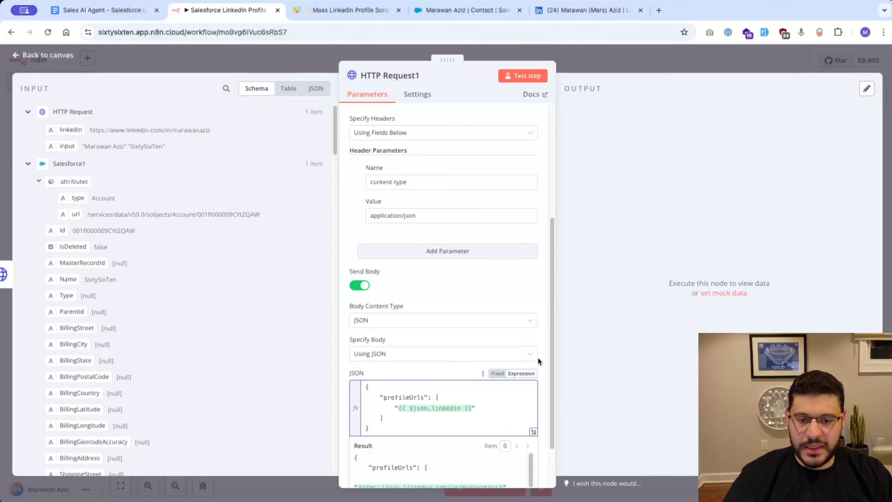
{"action": "left_click", "coordinate": [543, 369]}
{"action": "scroll", "coordinate": [540, 367], "scroll_direction": "down", "scroll_amount": 2}
{"action": "left_click", "coordinate": [479, 350]}
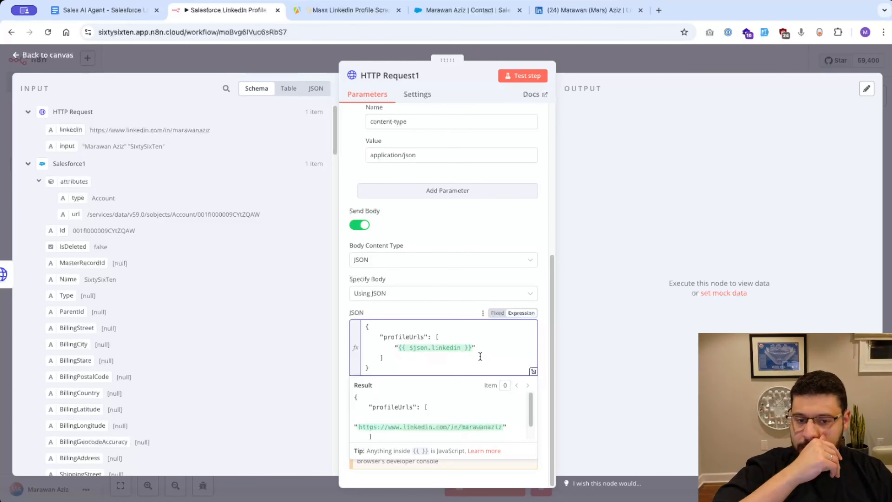
Step: Test the HTTP Request1 node and compare the headline in its output with the LinkedIn profile page
{"action": "left_click", "coordinate": [533, 78]}
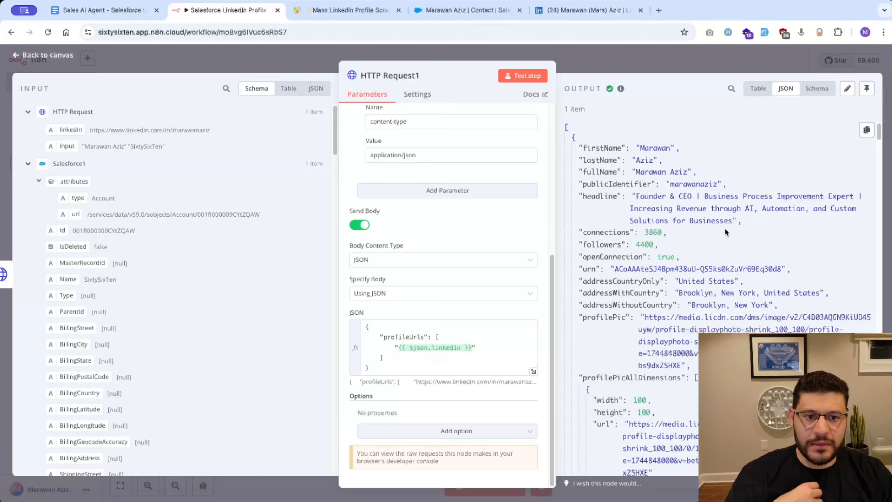
{"action": "double_click", "coordinate": [607, 197]}
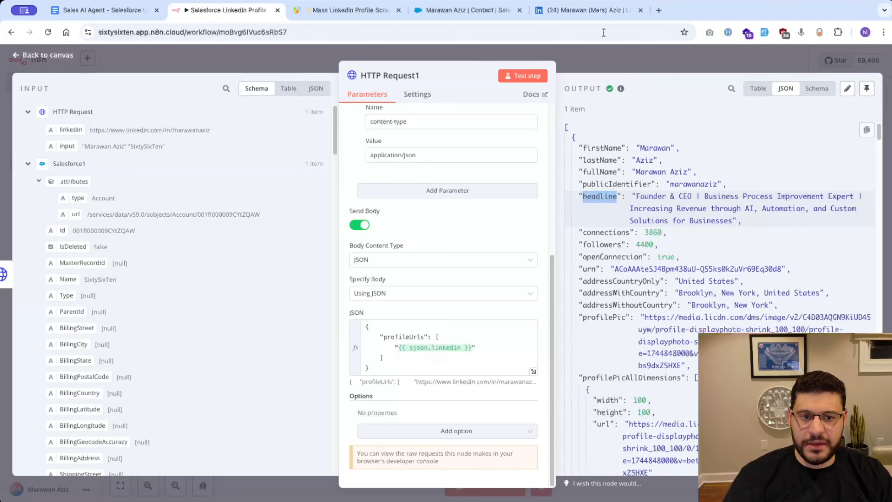
{"action": "left_click", "coordinate": [590, 10]}
{"action": "left_click", "coordinate": [716, 163]}
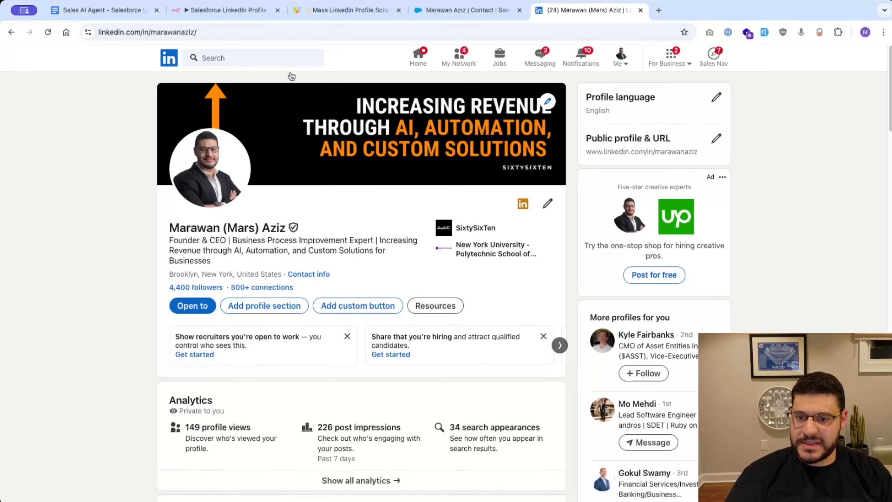
{"action": "left_click", "coordinate": [250, 11]}
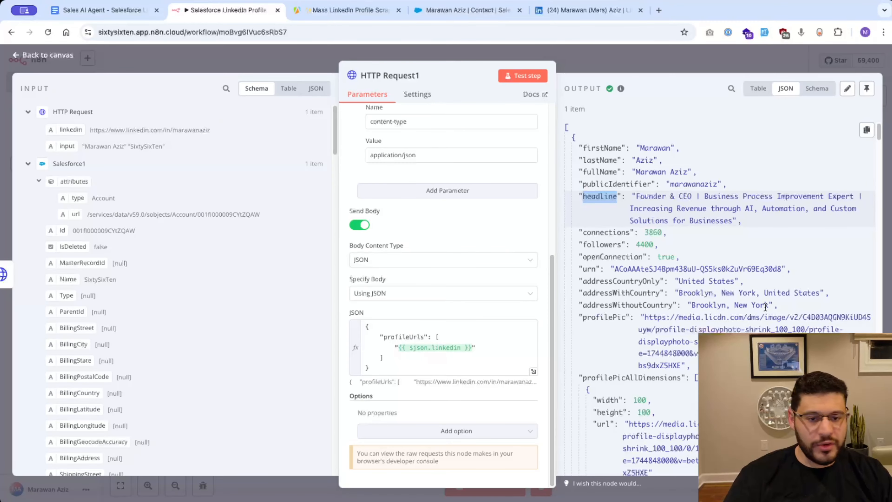
Step: Review the scraped profile data in HTTP Request1's output, including the about text, and return to the workflow canvas
{"action": "scroll", "coordinate": [823, 312], "scroll_direction": "down", "scroll_amount": 2}
{"action": "scroll", "coordinate": [823, 314], "scroll_direction": "down", "scroll_amount": 15}
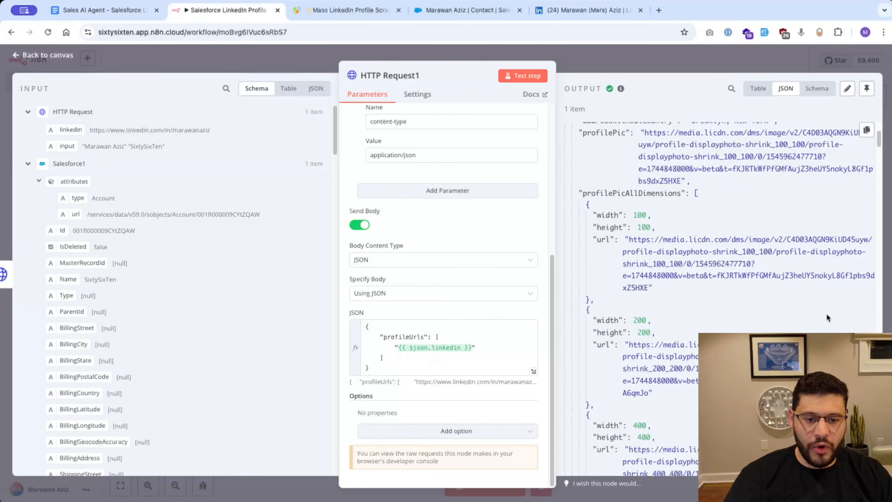
{"action": "scroll", "coordinate": [826, 313], "scroll_direction": "up", "scroll_amount": 1}
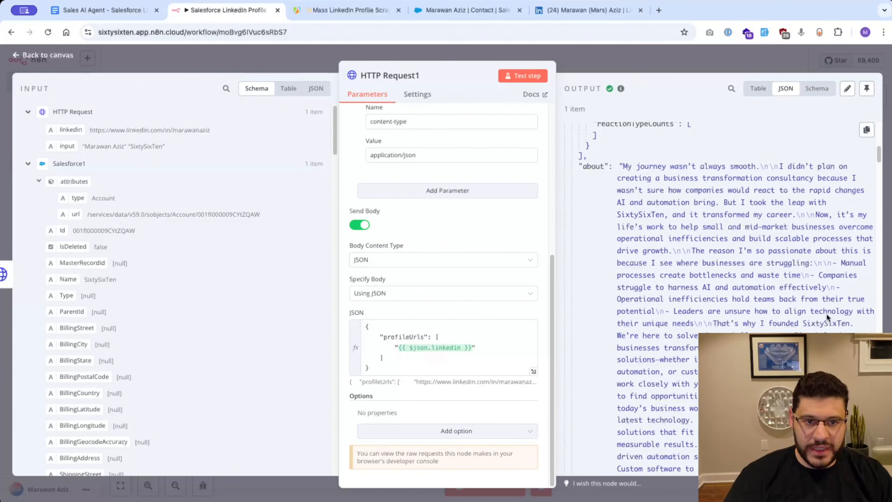
{"action": "scroll", "coordinate": [826, 313], "scroll_direction": "up", "scroll_amount": 15}
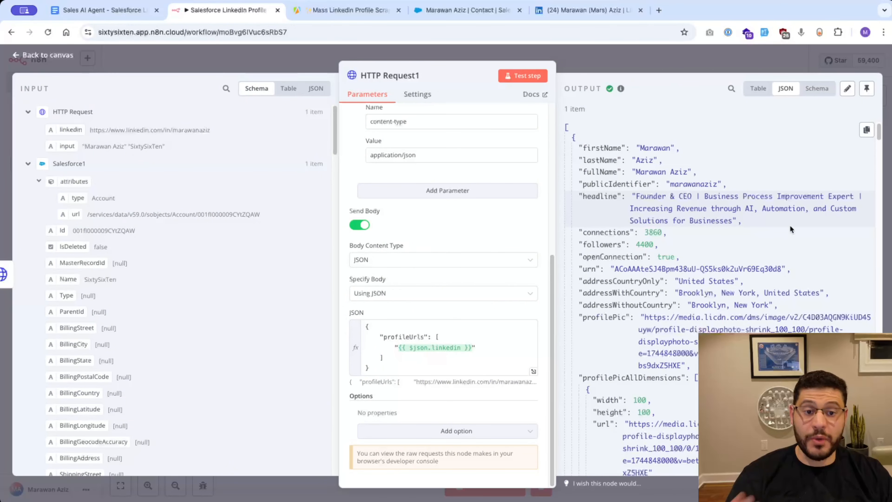
{"action": "left_click", "coordinate": [696, 64]}
{"action": "scroll", "coordinate": [675, 390], "scroll_direction": "left", "scroll_amount": 2}
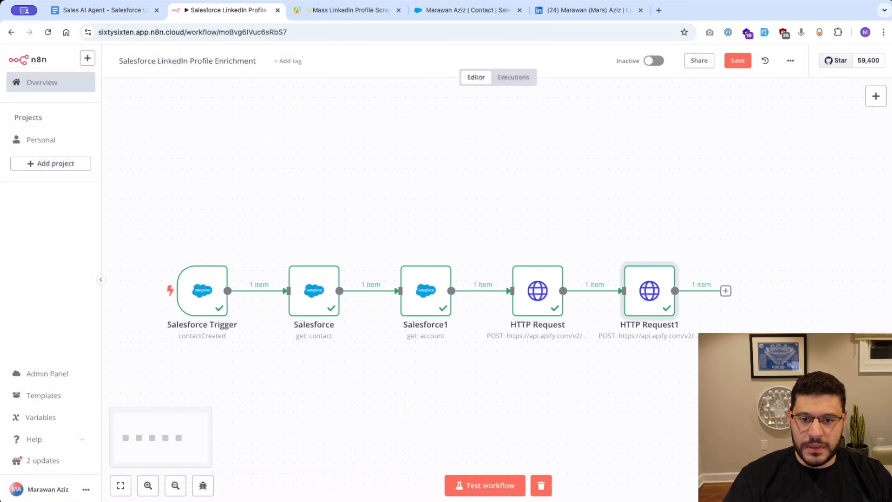
Step: Reopen the HTTP Request1 node and examine the about text and experiences in its scraped profile output
{"action": "left_click", "coordinate": [674, 390]}
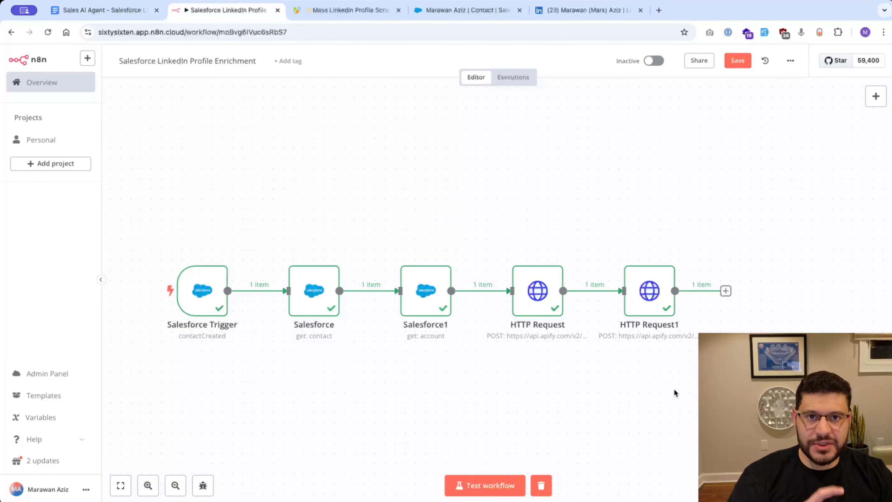
{"action": "left_click", "coordinate": [638, 312]}
{"action": "double_click", "coordinate": [639, 312]}
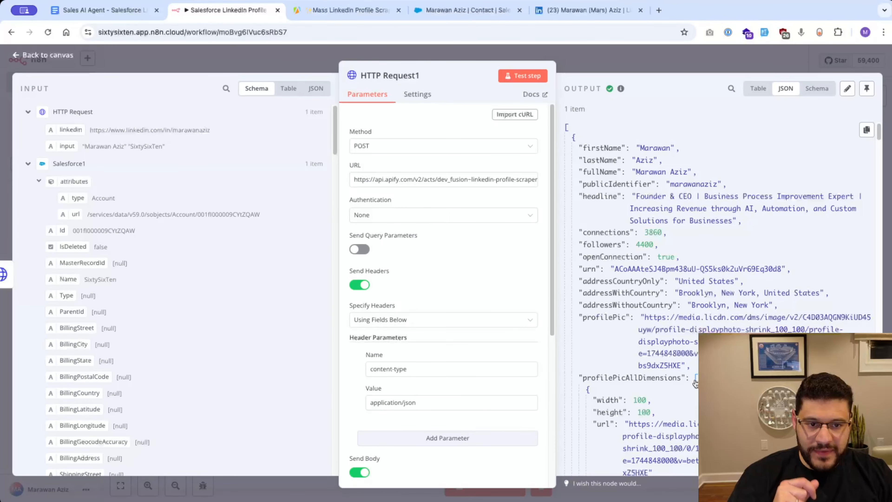
{"action": "scroll", "coordinate": [695, 383], "scroll_direction": "down", "scroll_amount": 5}
{"action": "scroll", "coordinate": [695, 380], "scroll_direction": "down", "scroll_amount": 10}
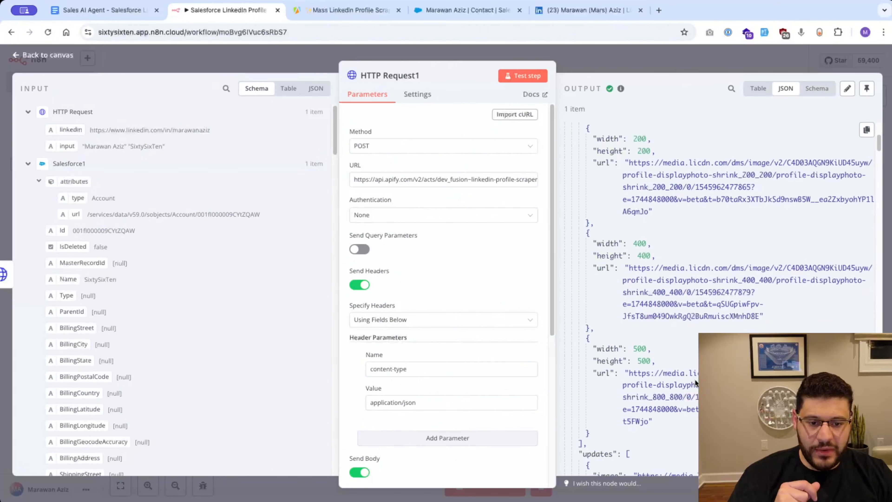
{"action": "scroll", "coordinate": [695, 380], "scroll_direction": "down", "scroll_amount": 20}
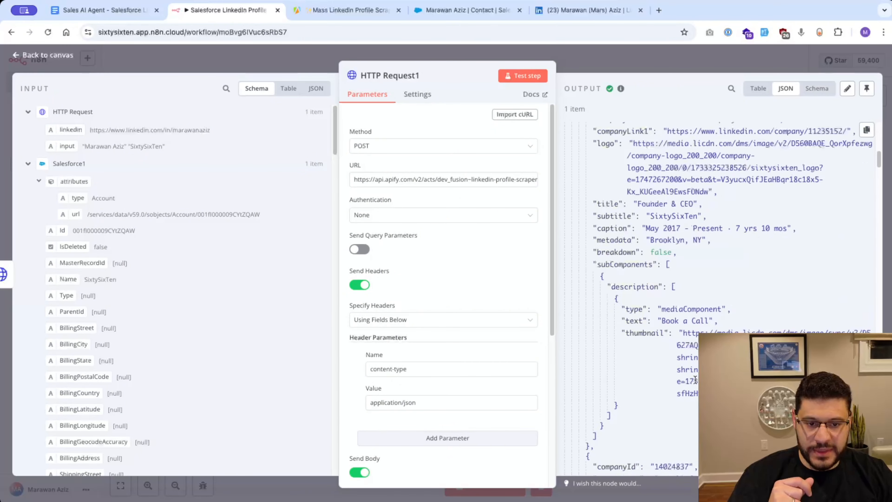
{"action": "scroll", "coordinate": [767, 331], "scroll_direction": "up", "scroll_amount": 4}
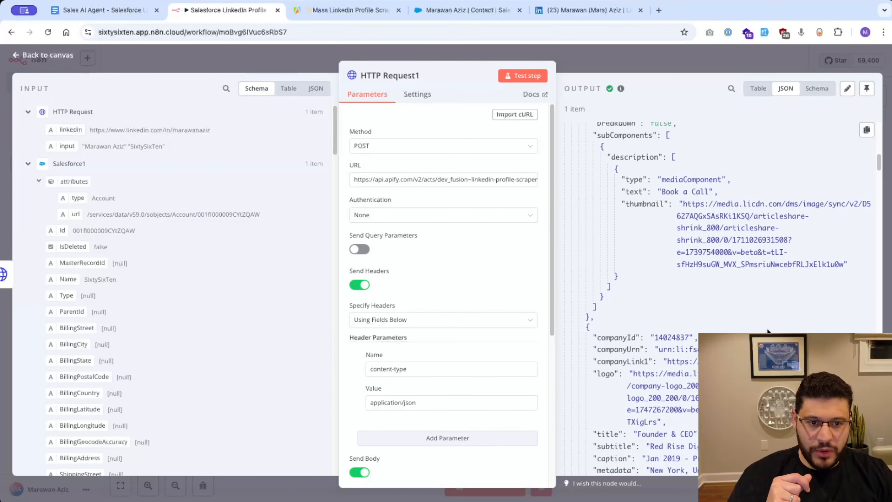
{"action": "scroll", "coordinate": [767, 331], "scroll_direction": "up", "scroll_amount": 15}
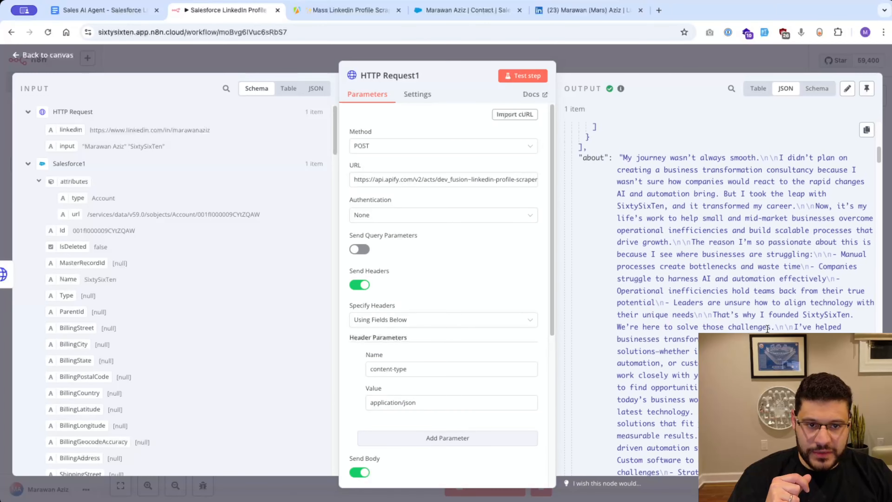
{"action": "scroll", "coordinate": [743, 166], "scroll_direction": "up", "scroll_amount": 15}
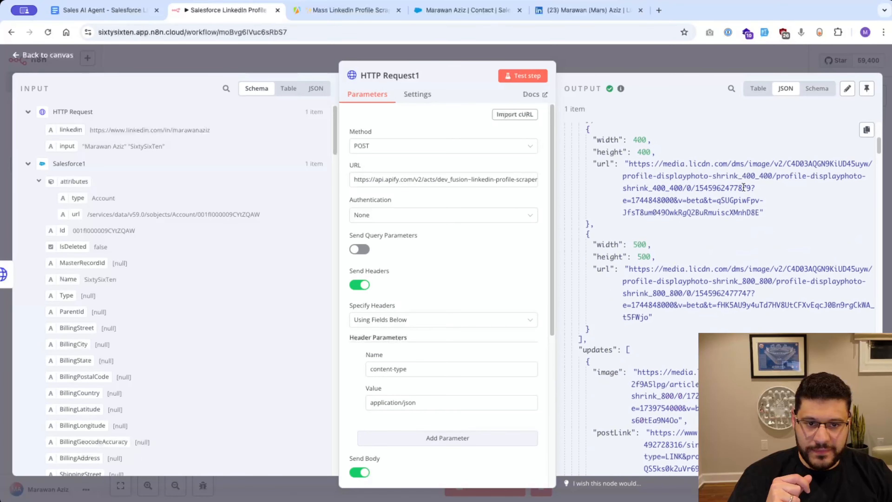
Step: Search HTTP Request1's output for "company", check the first companyLink1 URL in a new browser tab, and return to the workflow canvas
{"action": "left_click", "coordinate": [721, 92]}
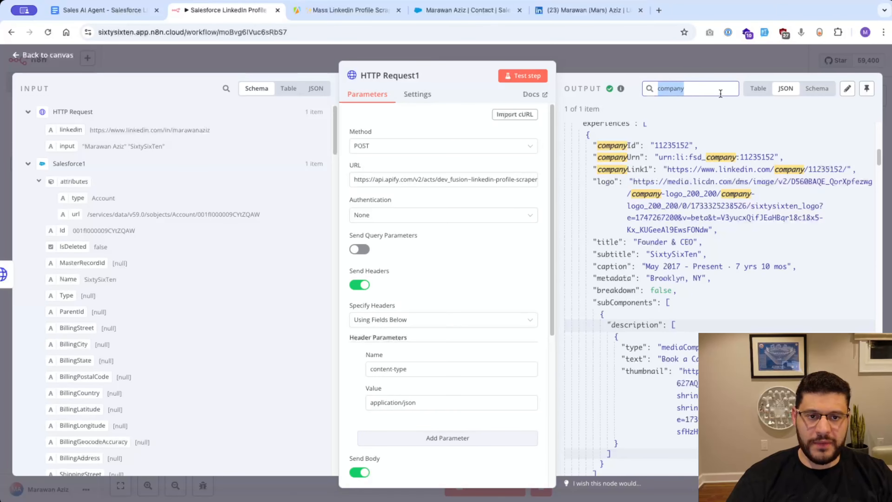
{"action": "left_click", "coordinate": [815, 161]}
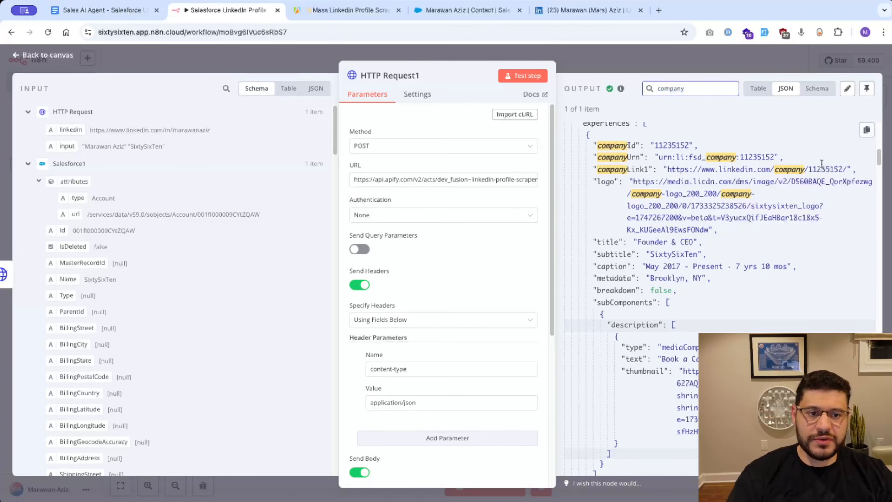
{"action": "left_click_drag", "start_coordinate": [847, 169], "coordinate": [690, 169]}
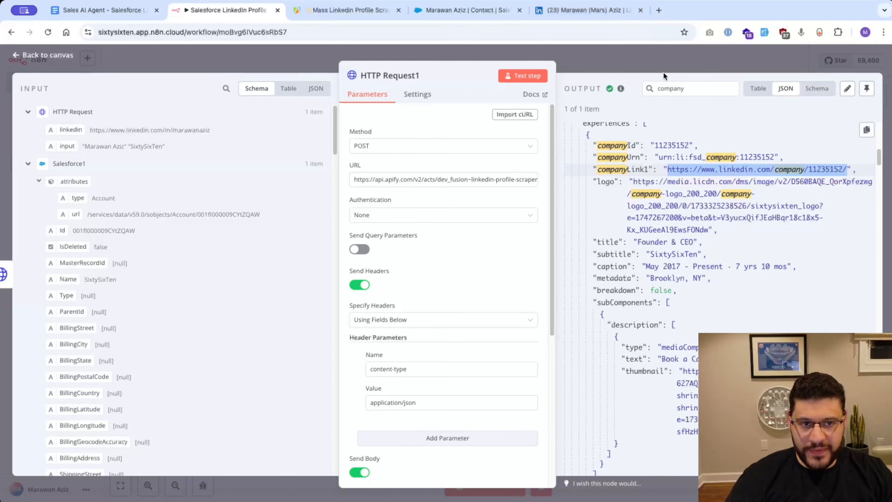
{"action": "left_click", "coordinate": [658, 10]}
{"action": "type", "text": "https://www.linkedin.com/company/11235152/"}
{"action": "key", "text": "Return"}
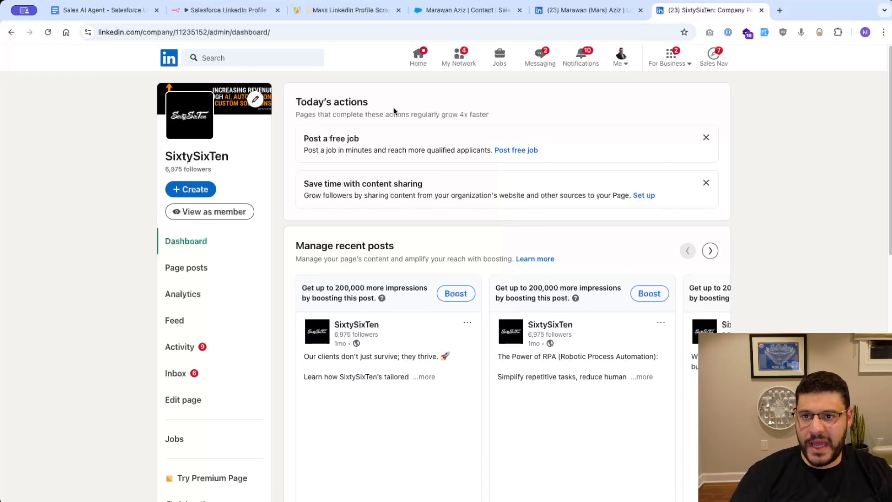
{"action": "left_click", "coordinate": [235, 10]}
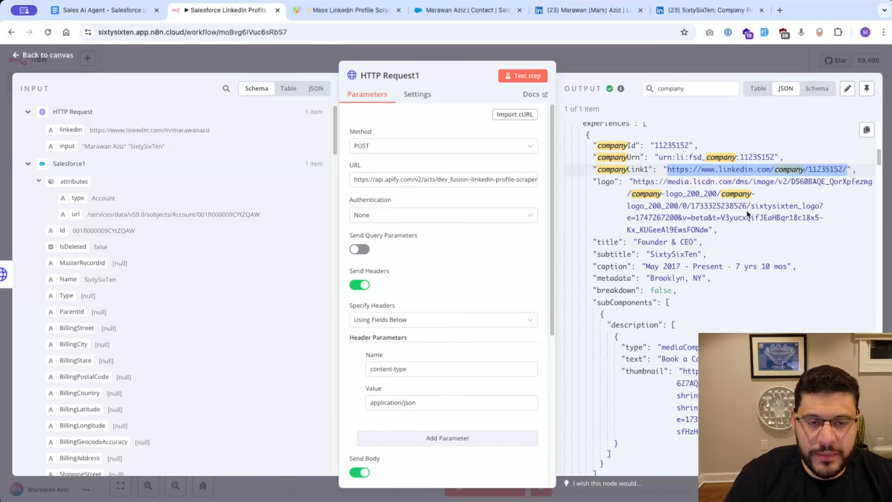
{"action": "key", "text": "Escape"}
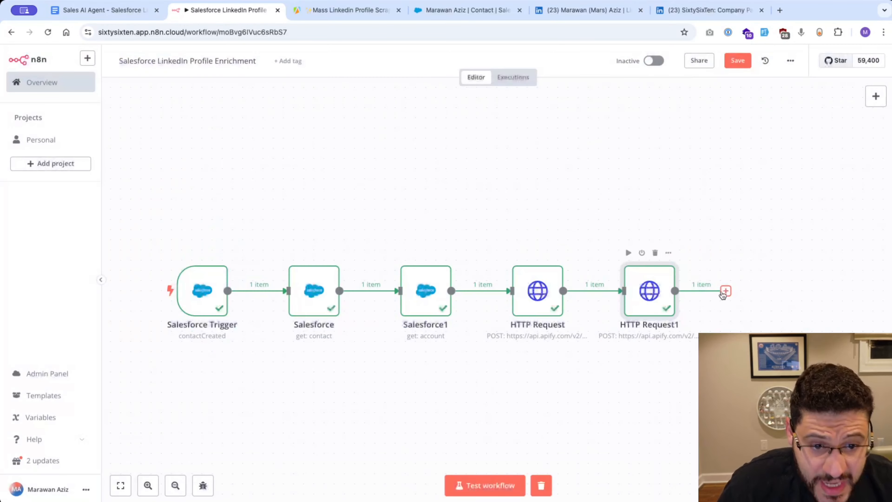
Step: Add another HTTP Request node after HTTP Request1
{"action": "left_click", "coordinate": [724, 290]}
{"action": "type", "text": "http"}
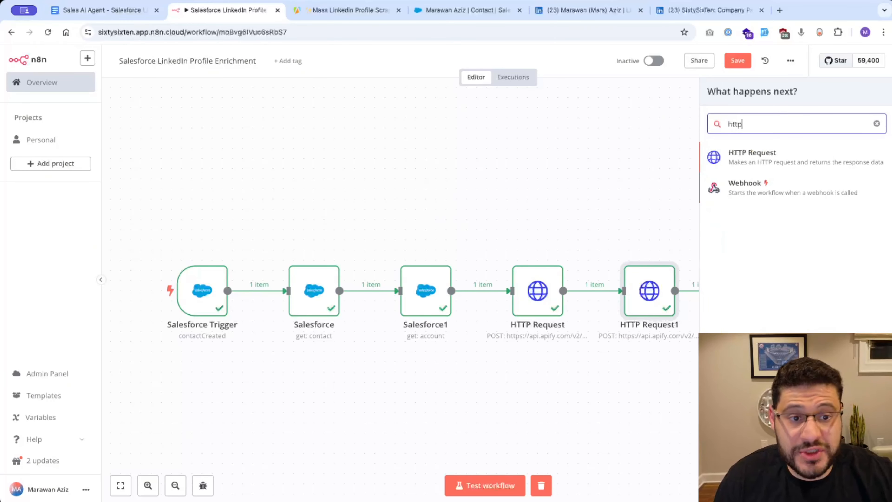
{"action": "left_click", "coordinate": [784, 158]}
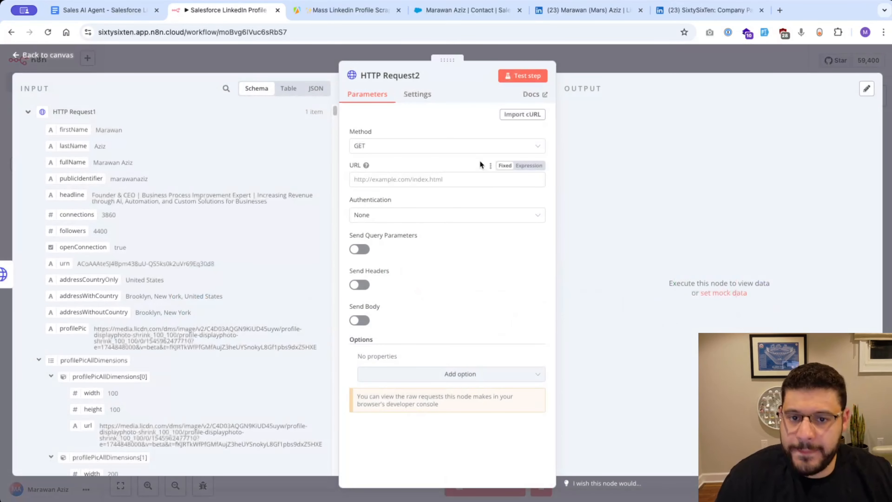
Step: Switch to Apify and open the LinkedIn Company Profile Scraper actor
{"action": "left_click", "coordinate": [347, 9]}
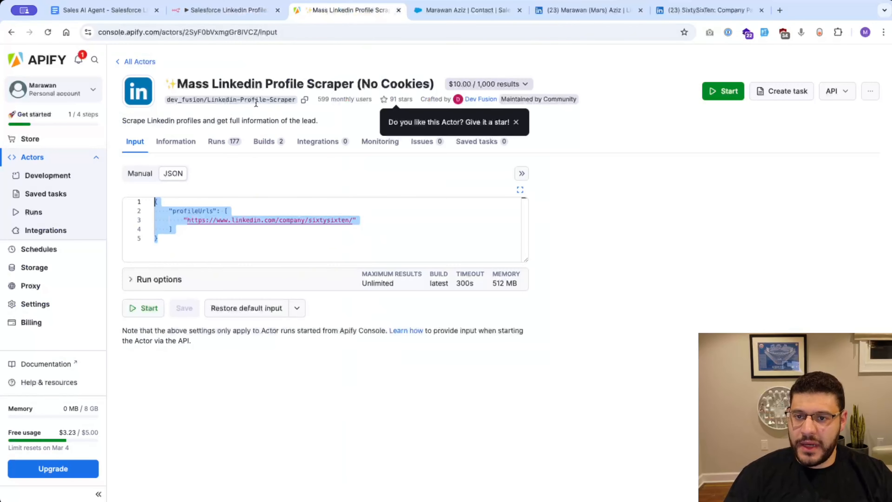
{"action": "left_click", "coordinate": [138, 62]}
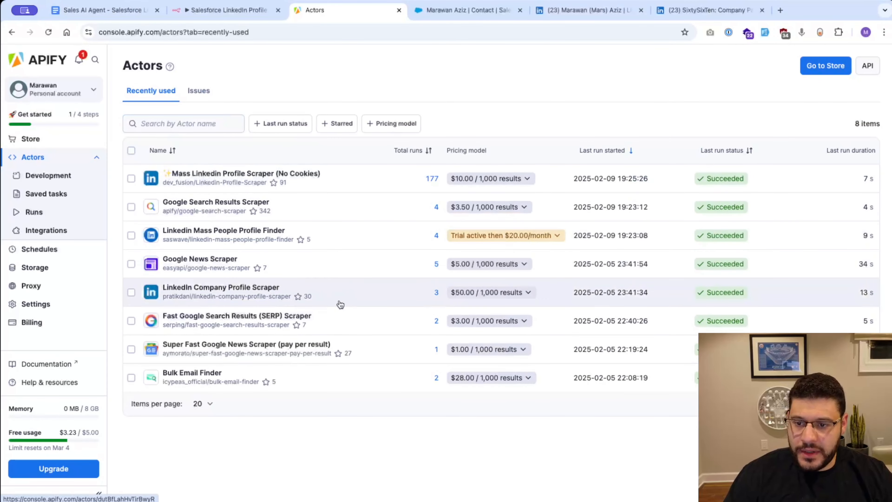
{"action": "left_click", "coordinate": [257, 294]}
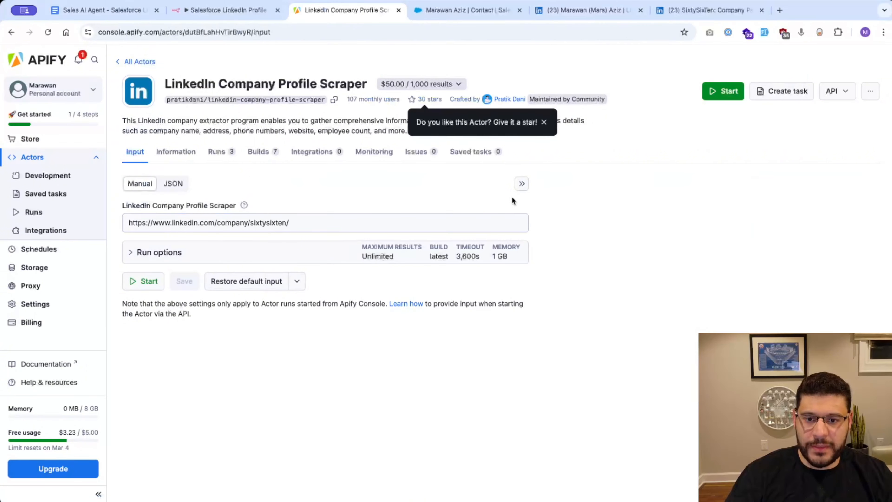
Step: Copy the actor's "Run Actor synchronously and get dataset items" endpoint, including its API token, and paste it as HTTP Request2's URL in n8n
{"action": "left_click", "coordinate": [825, 97]}
{"action": "left_click", "coordinate": [798, 137]}
{"action": "scroll", "coordinate": [557, 320], "scroll_direction": "down", "scroll_amount": 2}
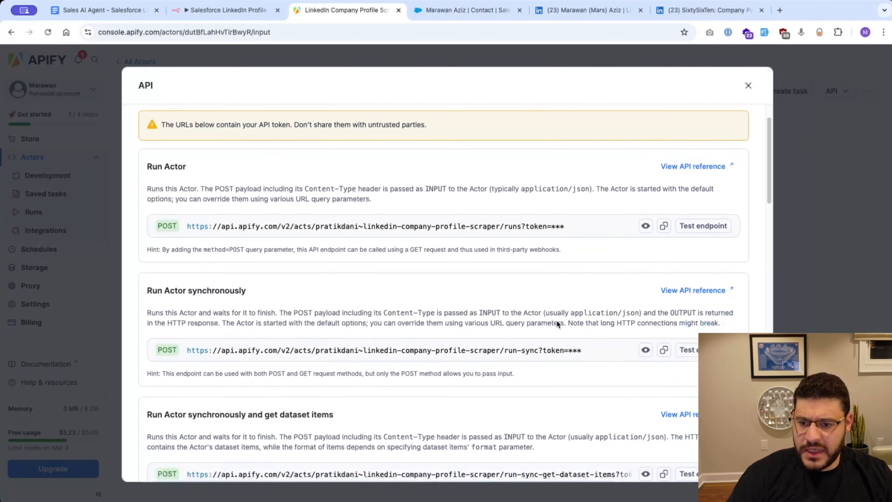
{"action": "scroll", "coordinate": [557, 320], "scroll_direction": "down", "scroll_amount": 3}
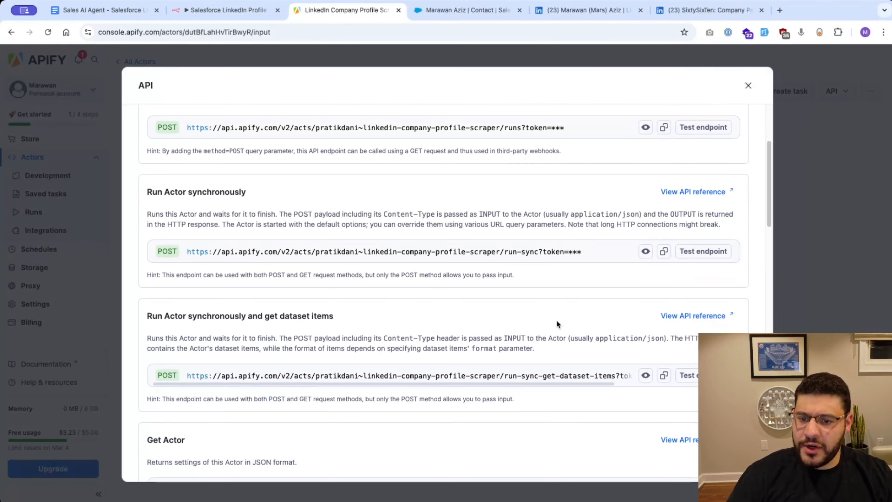
{"action": "left_click", "coordinate": [664, 375]}
{"action": "left_click", "coordinate": [246, 10]}
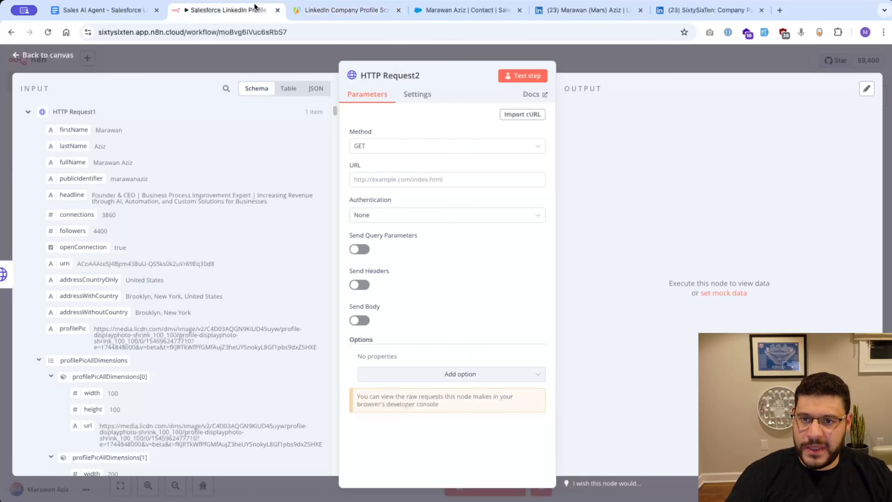
{"action": "left_click", "coordinate": [450, 179]}
{"action": "key", "text": "ctrl+v"}
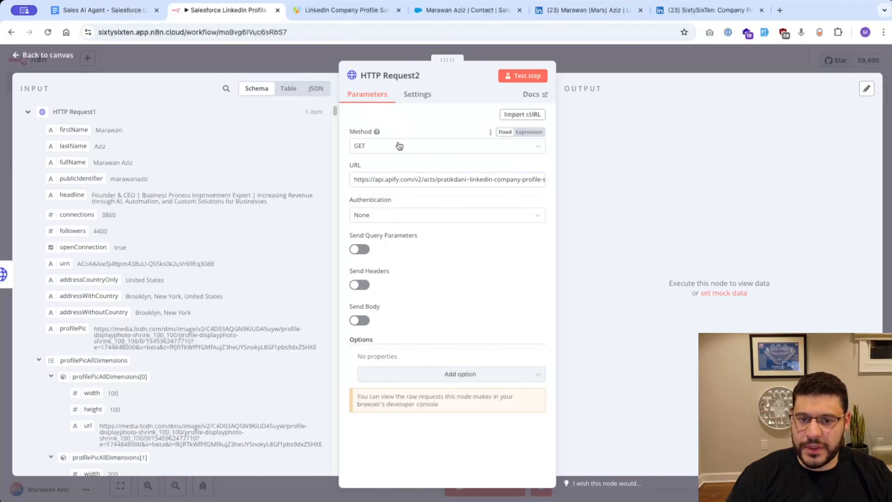
Step: Set HTTP Request2's method to POST and send a content-type header with the value application/json
{"action": "left_click", "coordinate": [398, 146]}
{"action": "left_click", "coordinate": [392, 257]}
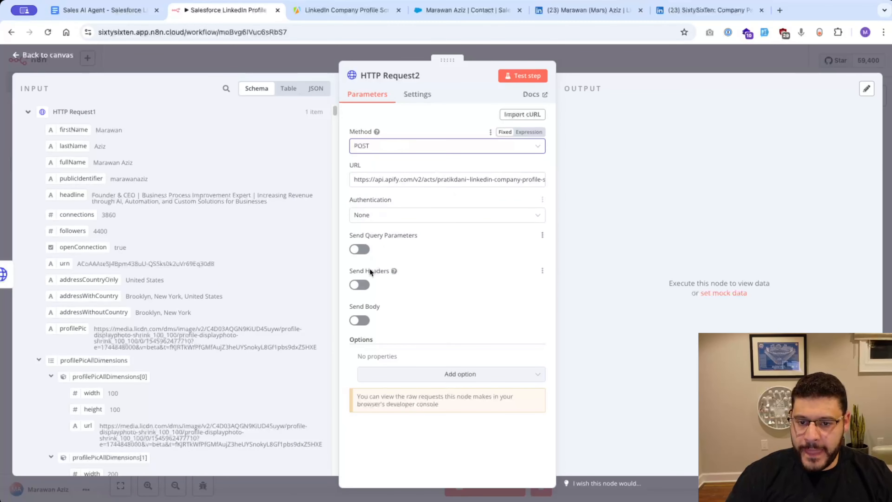
{"action": "left_click", "coordinate": [360, 285]}
{"action": "left_click", "coordinate": [406, 364]}
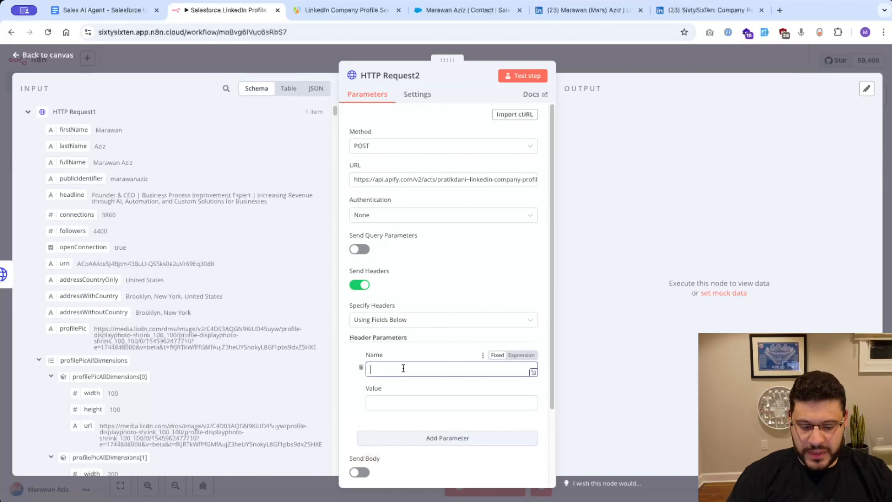
{"action": "type", "text": "content-ty"}
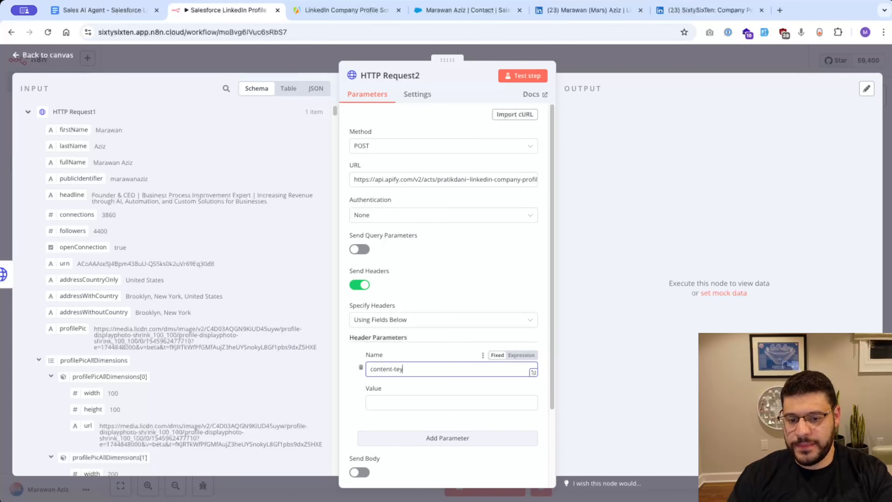
{"action": "type", "text": "pe"}
{"action": "key", "text": "Tab"}
{"action": "type", "text": "appl"}
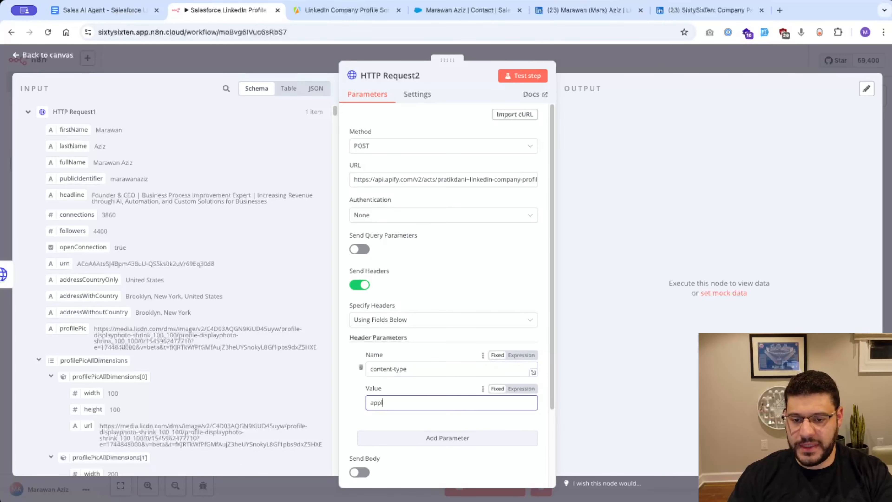
{"action": "type", "text": "ication/json"}
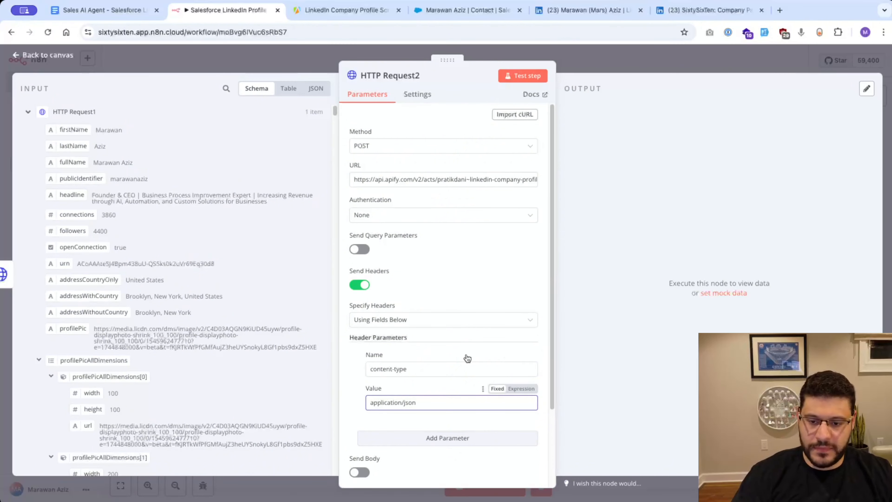
Step: Enable sending a body in HTTP Request2 and specify the body using JSON
{"action": "scroll", "coordinate": [388, 426], "scroll_direction": "down", "scroll_amount": 3}
{"action": "left_click", "coordinate": [360, 385]}
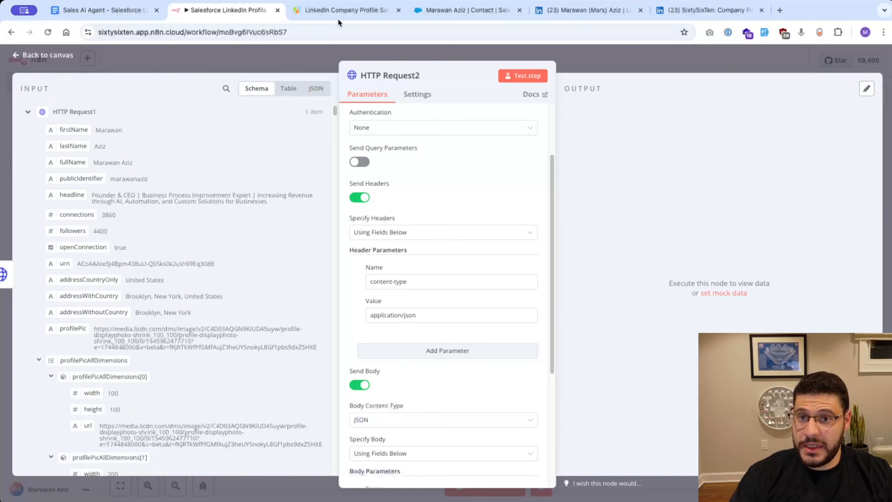
{"action": "scroll", "coordinate": [406, 392], "scroll_direction": "down", "scroll_amount": 3}
{"action": "left_click", "coordinate": [417, 357]}
{"action": "left_click", "coordinate": [408, 392]}
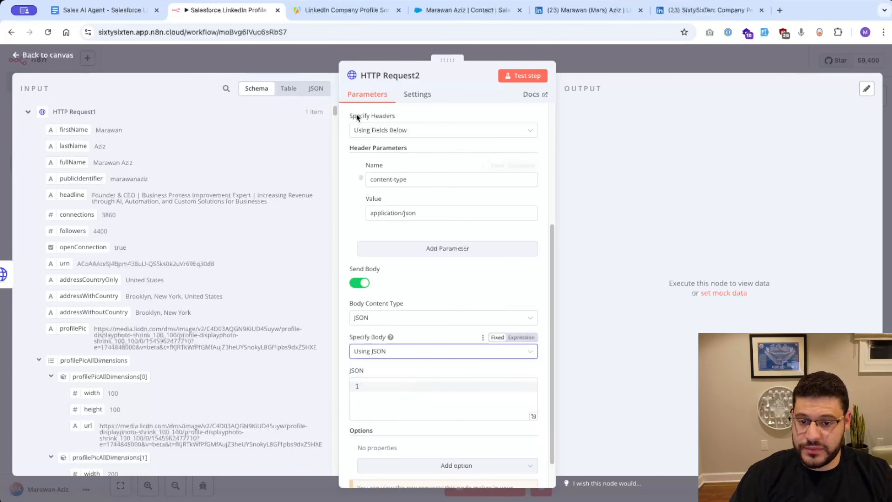
{"action": "left_click", "coordinate": [351, 10]}
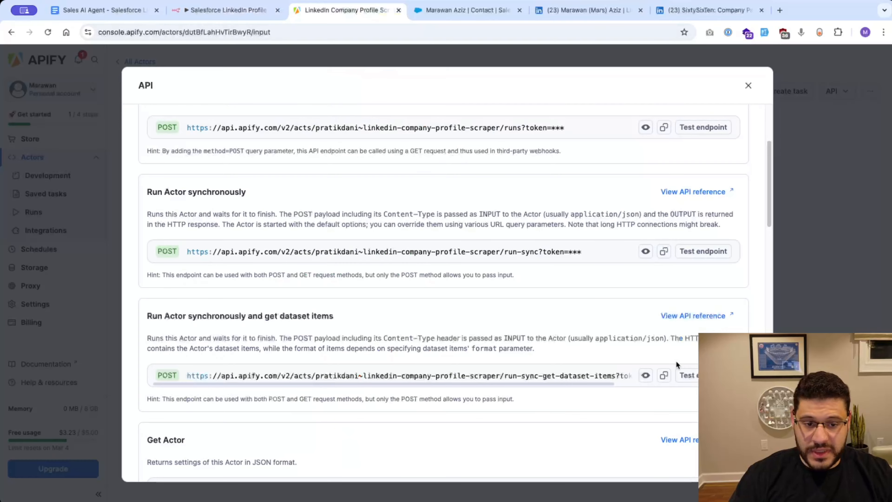
{"action": "left_click", "coordinate": [663, 375]}
{"action": "left_click", "coordinate": [226, 10]}
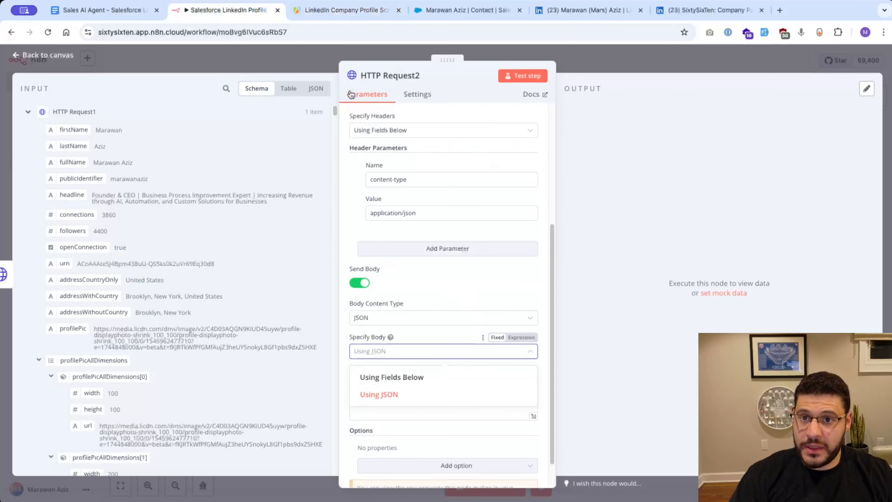
{"action": "left_click", "coordinate": [462, 280]}
Step: Copy the url JSON input from the Apify company scraper actor and paste it as HTTP Request2's JSON body in n8n
{"action": "left_click", "coordinate": [346, 10]}
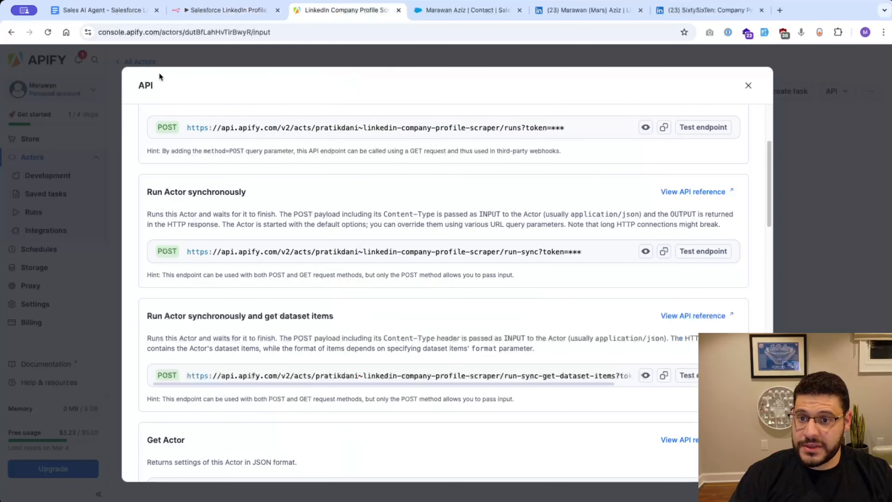
{"action": "left_click", "coordinate": [749, 86]}
{"action": "left_click", "coordinate": [173, 184]}
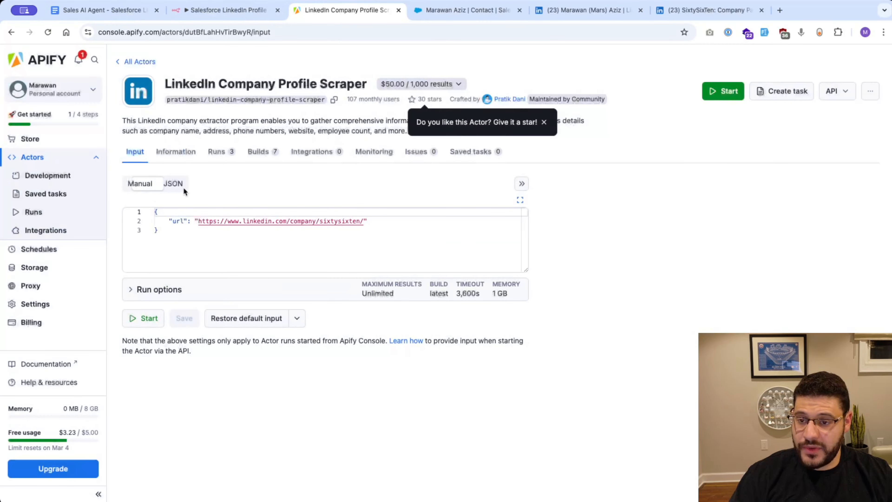
{"action": "left_click", "coordinate": [243, 248]}
{"action": "key", "text": "ctrl+a"}
{"action": "key", "text": "ctrl+c"}
{"action": "left_click", "coordinate": [227, 10]}
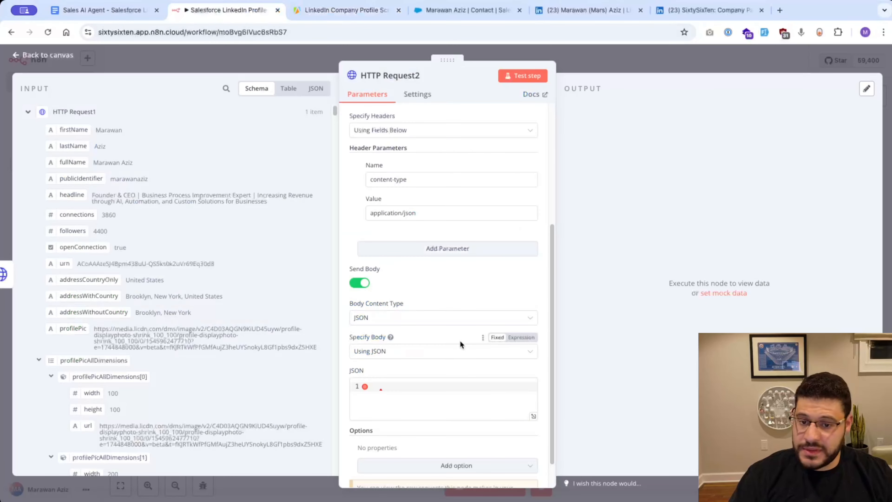
{"action": "left_click", "coordinate": [425, 364]}
{"action": "key", "text": "ctrl+v"}
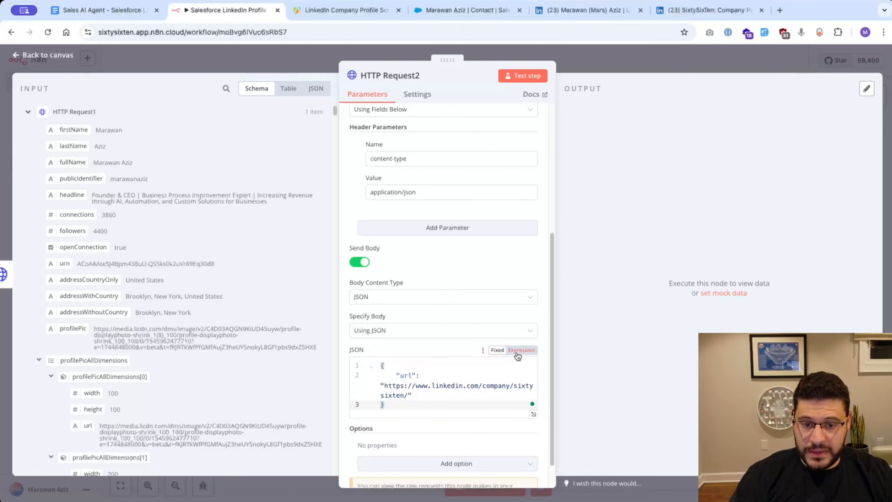
Step: Replace the fixed company link in HTTP Request2's JSON url value with the companyLink1 field of experiences[0] from HTTP Request1
{"action": "left_click_drag", "start_coordinate": [404, 382], "coordinate": [409, 375]}
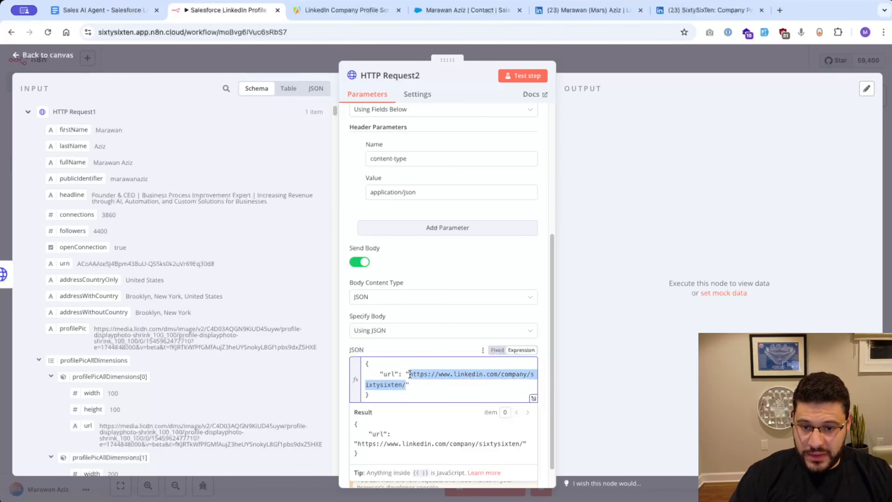
{"action": "key", "text": "BackSpace"}
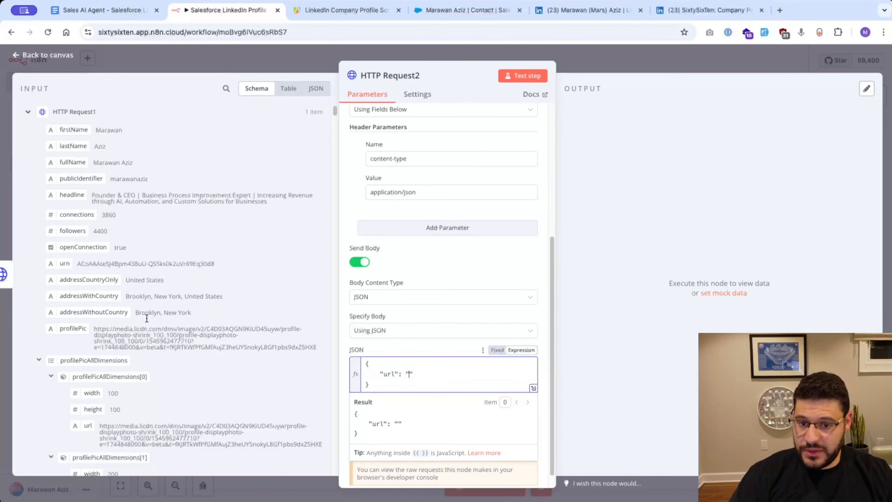
{"action": "scroll", "coordinate": [188, 352], "scroll_direction": "down", "scroll_amount": 10}
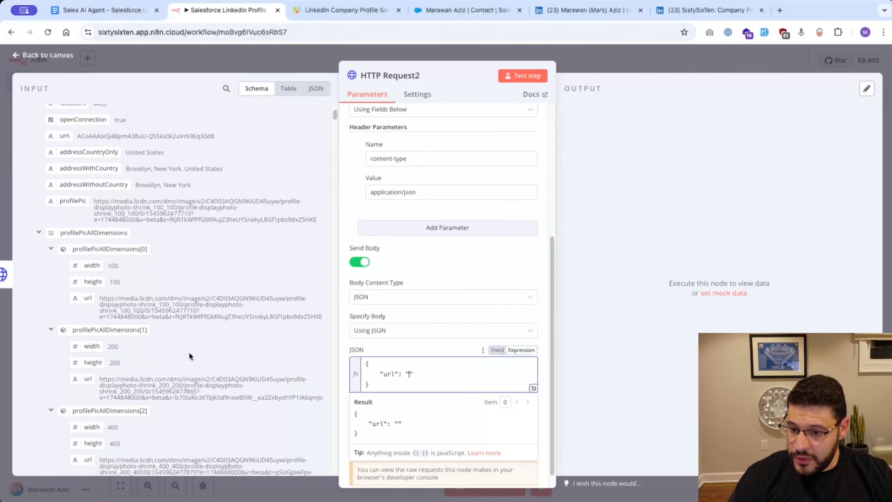
{"action": "scroll", "coordinate": [189, 352], "scroll_direction": "down", "scroll_amount": 4}
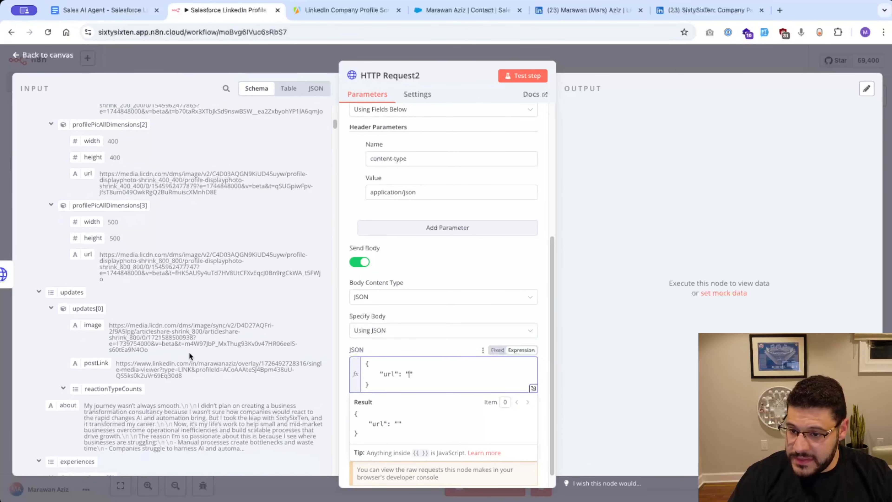
{"action": "scroll", "coordinate": [189, 352], "scroll_direction": "down", "scroll_amount": 1}
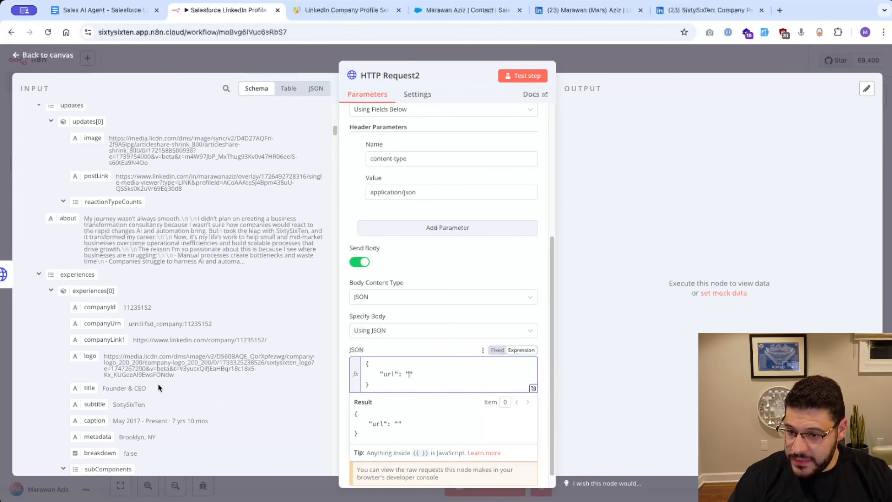
{"action": "left_click_drag", "start_coordinate": [116, 341], "coordinate": [409, 374]}
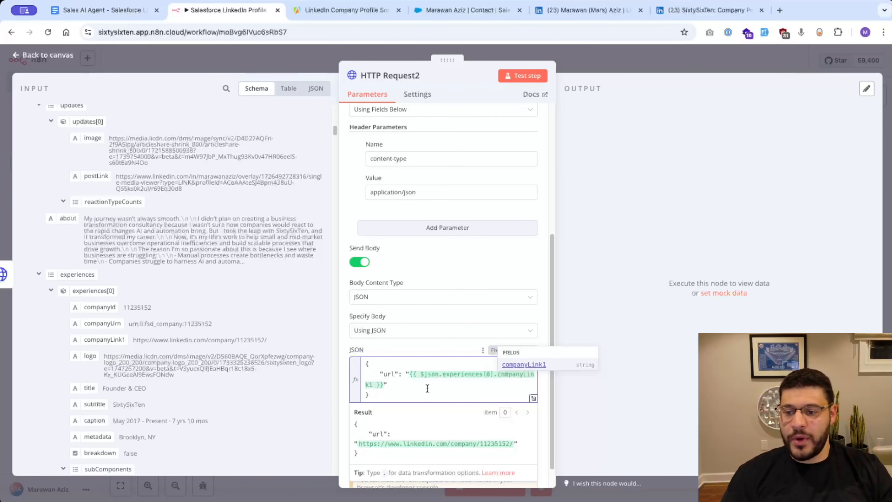
Step: Search the previous nodes' fields for companyLink
{"action": "left_click", "coordinate": [227, 88]}
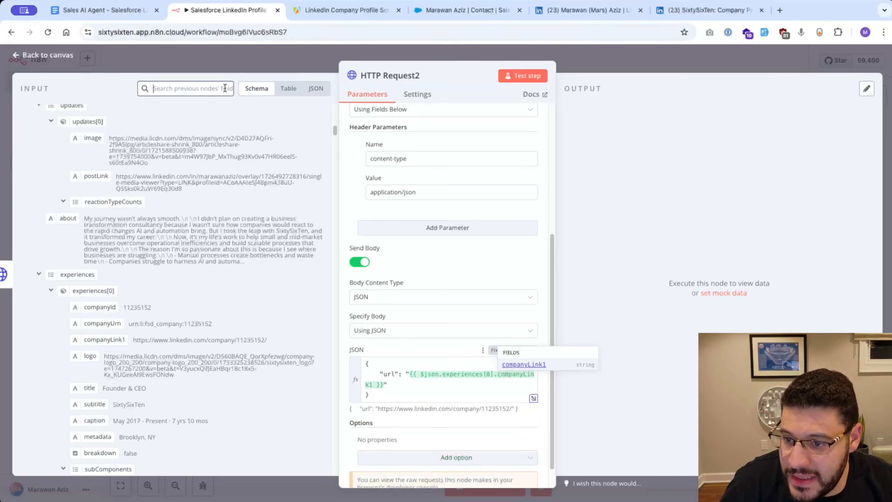
{"action": "type", "text": "company"}
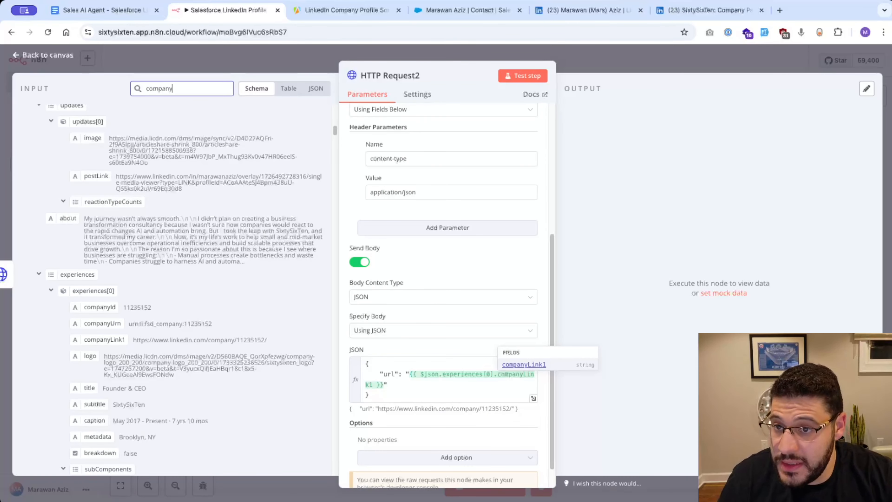
{"action": "type", "text": "Link"}
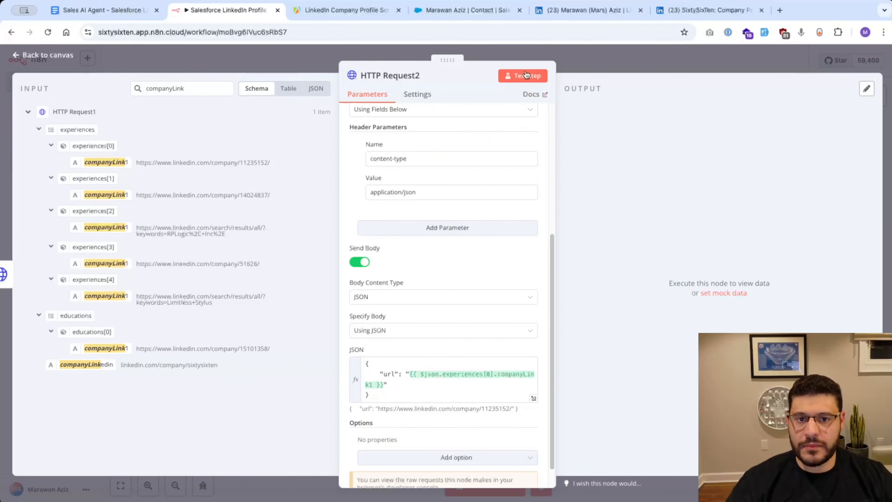
Step: Test the HTTP Request2 node and narrow the input field search to companyLink1
{"action": "left_click", "coordinate": [524, 81]}
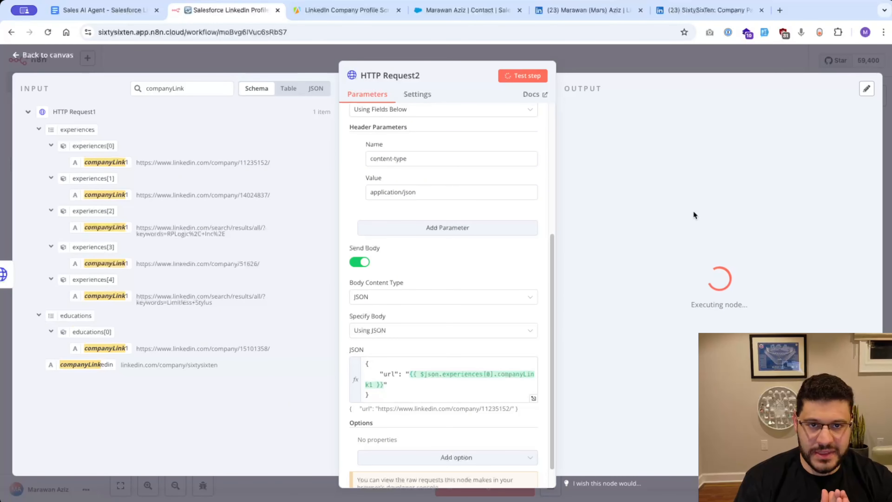
{"action": "double_click", "coordinate": [179, 87]}
{"action": "left_click", "coordinate": [211, 88]}
{"action": "type", "text": "1"}
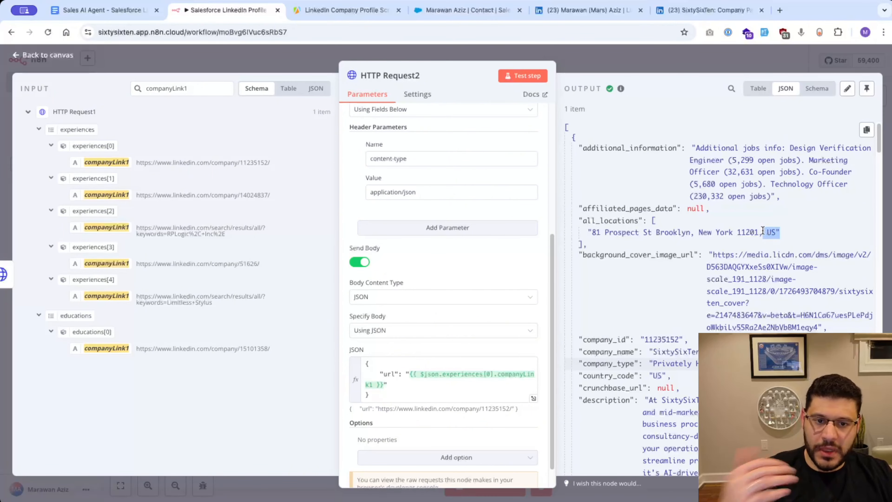
Step: Examine the scraped company description and the other company details in HTTP Request2's JSON output
{"action": "scroll", "coordinate": [720, 303], "scroll_direction": "down", "scroll_amount": 4}
{"action": "triple_click", "coordinate": [721, 304]}
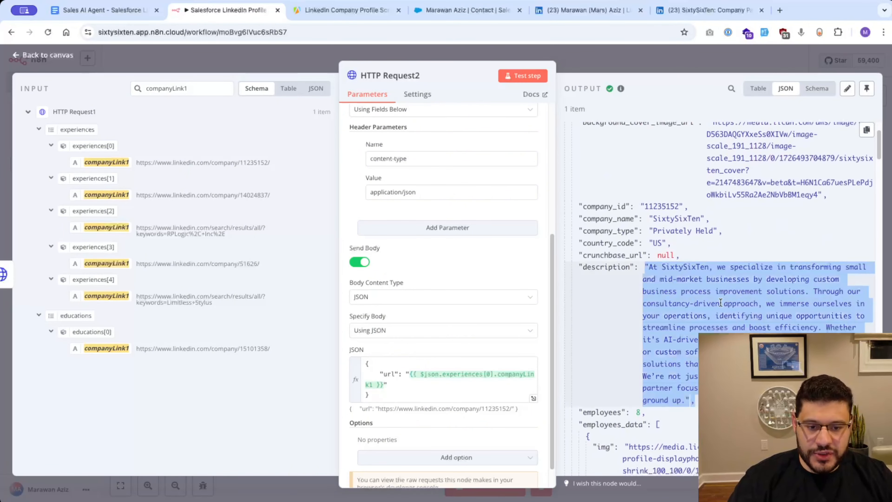
{"action": "scroll", "coordinate": [721, 304], "scroll_direction": "down", "scroll_amount": 8}
{"action": "scroll", "coordinate": [693, 284], "scroll_direction": "up", "scroll_amount": 9}
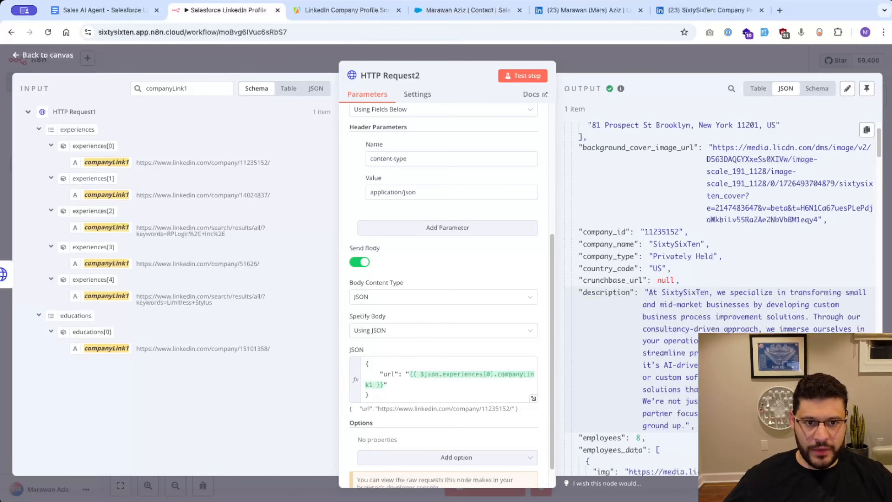
Step: Add a Basic LLM Chain node after HTTP Request2 and set its prompt source to Define below
{"action": "left_click", "coordinate": [197, 59]}
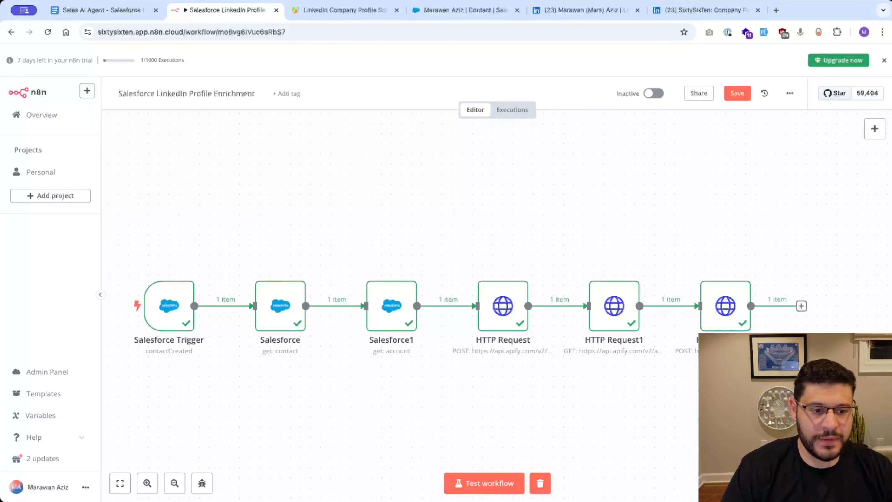
{"action": "left_click", "coordinate": [801, 305]}
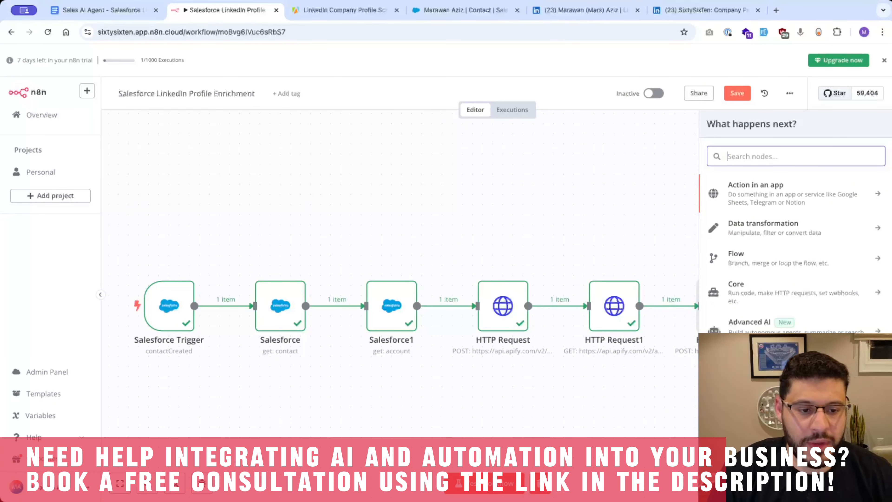
{"action": "left_click", "coordinate": [755, 325]}
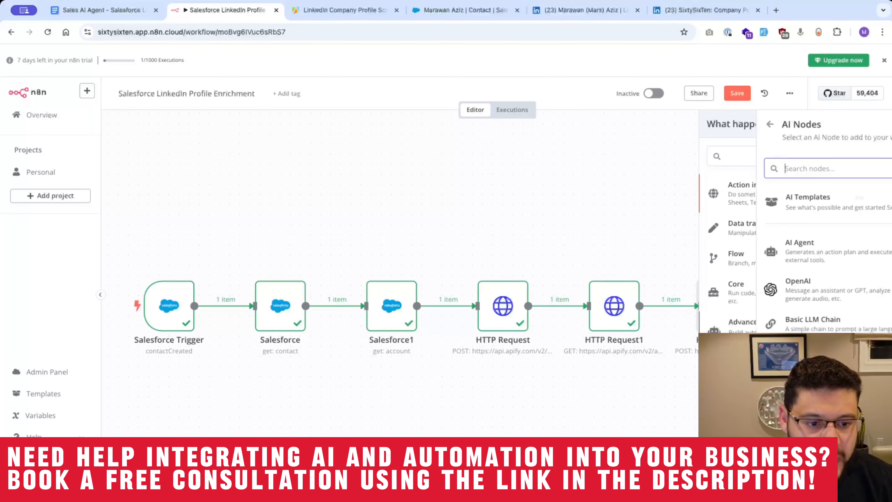
{"action": "left_click", "coordinate": [768, 328]}
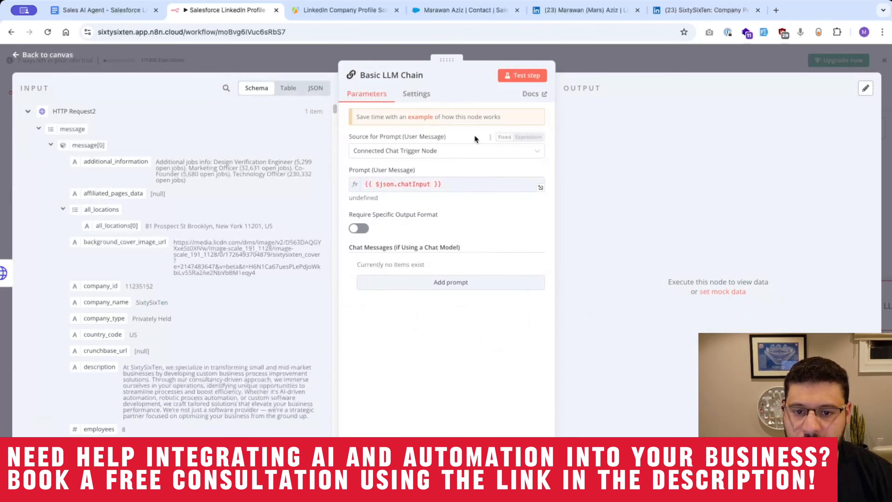
{"action": "left_click", "coordinate": [475, 149]}
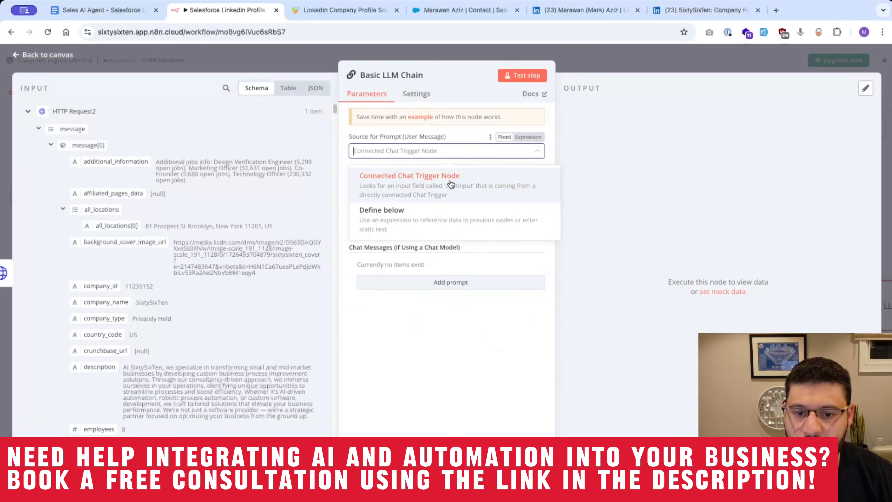
{"action": "left_click", "coordinate": [443, 221]}
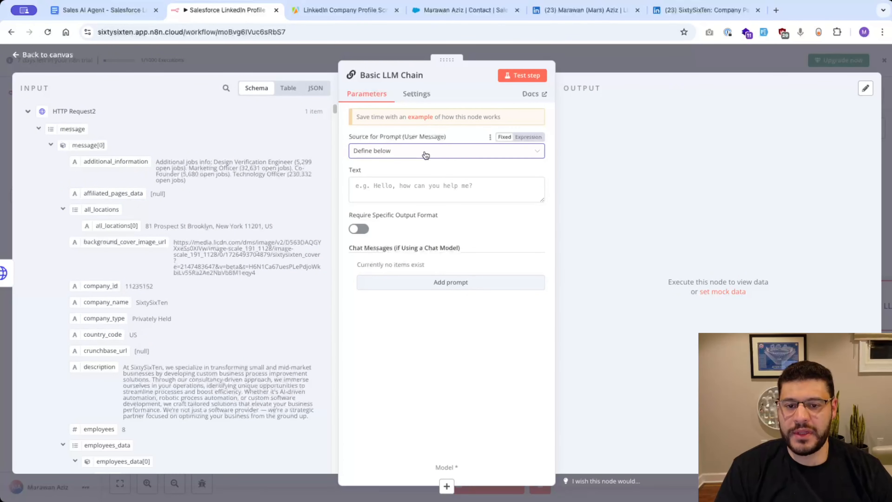
Step: Enter the prompt text "Using the company and profile description, give me a short 5 sentence summary about what this prospect does."
{"action": "left_click", "coordinate": [415, 196]}
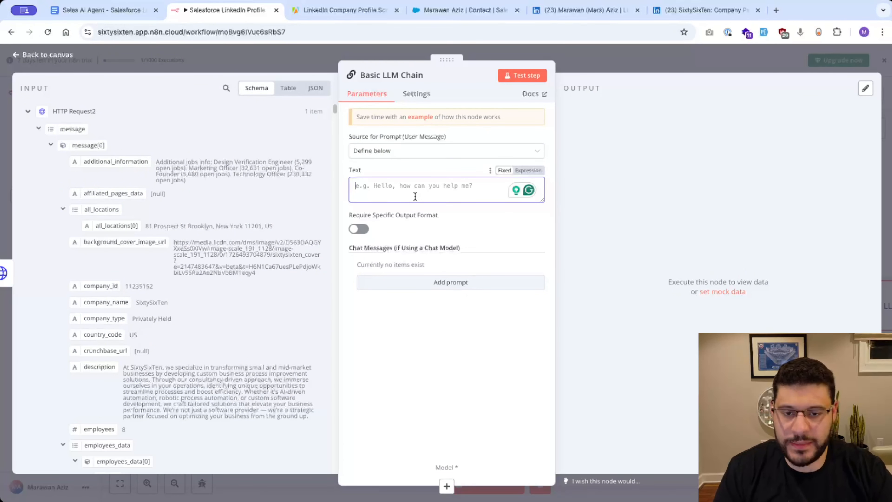
{"action": "type", "text": "Using the "}
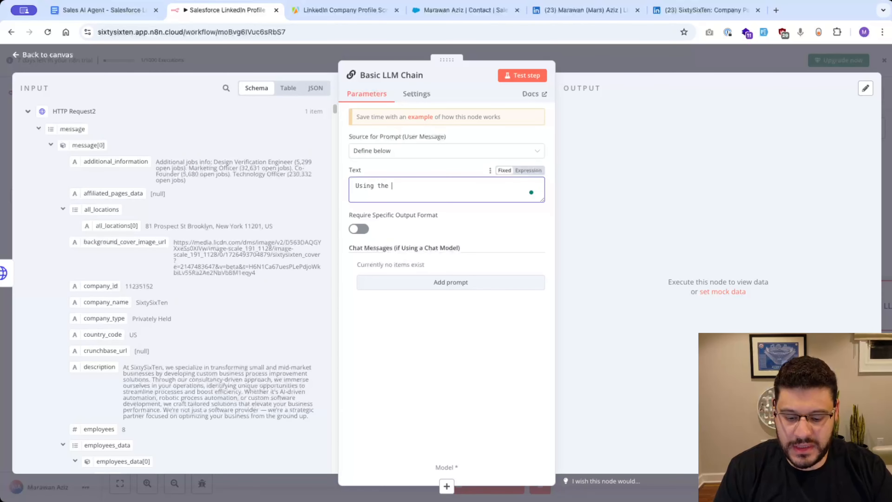
{"action": "type", "text": "company"}
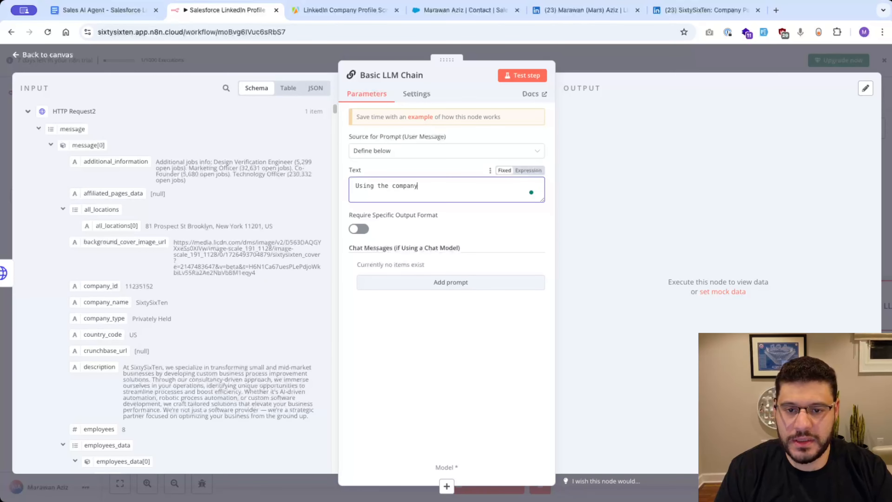
{"action": "type", "text": " and profi"}
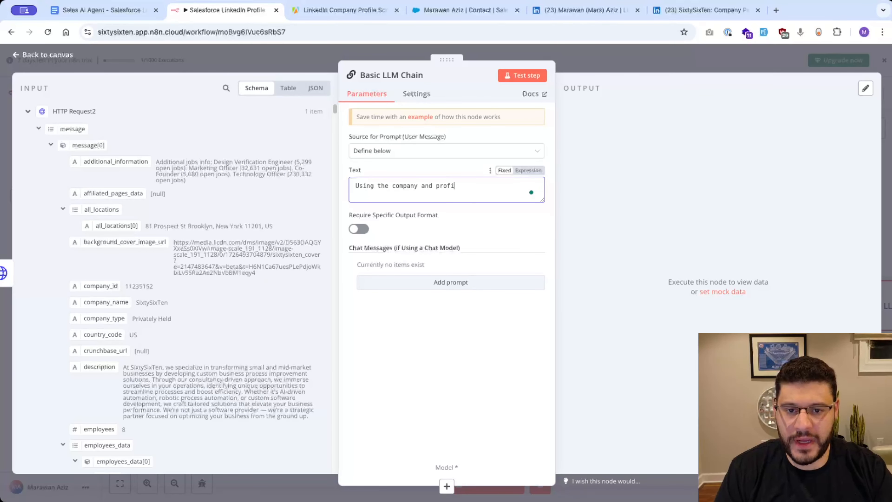
{"action": "type", "text": "le description, give me a "}
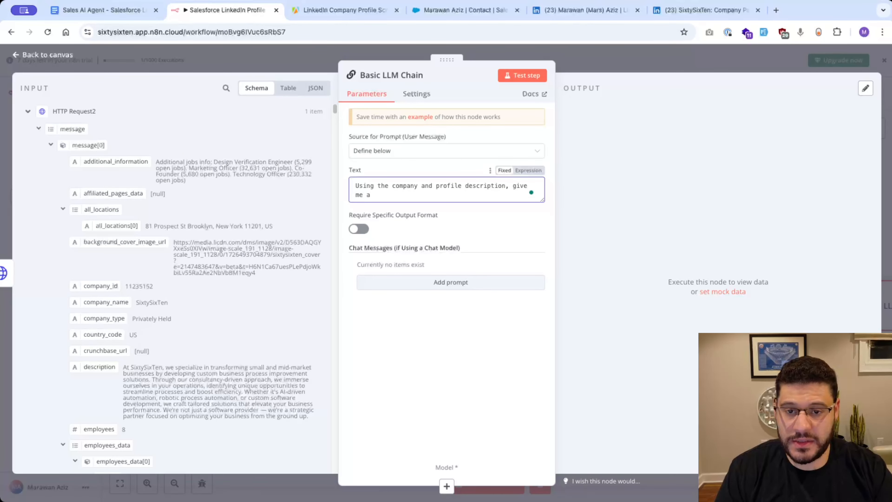
{"action": "type", "text": "short 5 "}
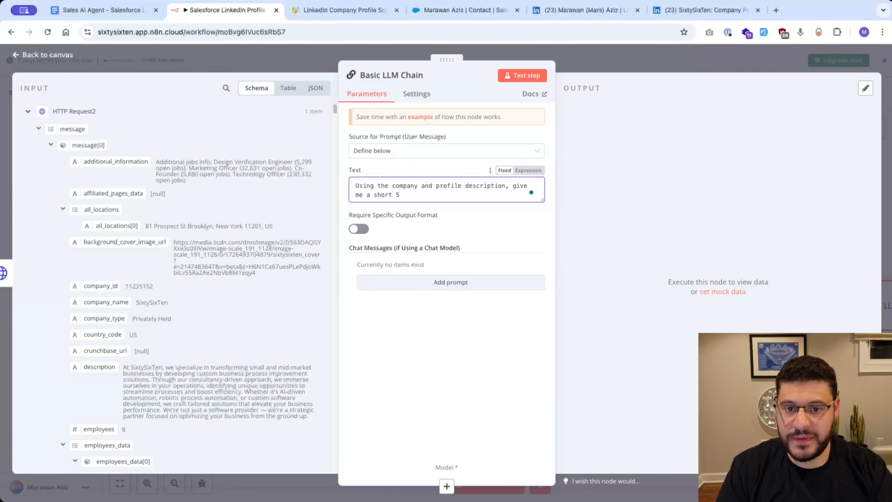
{"action": "type", "text": "sentence summar"}
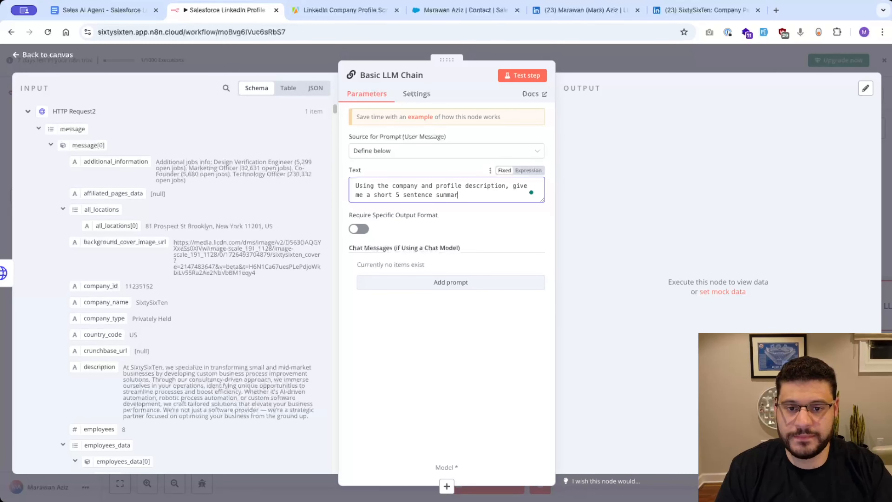
{"action": "type", "text": "y about wha"}
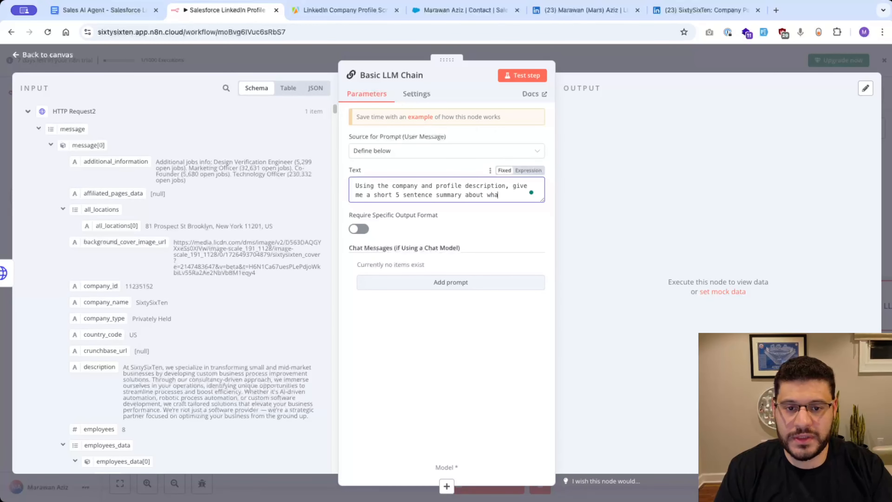
{"action": "type", "text": "t this prospect does"}
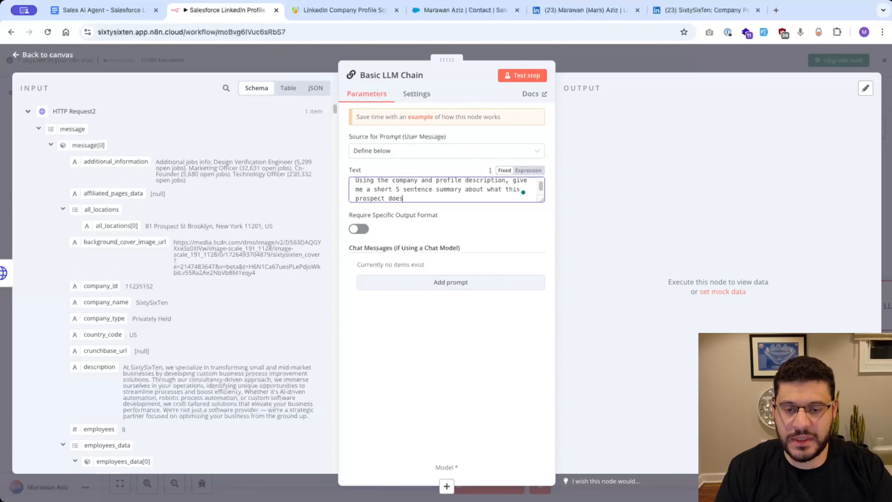
{"action": "type", "text": "."}
Step: Add the label "Prospect Profile Description –" below the prompt's instruction, separated by a blank line
{"action": "key", "text": "Return"}
{"action": "key", "text": "Return"}
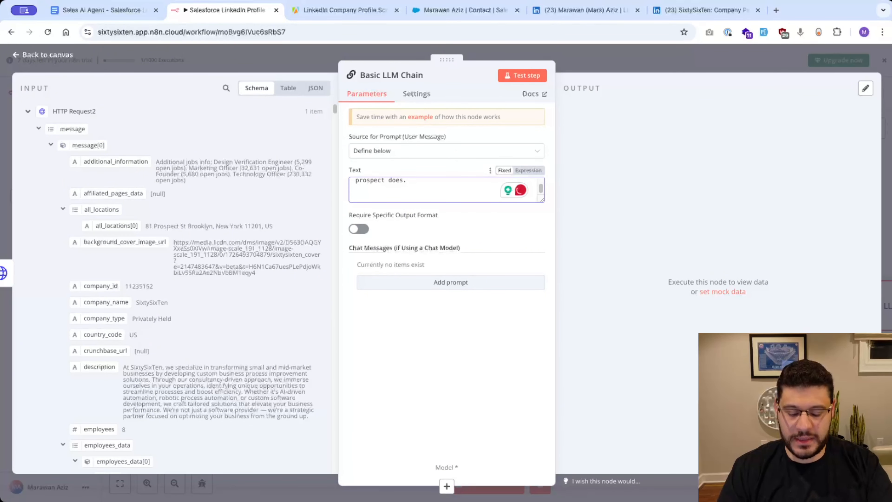
{"action": "type", "text": "Prospec"}
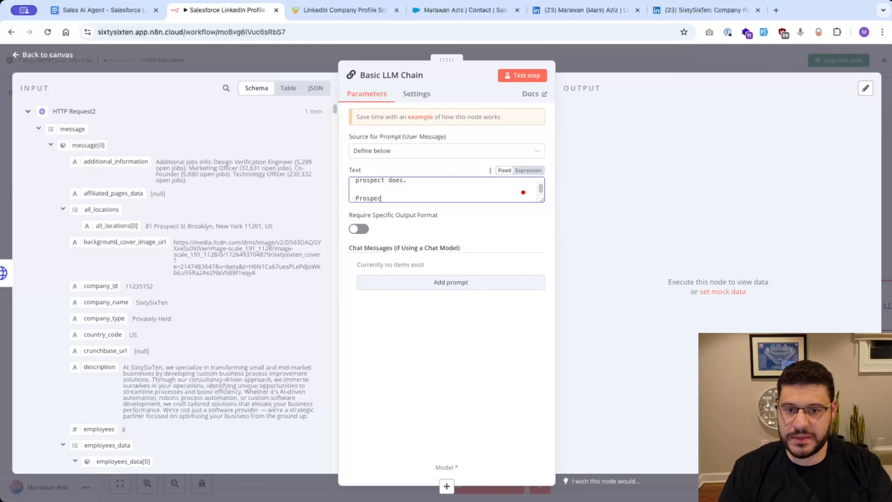
{"action": "type", "text": "t Profile Desc"}
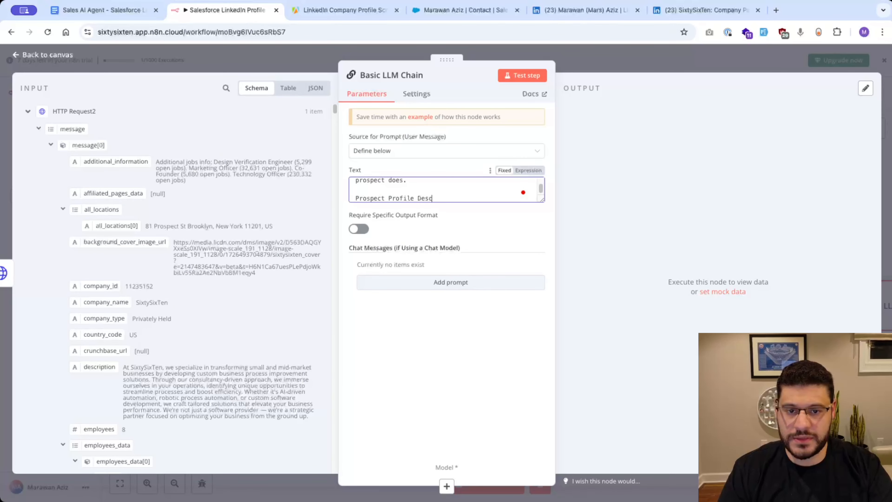
{"action": "type", "text": "irpiption -"}
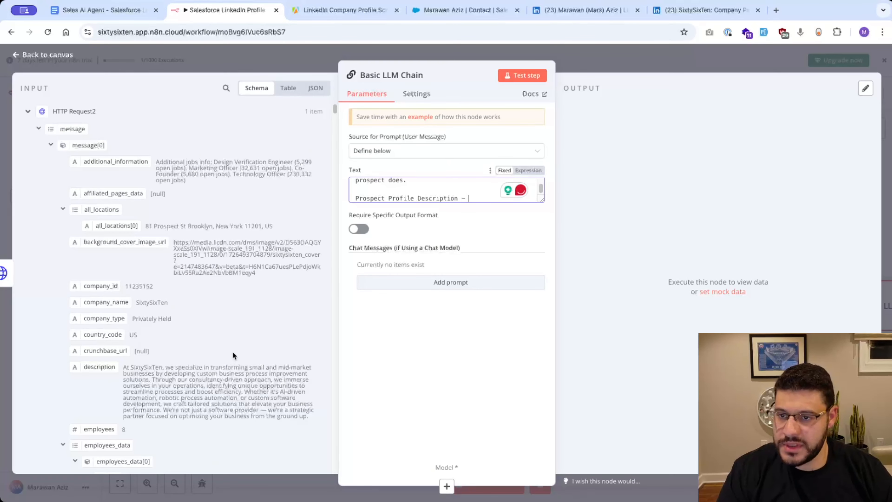
Step: Insert the about field from HTTP Request1 after the "Prospect Profile Description –" label in the prompt
{"action": "left_click", "coordinate": [28, 111]}
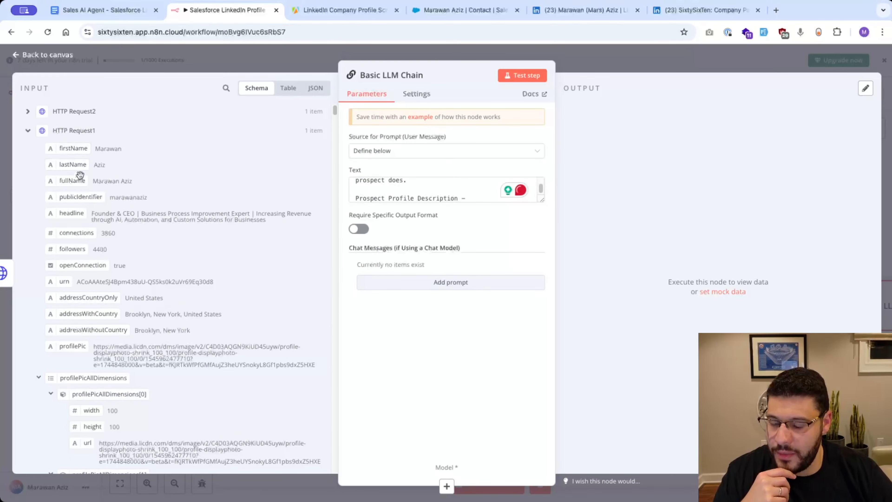
{"action": "scroll", "coordinate": [155, 333], "scroll_direction": "down", "scroll_amount": 7}
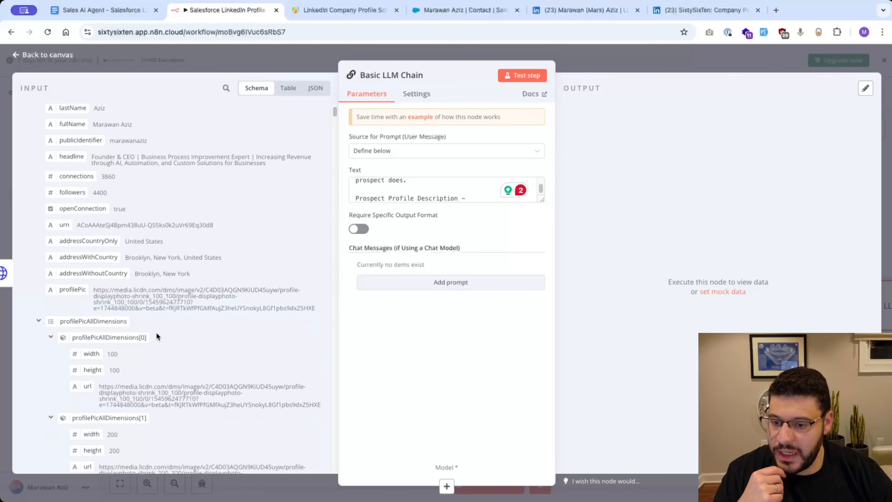
{"action": "scroll", "coordinate": [157, 334], "scroll_direction": "down", "scroll_amount": 6}
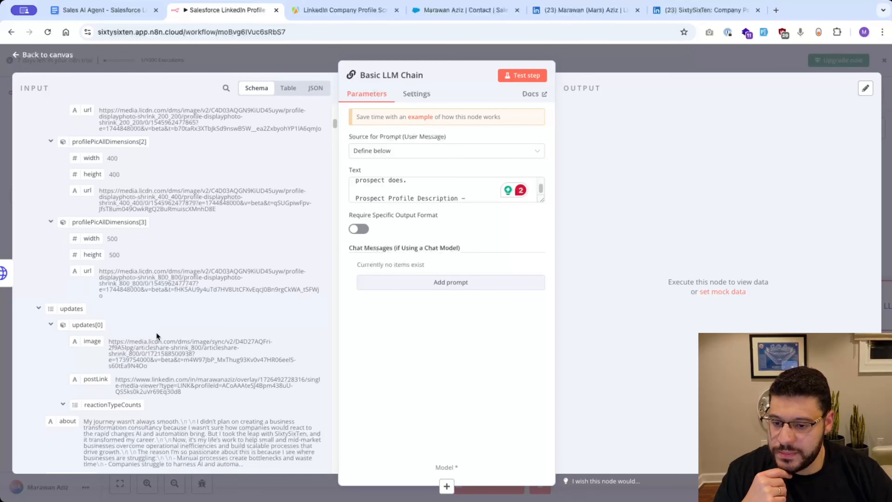
{"action": "left_click_drag", "start_coordinate": [66, 396], "coordinate": [479, 202]}
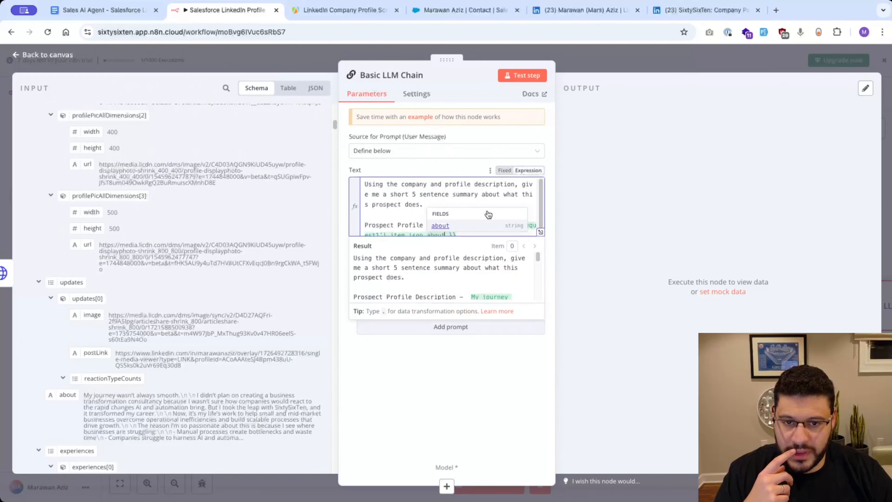
Step: Add the label "Company Profile Description –" below the prospect profile line, separated by a blank line
{"action": "left_click", "coordinate": [478, 233]}
{"action": "scroll", "coordinate": [477, 232], "scroll_direction": "down", "scroll_amount": 1}
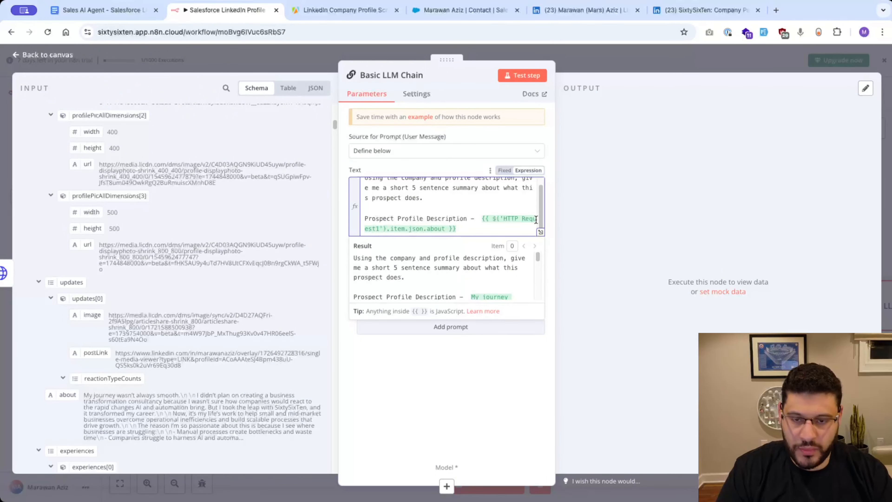
{"action": "key", "text": "Return"}
{"action": "key", "text": "Return"}
{"action": "type", "text": "Compa"}
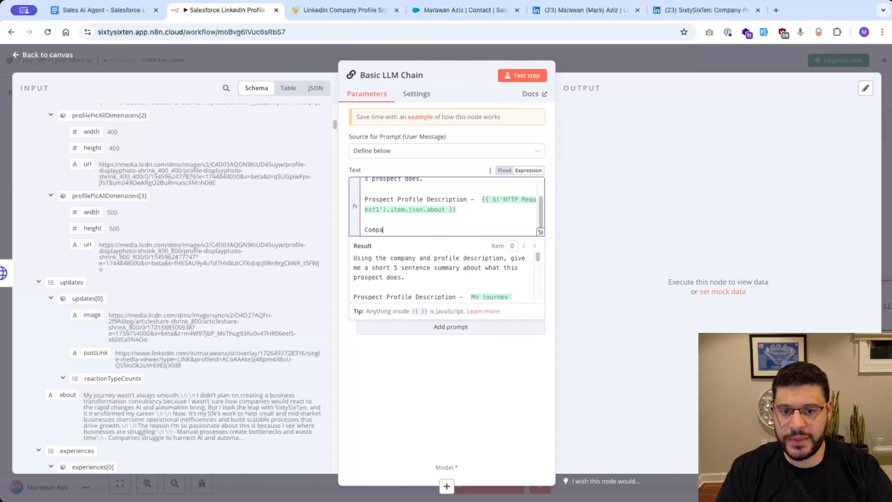
{"action": "type", "text": "ny Profile - Desc"}
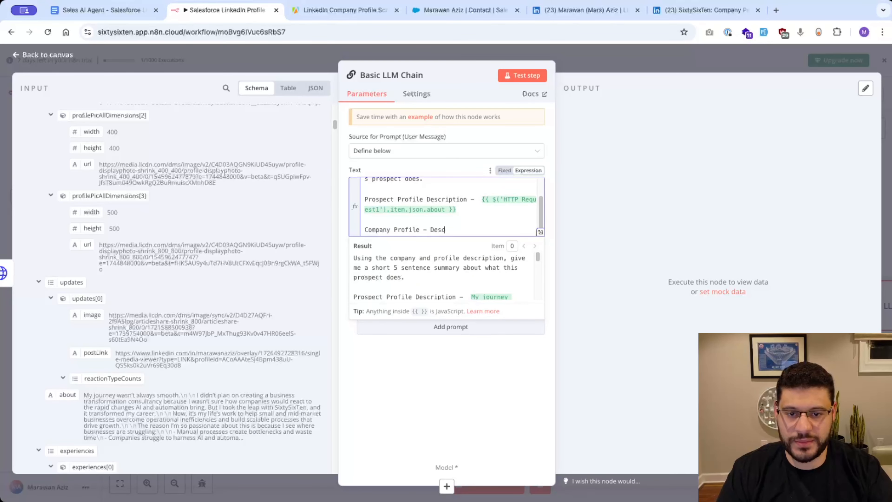
{"action": "key", "text": "BackSpace"}
{"action": "key", "text": "BackSpace"}
{"action": "key", "text": "BackSpace"}
{"action": "key", "text": "BackSpace"}
{"action": "key", "text": "BackSpace"}
{"action": "key", "text": "BackSpace"}
{"action": "type", "text": "Des"}
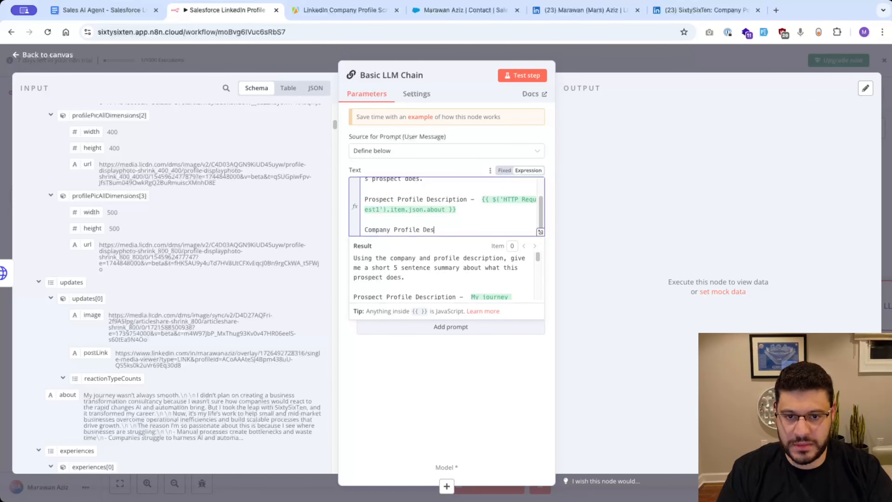
{"action": "type", "text": "cription -"}
Step: Insert the company description field from HTTP Request2 after the "Company Profile Description –" label in the prompt
{"action": "scroll", "coordinate": [189, 311], "scroll_direction": "up", "scroll_amount": 10}
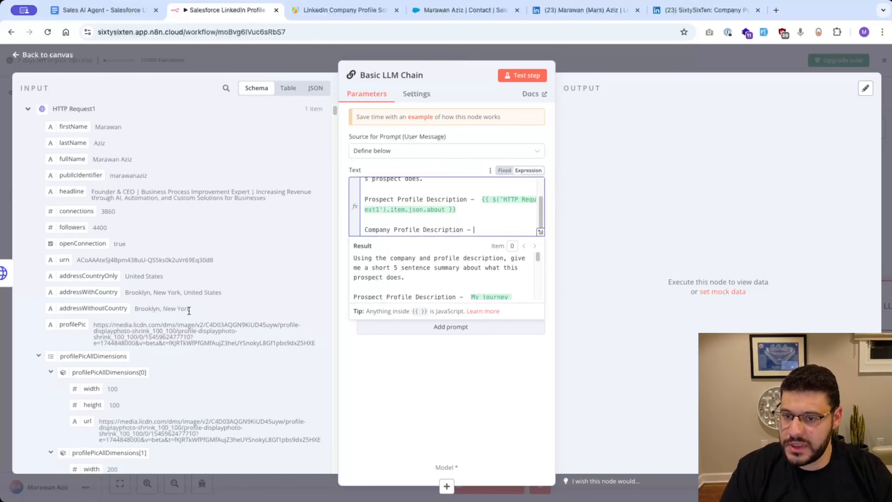
{"action": "scroll", "coordinate": [109, 279], "scroll_direction": "up", "scroll_amount": 1}
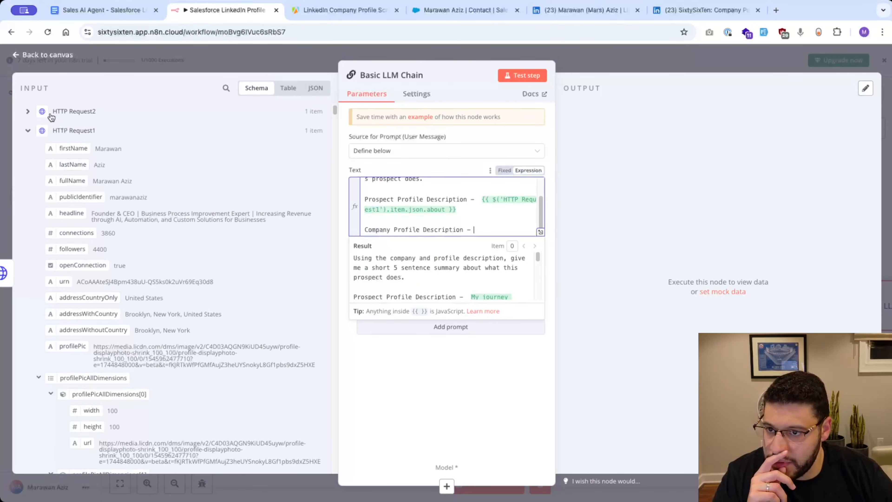
{"action": "left_click", "coordinate": [28, 111]}
{"action": "scroll", "coordinate": [154, 305], "scroll_direction": "down", "scroll_amount": 1}
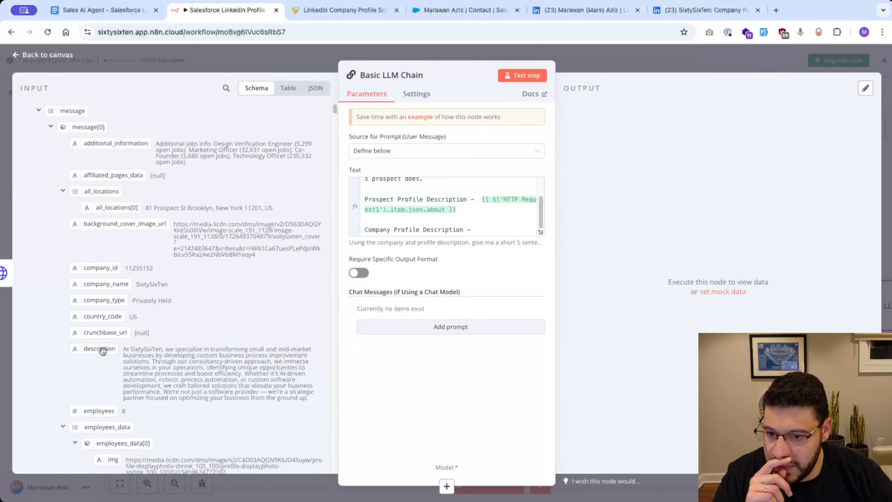
{"action": "left_click_drag", "start_coordinate": [101, 351], "coordinate": [503, 231]}
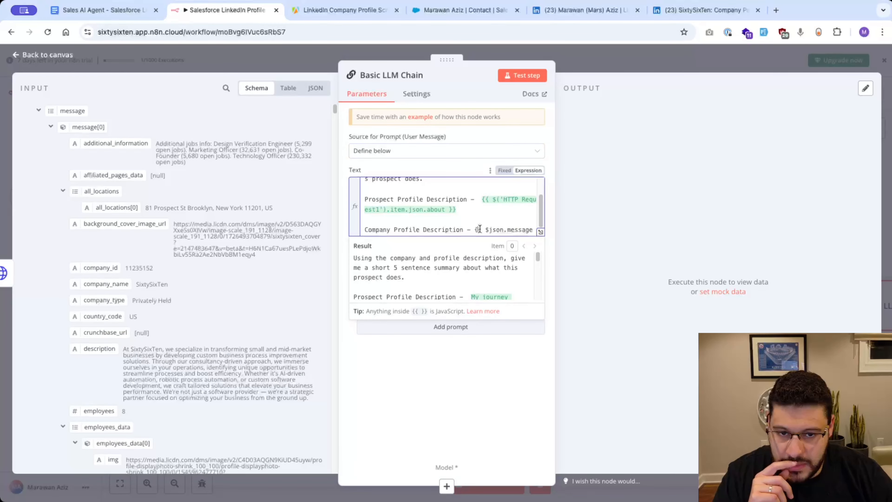
{"action": "left_click", "coordinate": [512, 408]}
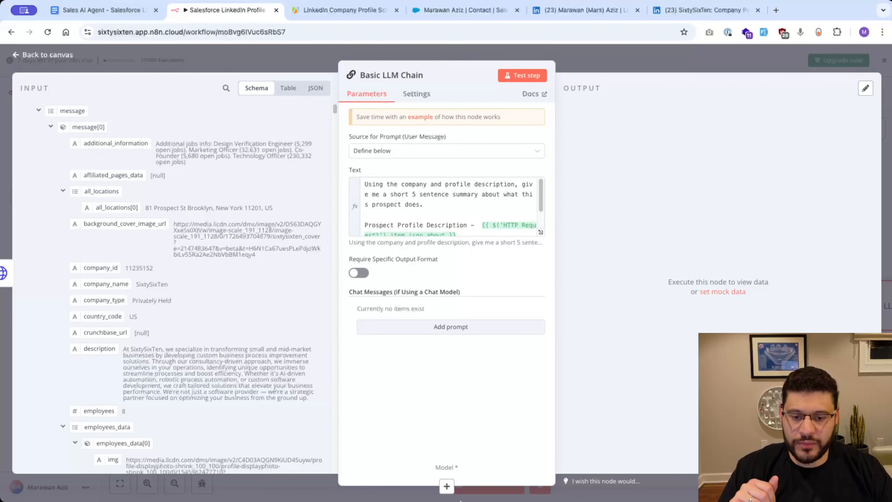
Step: Attach an OpenAI Chat Model to the Basic LLM Chain node as its language model
{"action": "left_click", "coordinate": [447, 486]}
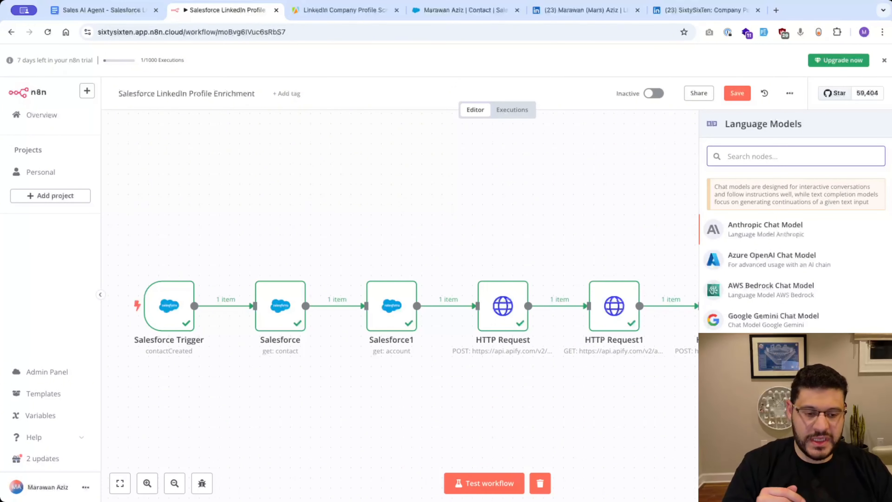
{"action": "left_click", "coordinate": [773, 472]}
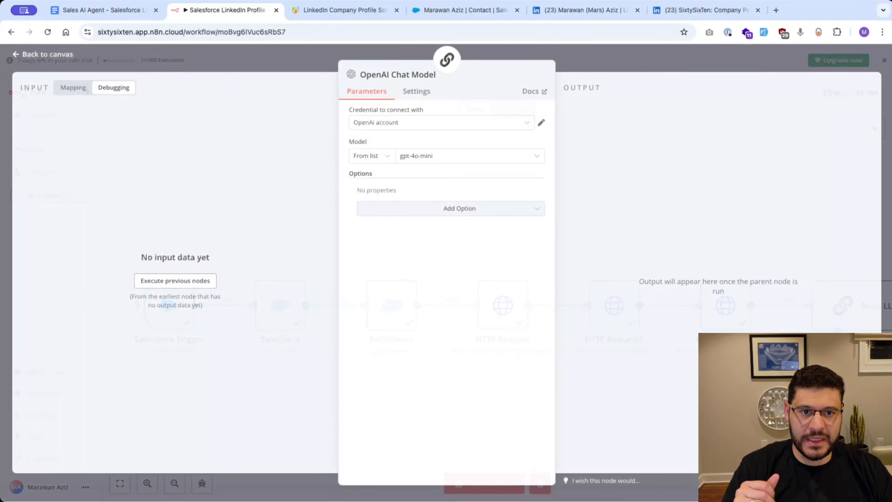
Step: Examine the fields required for a new OpenAI credential, and close the form without saving
{"action": "left_click", "coordinate": [478, 126]}
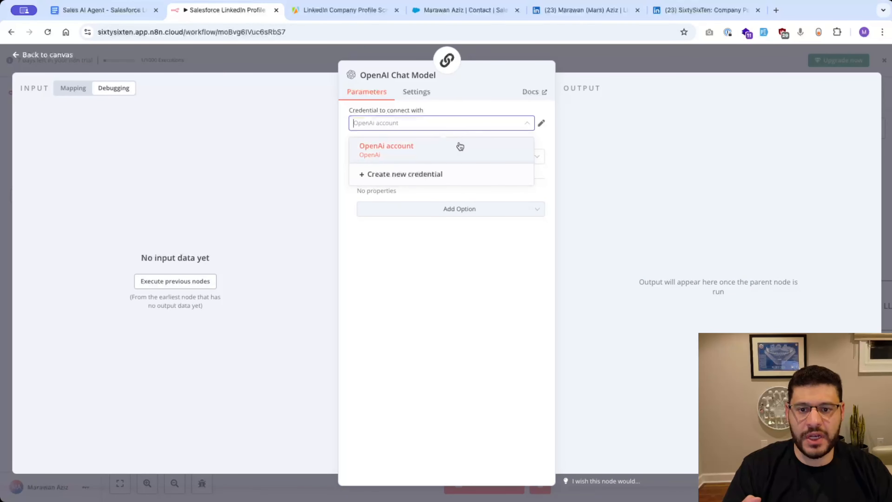
{"action": "left_click", "coordinate": [424, 175]}
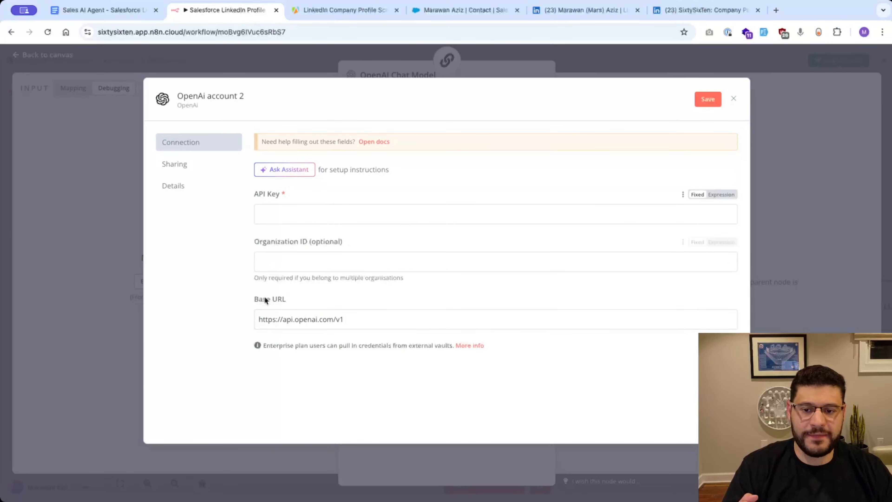
{"action": "left_click", "coordinate": [734, 100]}
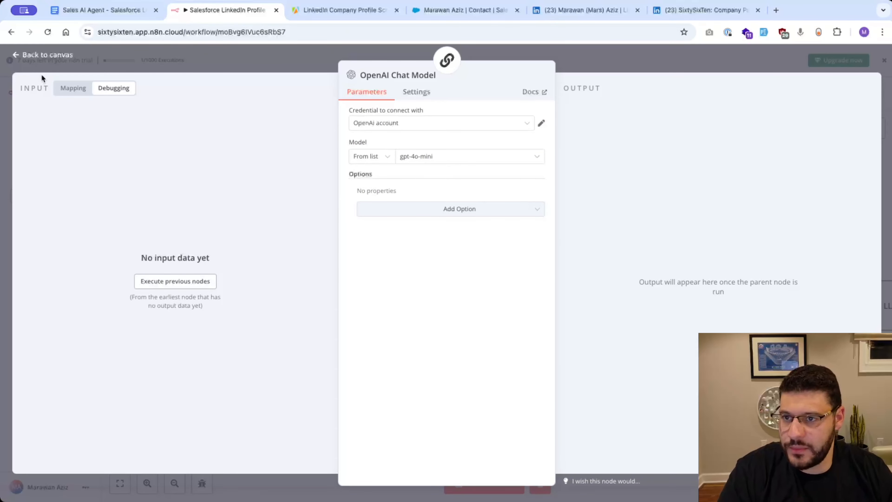
Step: Reopen the Basic LLM Chain node, test it to generate the prospect summary, and return to the canvas
{"action": "left_click", "coordinate": [47, 54]}
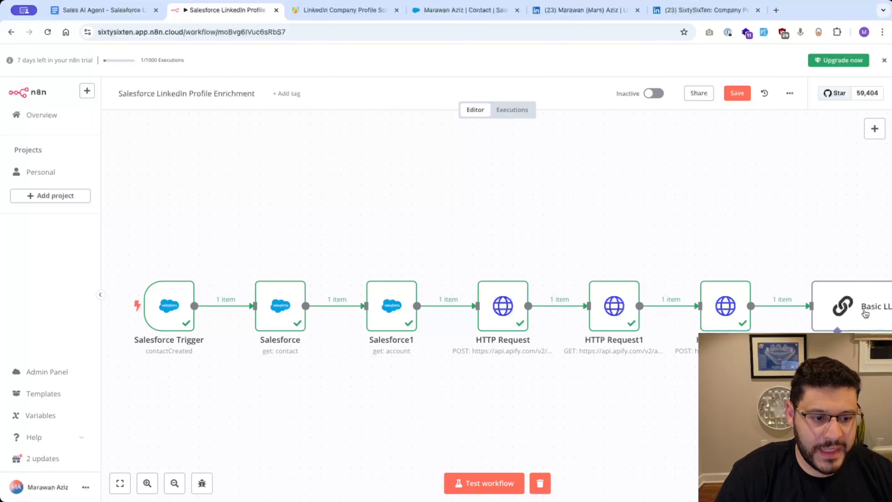
{"action": "double_click", "coordinate": [865, 314]}
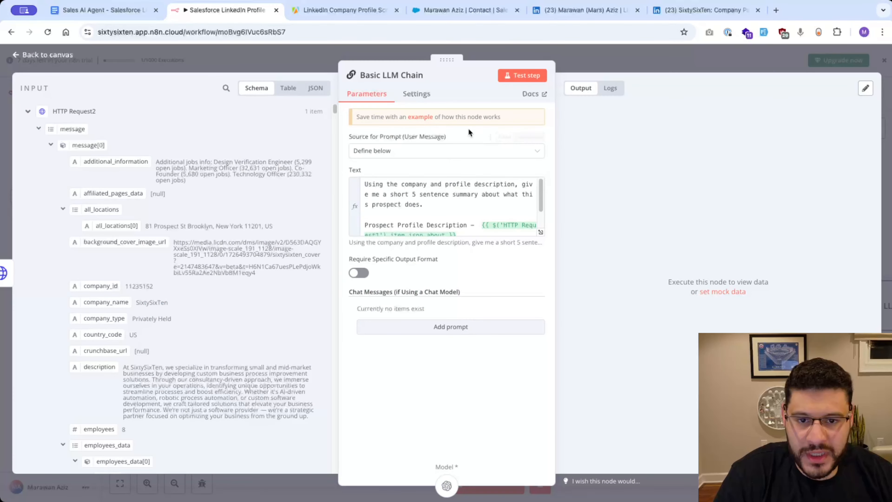
{"action": "left_click", "coordinate": [535, 76]}
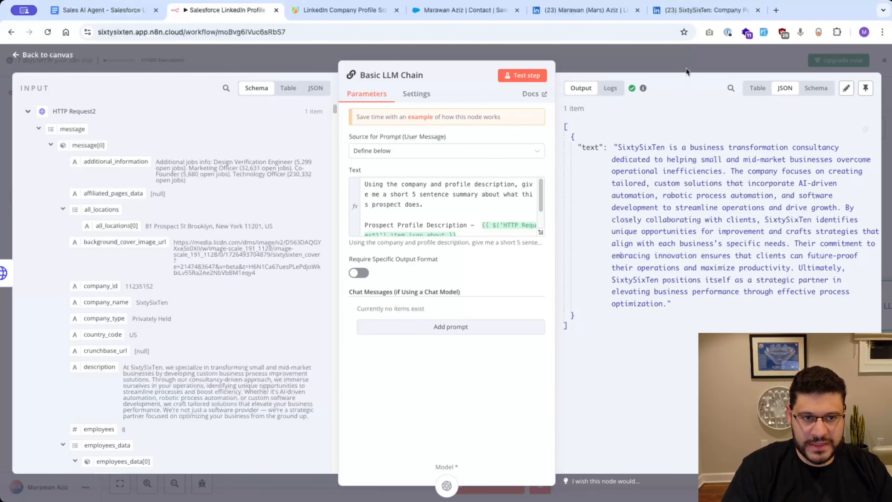
{"action": "left_click", "coordinate": [685, 57]}
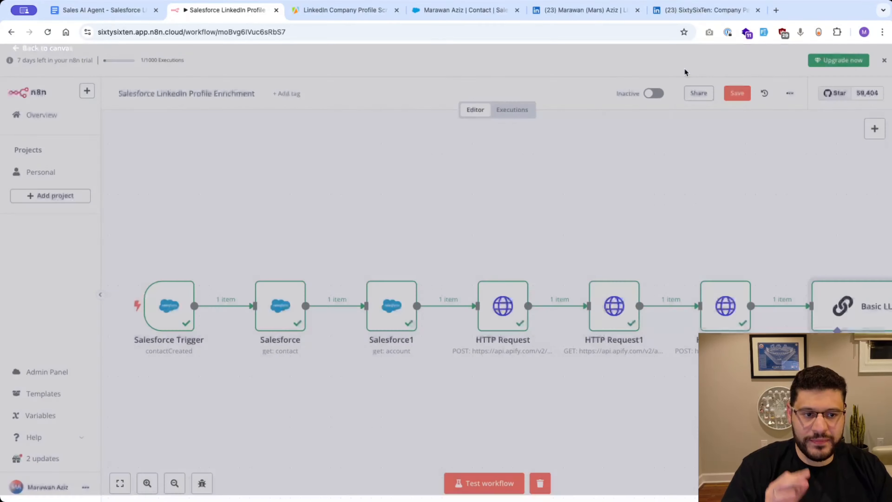
Step: Add a Salesforce node with the "Update a contact" action after the Basic LLM Chain node
{"action": "scroll", "coordinate": [727, 307], "scroll_direction": "right", "scroll_amount": 10}
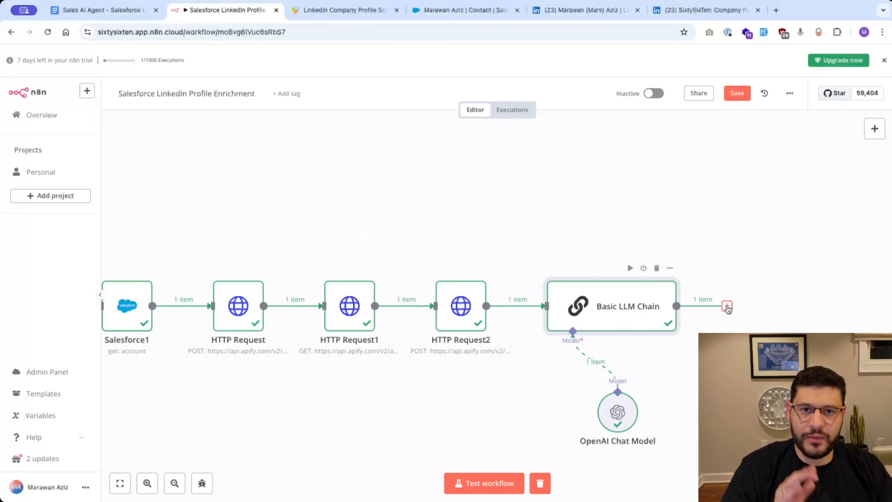
{"action": "left_click", "coordinate": [727, 307]}
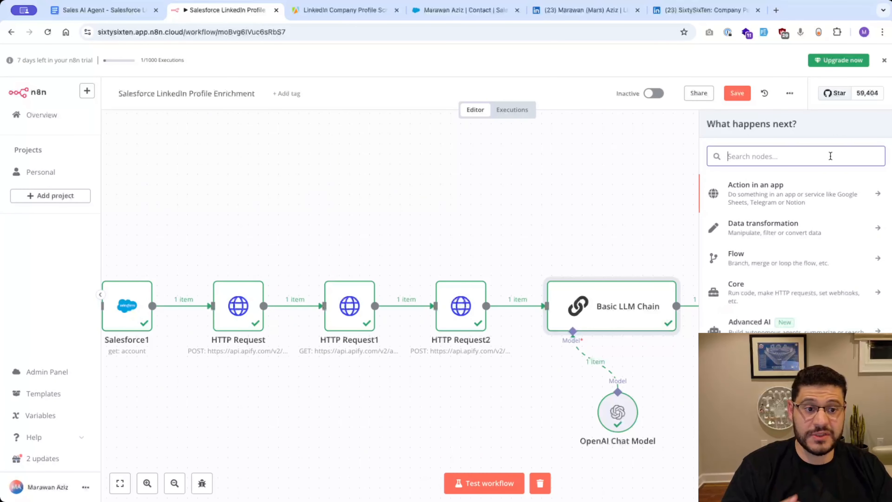
{"action": "type", "text": "sale"}
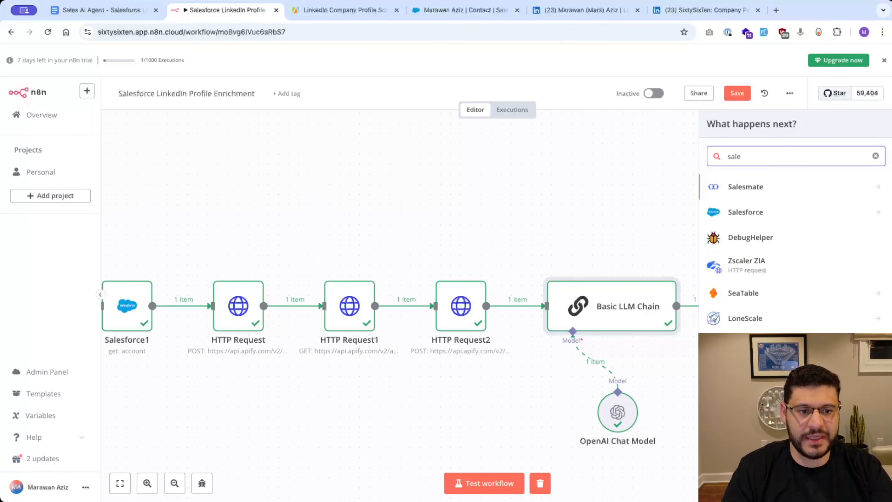
{"action": "left_click", "coordinate": [781, 212]}
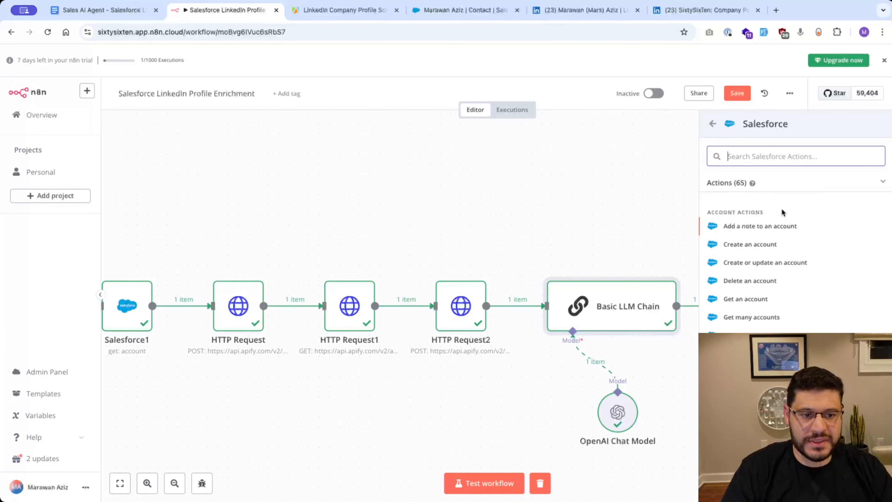
{"action": "scroll", "coordinate": [793, 293], "scroll_direction": "down", "scroll_amount": 8}
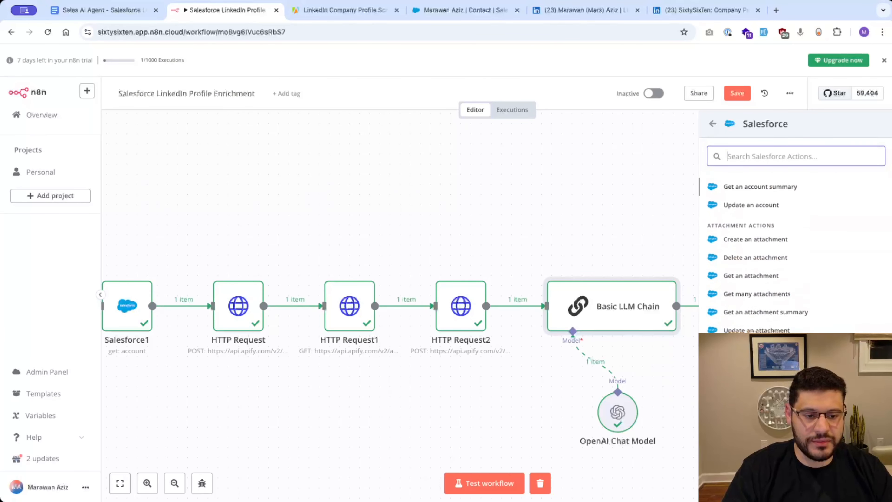
{"action": "scroll", "coordinate": [793, 281], "scroll_direction": "down", "scroll_amount": 6}
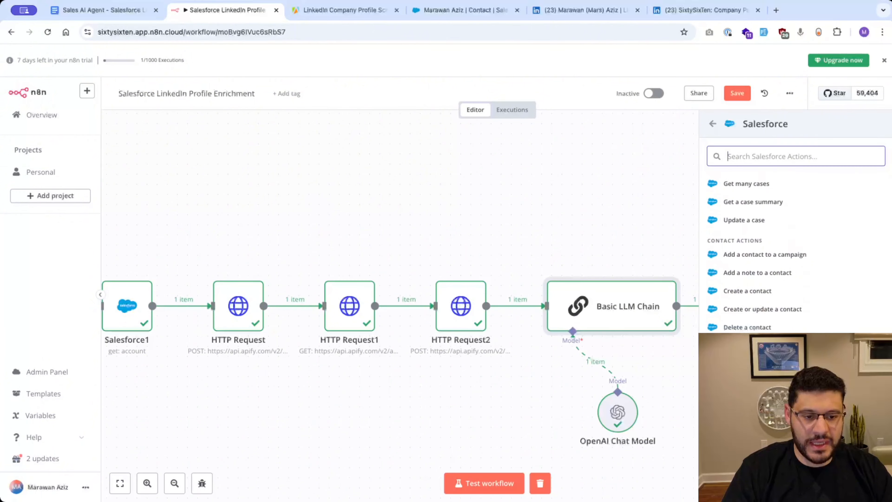
{"action": "left_click", "coordinate": [748, 400]}
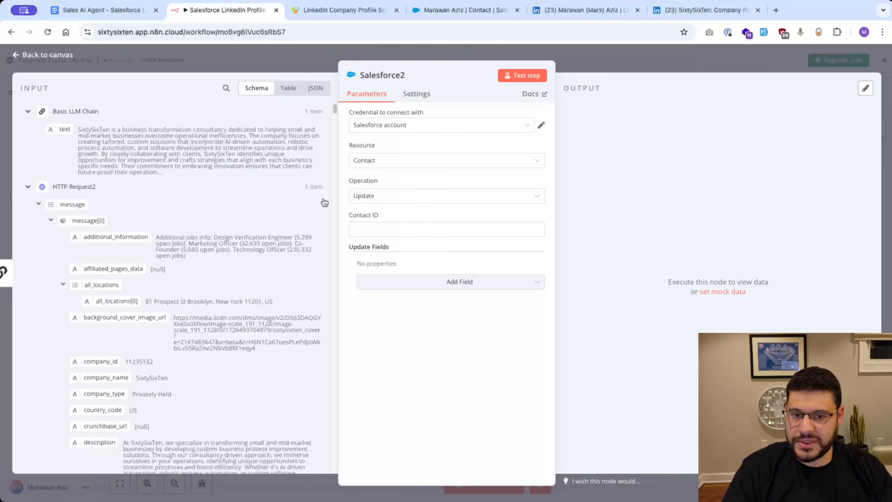
Step: Map the Contact ID of the new Salesforce update node to the Id field from the first Salesforce node's output
{"action": "left_click", "coordinate": [27, 111]}
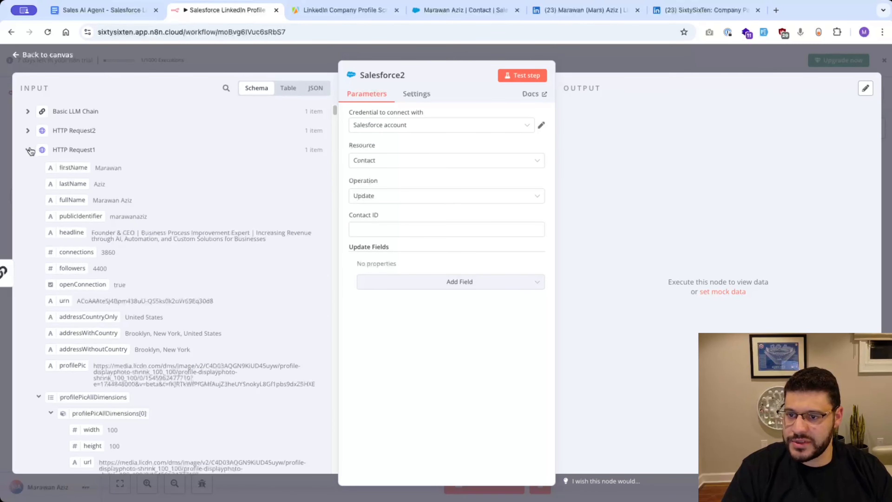
{"action": "left_click", "coordinate": [28, 150]}
{"action": "left_click", "coordinate": [28, 169]}
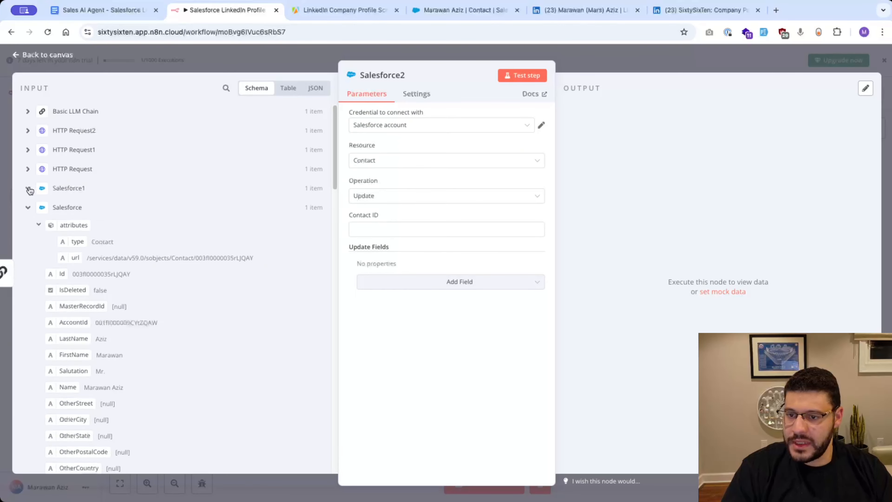
{"action": "left_click", "coordinate": [27, 188]}
{"action": "scroll", "coordinate": [134, 267], "scroll_direction": "down", "scroll_amount": 3}
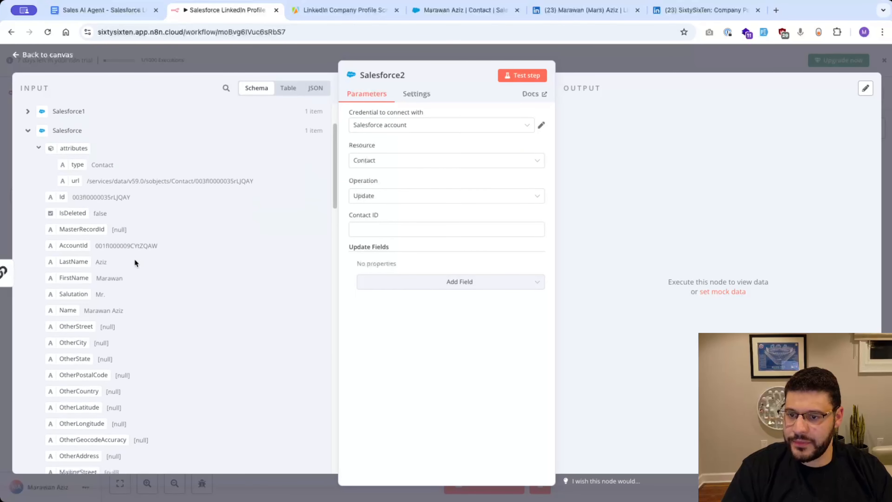
{"action": "scroll", "coordinate": [129, 213], "scroll_direction": "up", "scroll_amount": 1}
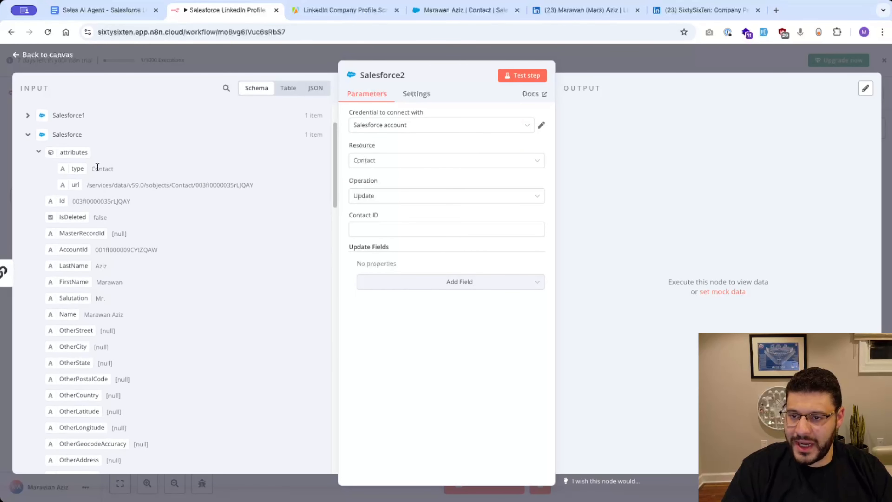
{"action": "left_click_drag", "start_coordinate": [97, 168], "coordinate": [113, 169]}
{"action": "left_click_drag", "start_coordinate": [58, 202], "coordinate": [395, 233]}
{"action": "left_click", "coordinate": [527, 301]}
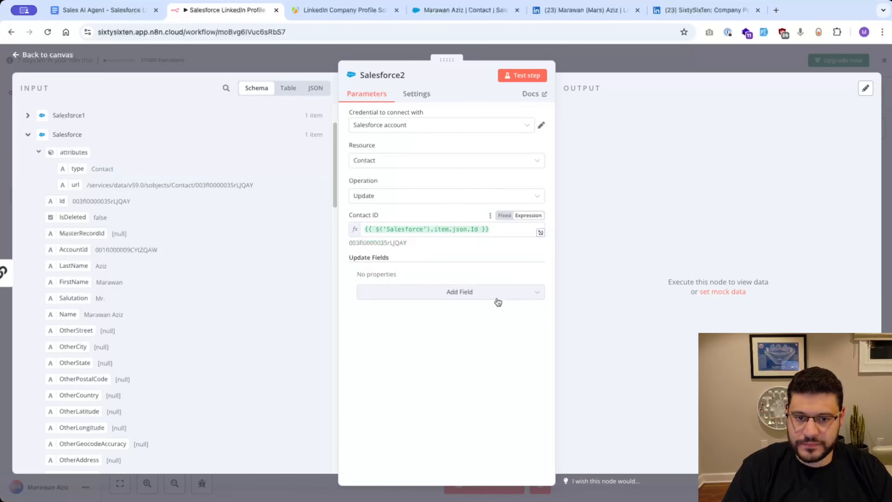
Step: Add a Description field to the Salesforce update node and map it to the text output of Basic LLM Chain
{"action": "left_click", "coordinate": [495, 295]}
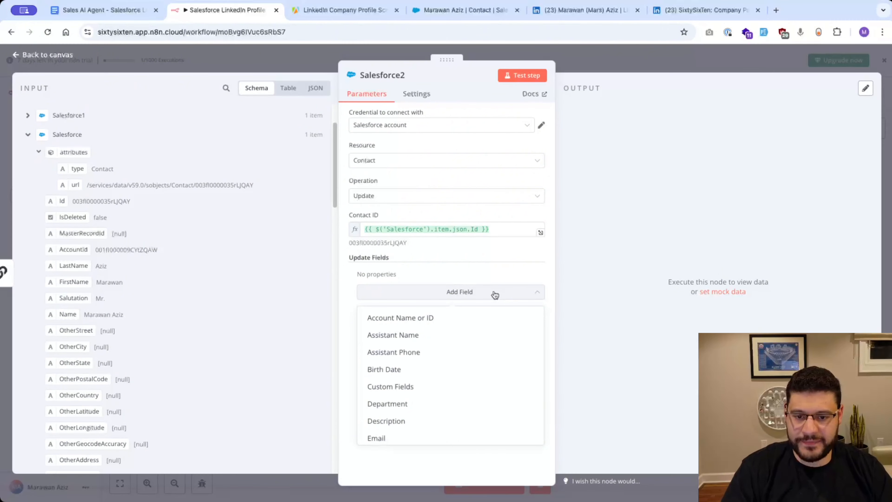
{"action": "left_click", "coordinate": [431, 422]}
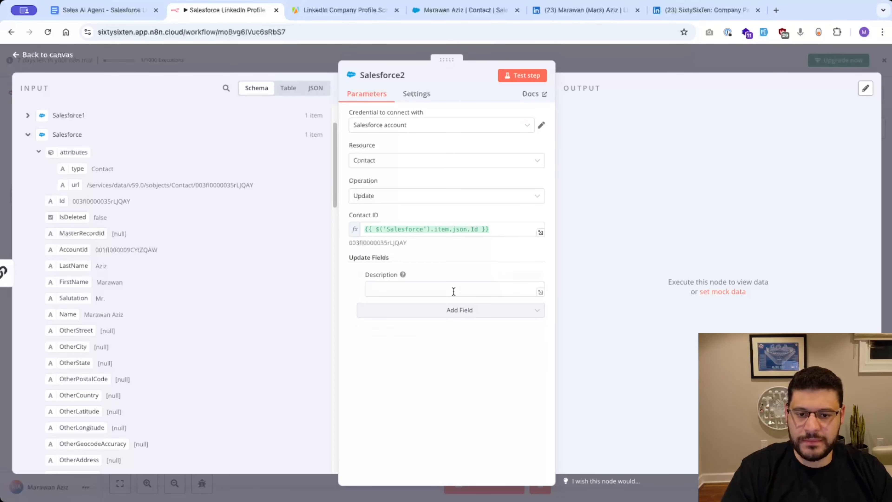
{"action": "scroll", "coordinate": [30, 144], "scroll_direction": "up", "scroll_amount": 4}
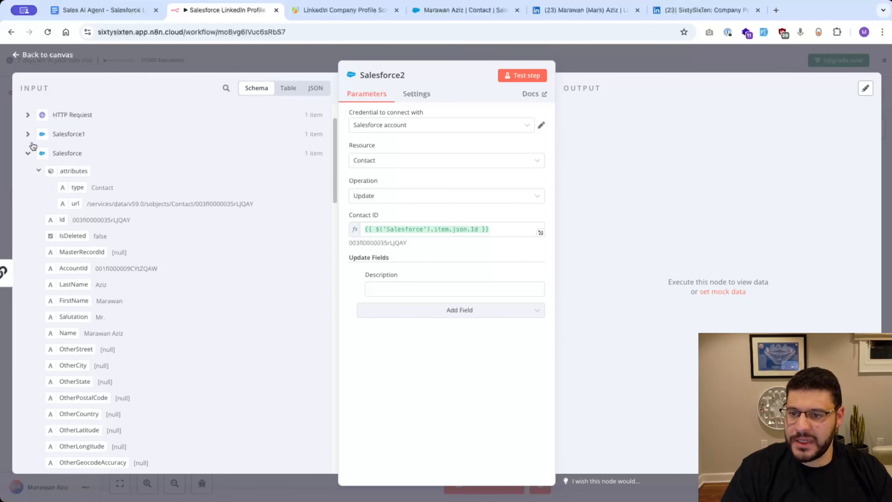
{"action": "left_click", "coordinate": [27, 111]}
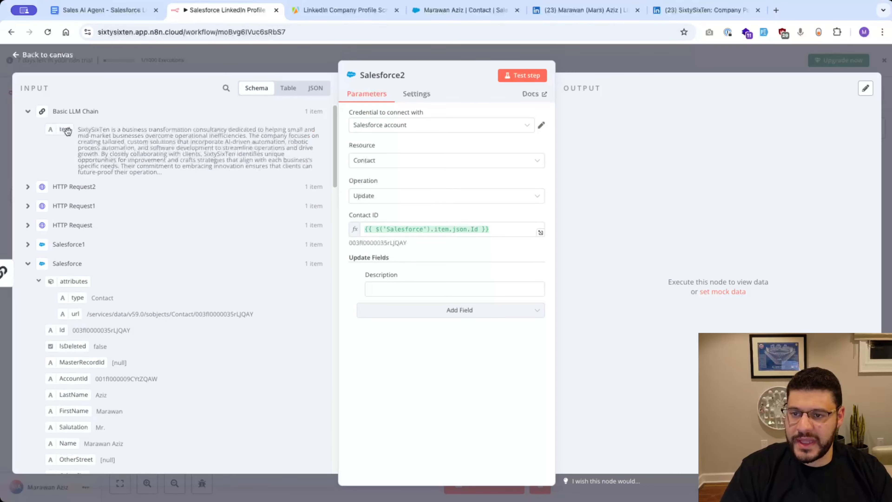
{"action": "left_click_drag", "start_coordinate": [65, 129], "coordinate": [372, 291]}
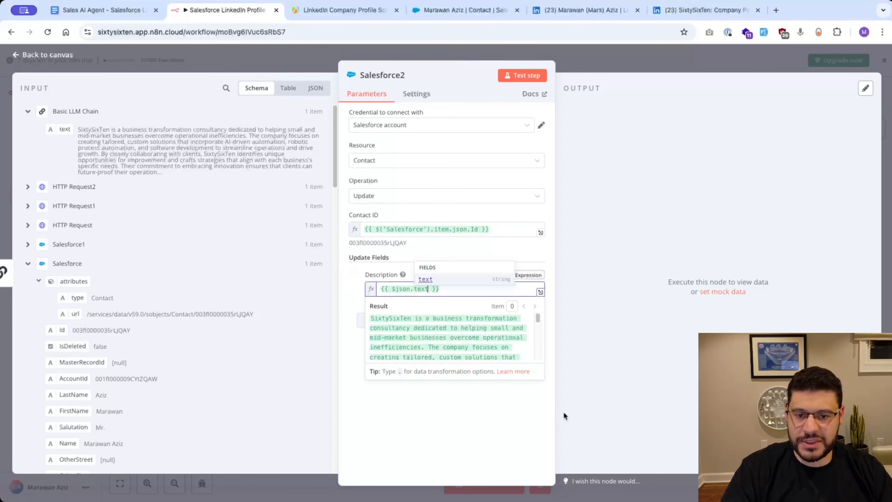
{"action": "left_click", "coordinate": [515, 434]}
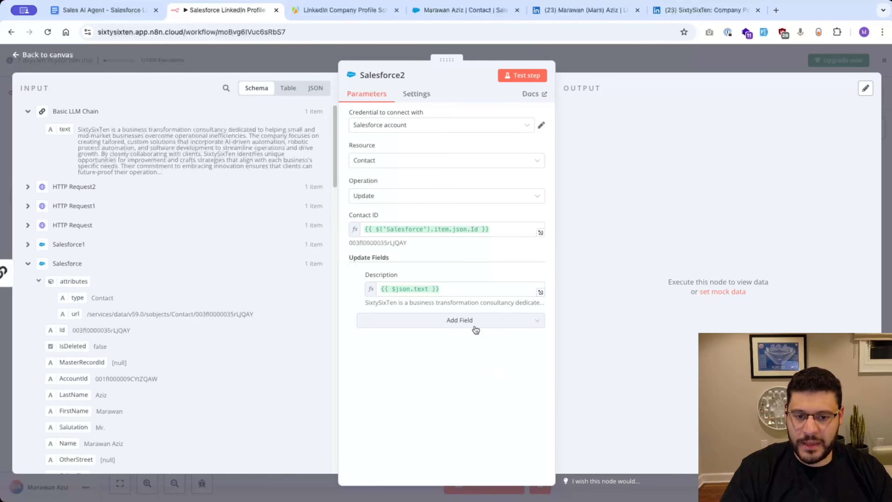
Step: Add a Title field to the update node and map it to the experiences[0] title from HTTP Request1's output
{"action": "left_click", "coordinate": [473, 324]}
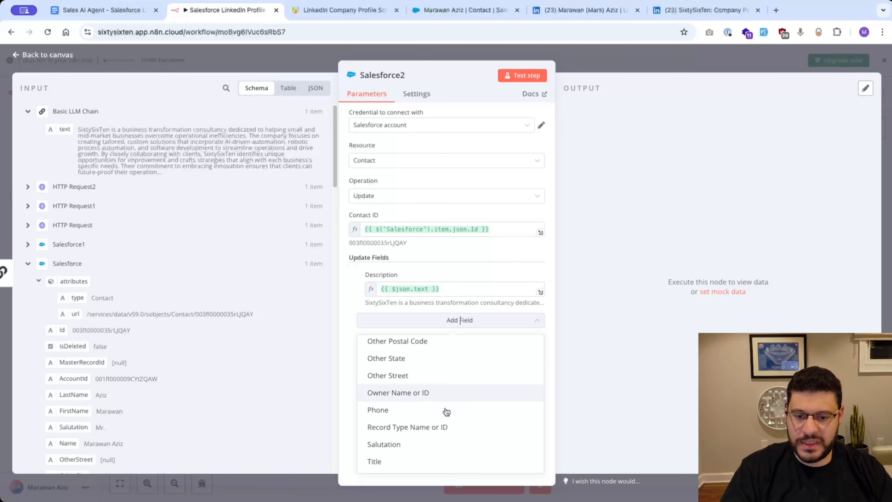
{"action": "left_click", "coordinate": [391, 462]}
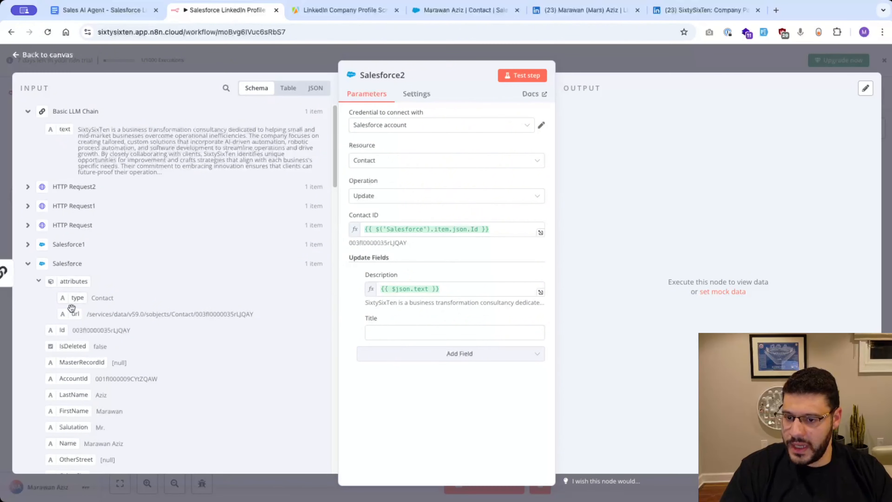
{"action": "scroll", "coordinate": [113, 391], "scroll_direction": "down", "scroll_amount": 7}
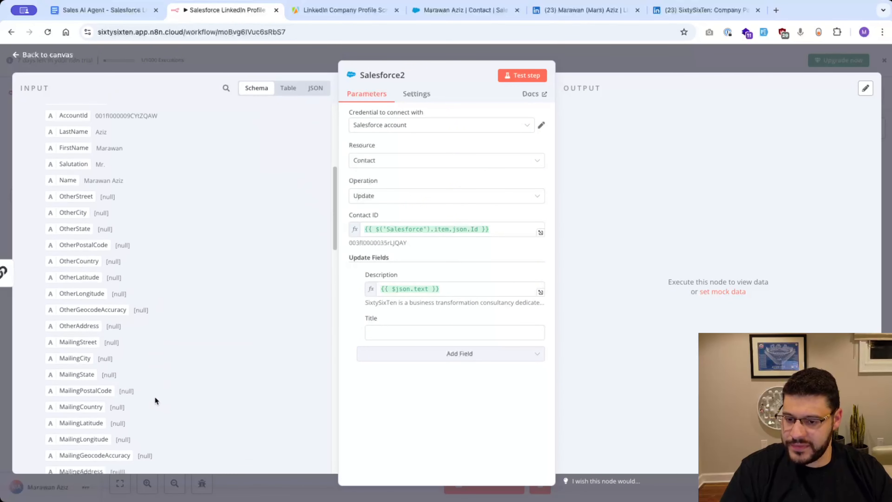
{"action": "scroll", "coordinate": [155, 396], "scroll_direction": "down", "scroll_amount": 10}
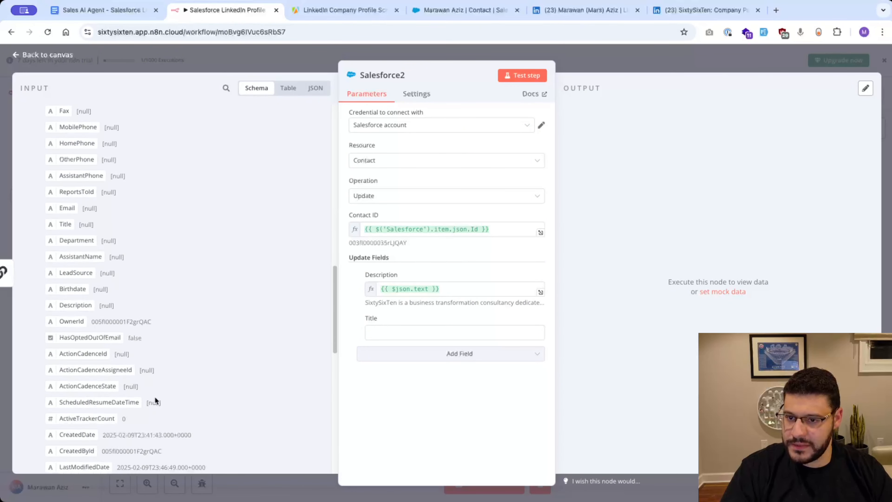
{"action": "scroll", "coordinate": [155, 396], "scroll_direction": "down", "scroll_amount": 5}
{"action": "scroll", "coordinate": [155, 396], "scroll_direction": "up", "scroll_amount": 20}
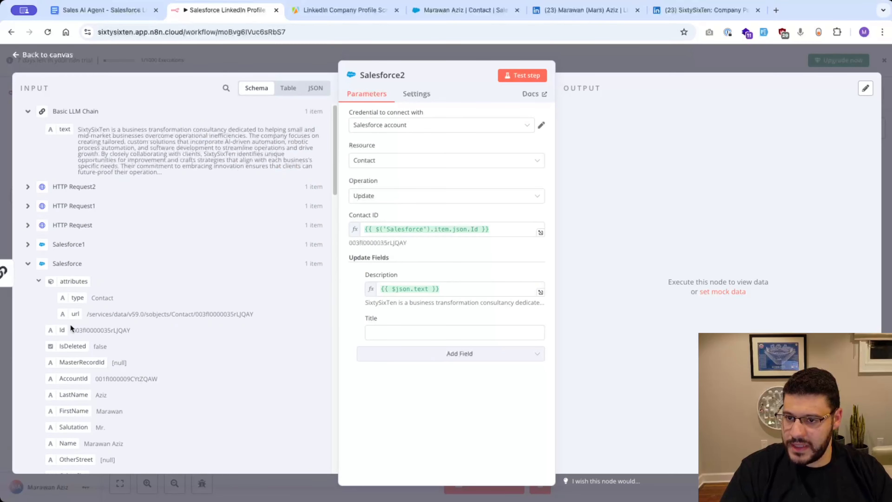
{"action": "left_click", "coordinate": [28, 225]}
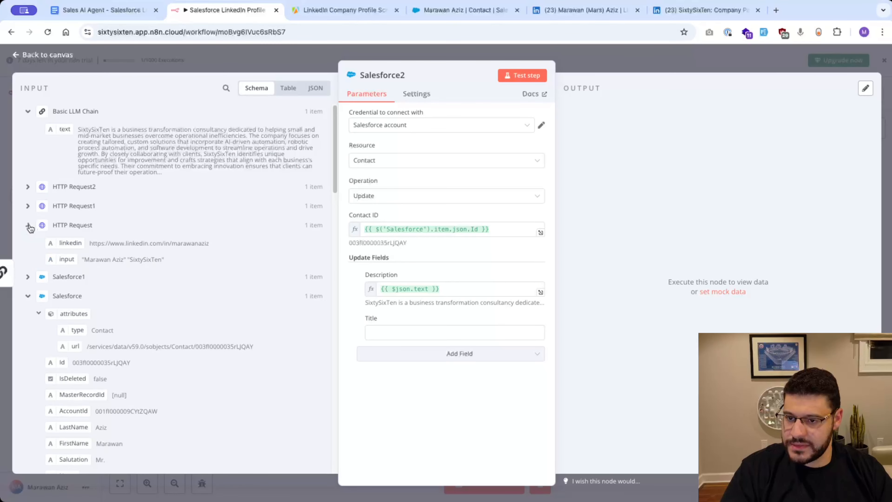
{"action": "left_click", "coordinate": [28, 208]}
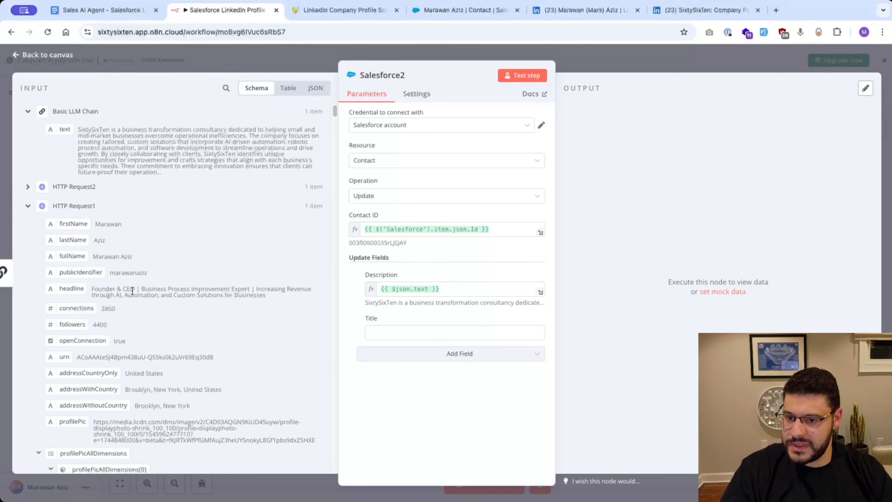
{"action": "scroll", "coordinate": [227, 346], "scroll_direction": "down", "scroll_amount": 12}
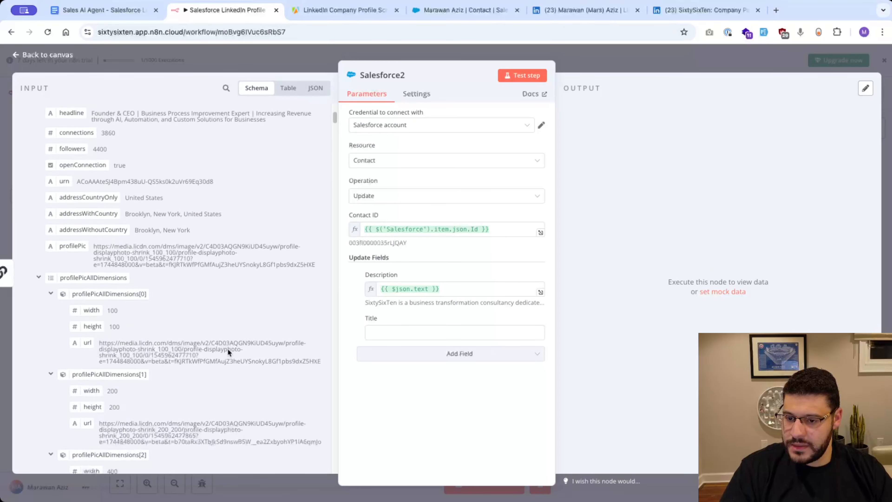
{"action": "scroll", "coordinate": [227, 350], "scroll_direction": "down", "scroll_amount": 6}
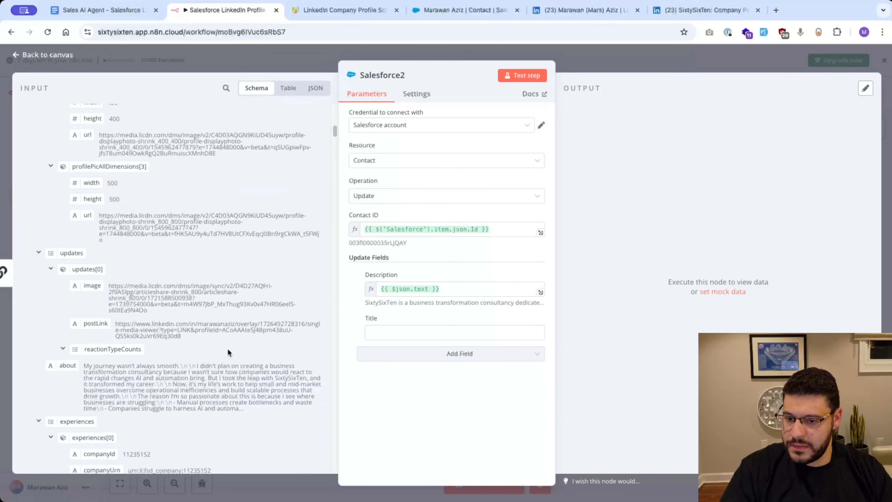
{"action": "scroll", "coordinate": [228, 352], "scroll_direction": "down", "scroll_amount": 3}
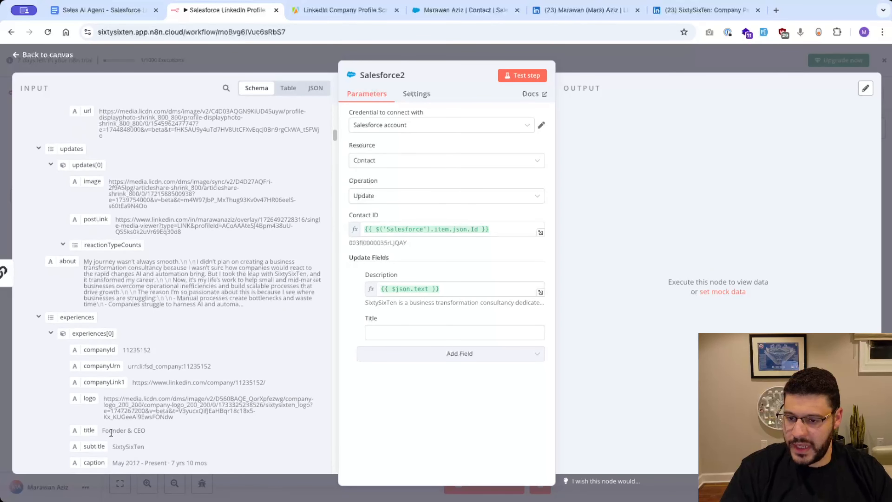
{"action": "left_click_drag", "start_coordinate": [90, 418], "coordinate": [377, 336]}
{"action": "left_click", "coordinate": [493, 442]}
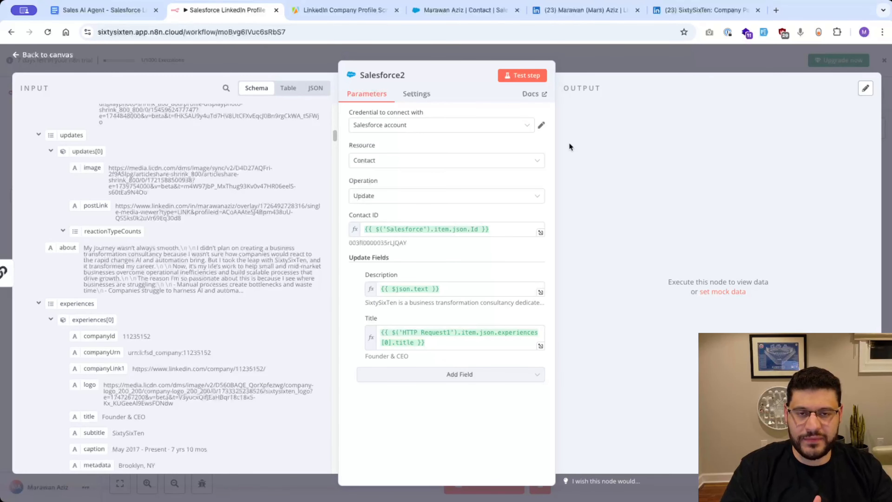
Step: Test the Salesforce update node, switch to the Salesforce contact record and reload it to check its Title and Description
{"action": "left_click", "coordinate": [522, 80]}
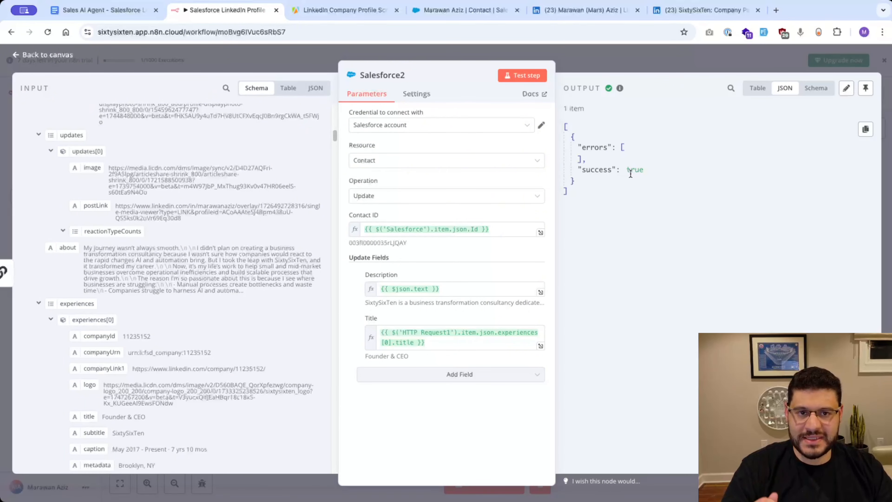
{"action": "left_click", "coordinate": [463, 10]}
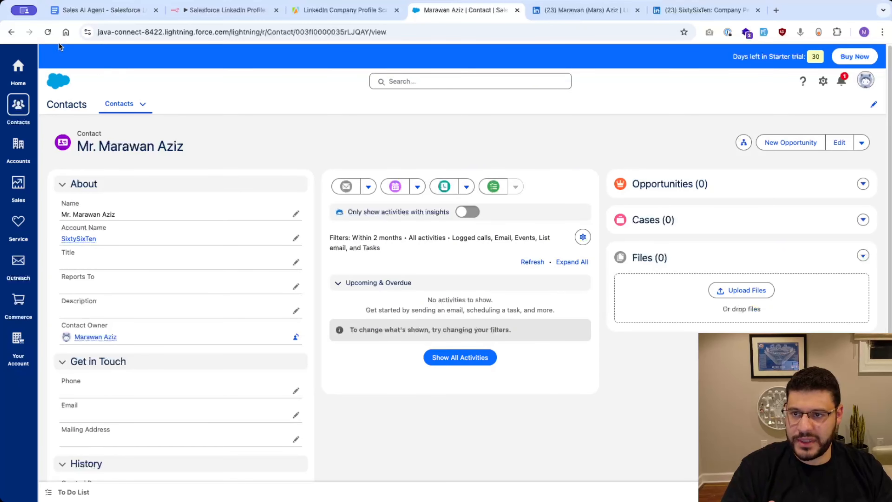
{"action": "left_click", "coordinate": [50, 32]}
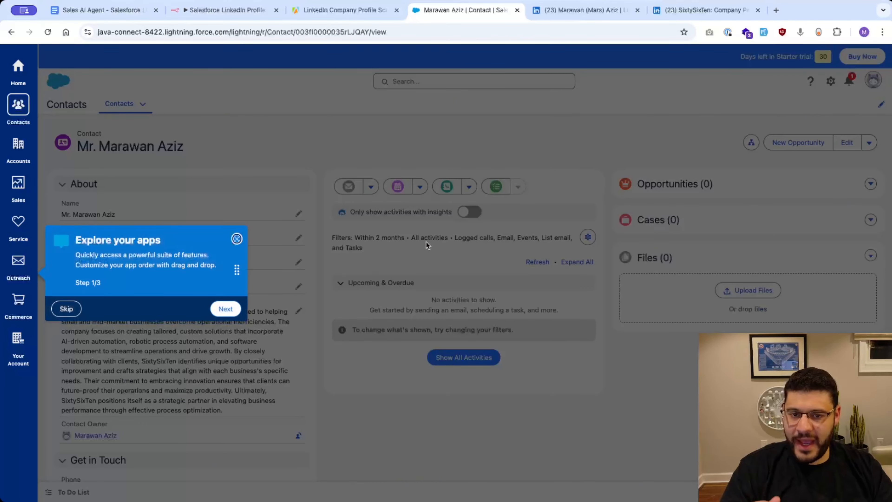
{"action": "left_click", "coordinate": [237, 239]}
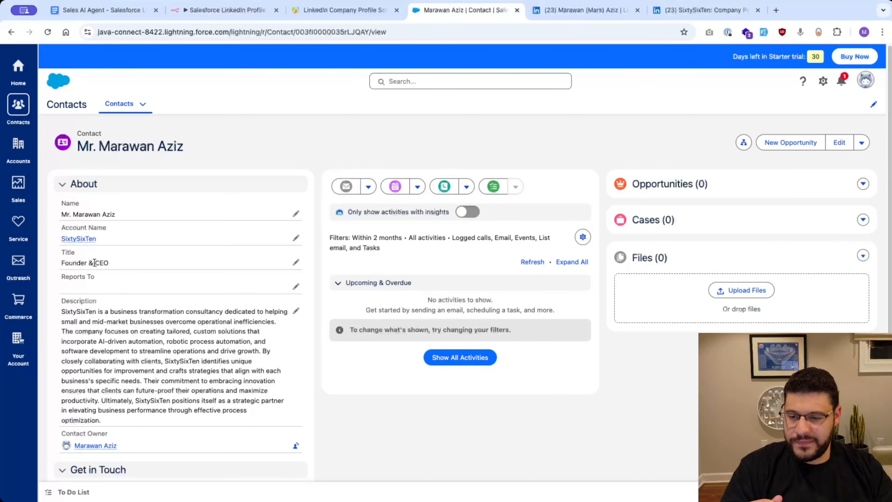